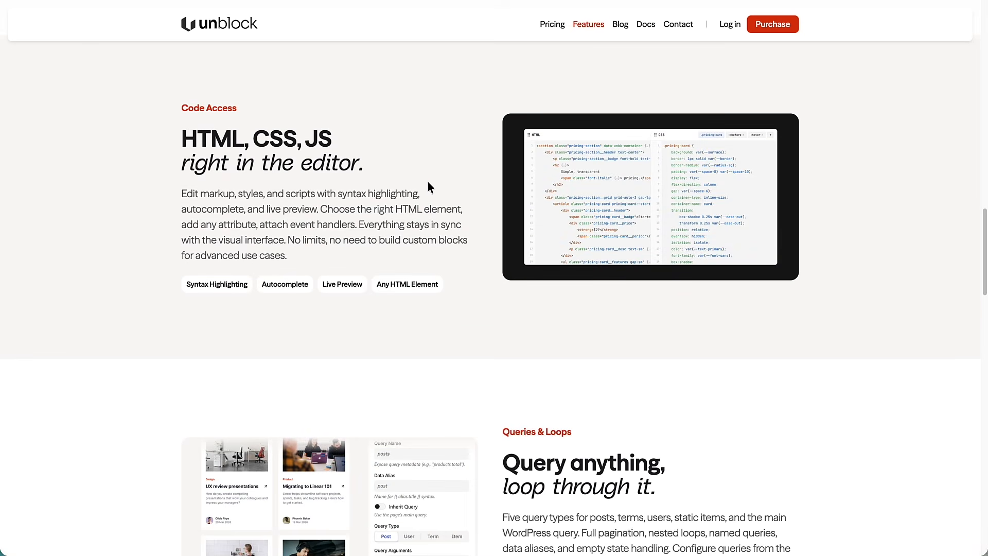
Look through the Unblock features page, from Code Access and Queries & Loops to the built-in feature cards
scroll(430, 183, down, 5)
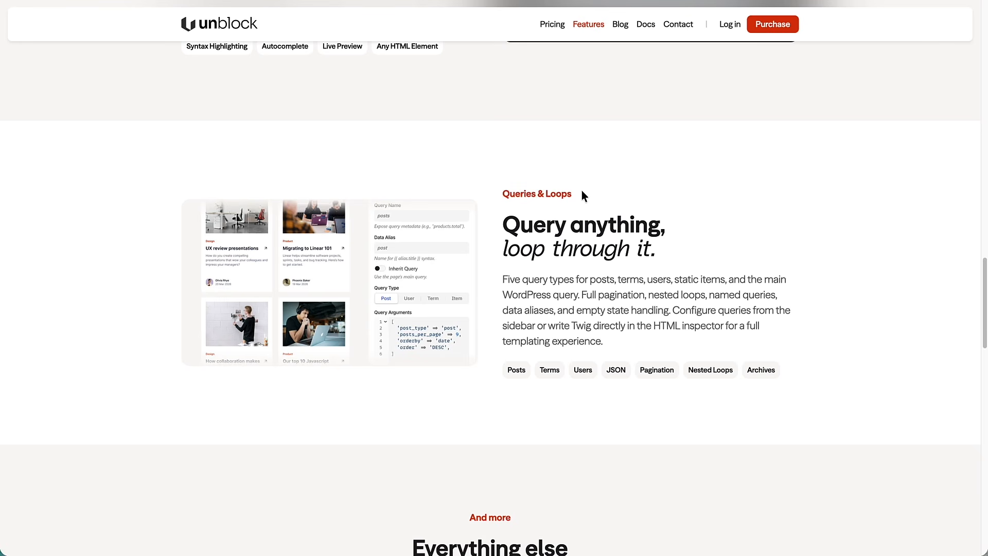
scroll(581, 190, down, 9)
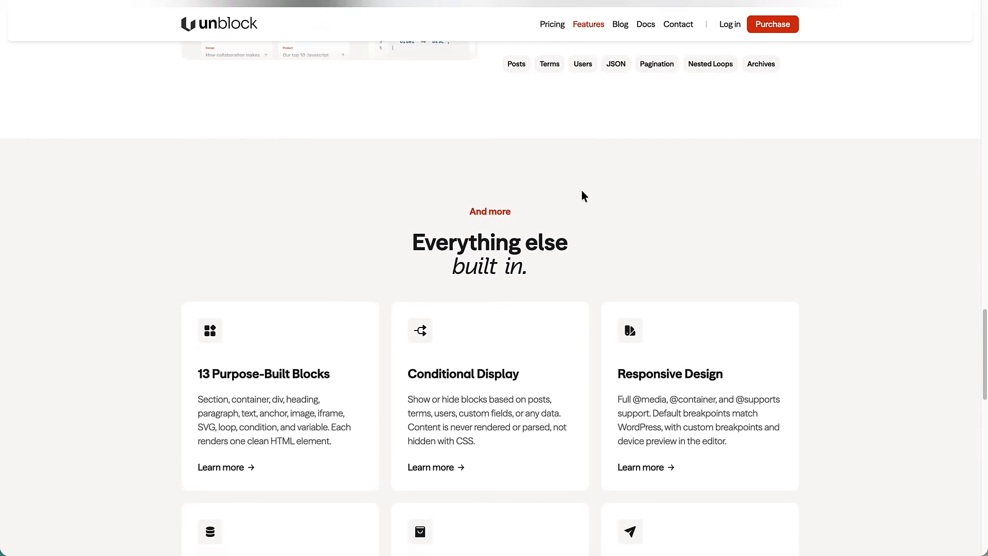
scroll(582, 191, down, 3)
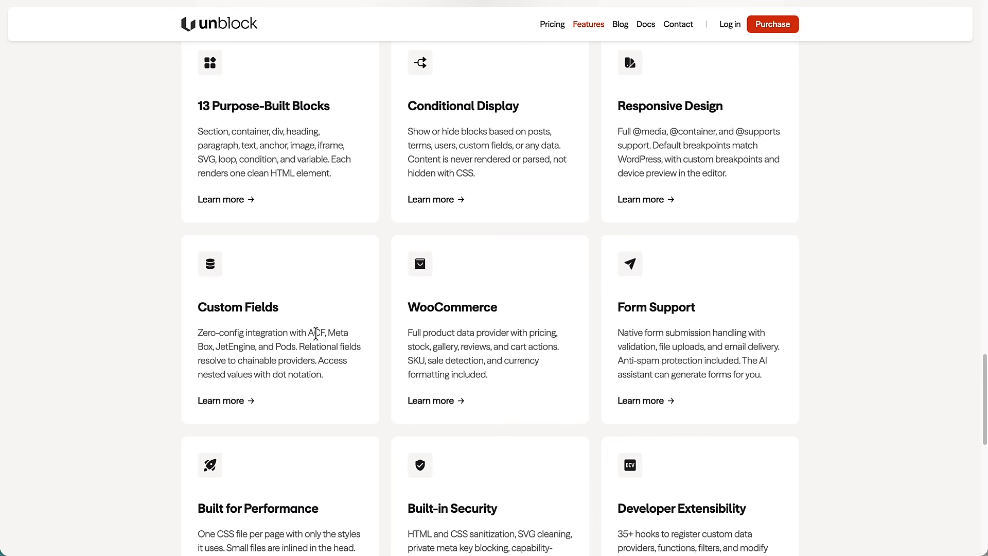
scroll(512, 309, down, 1)
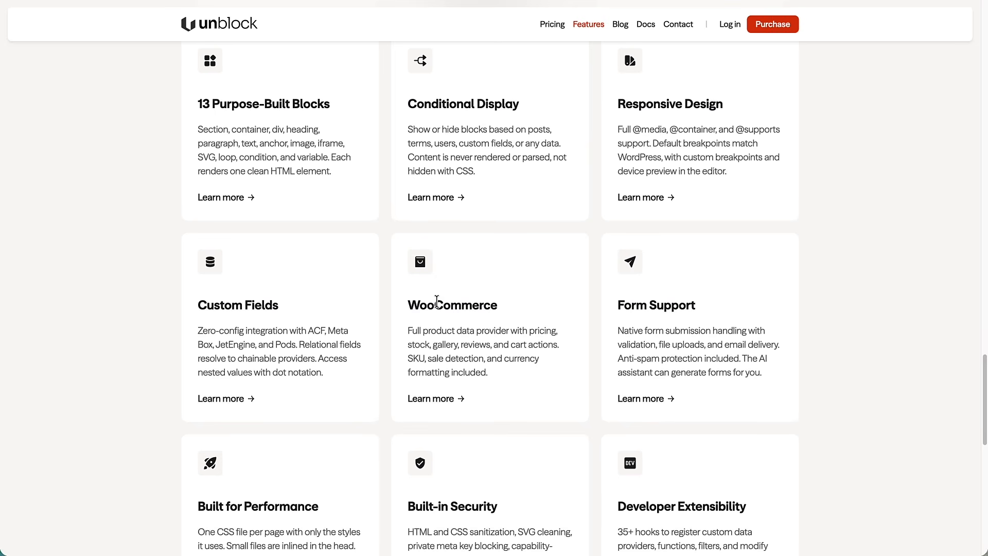
scroll(439, 300, down, 2)
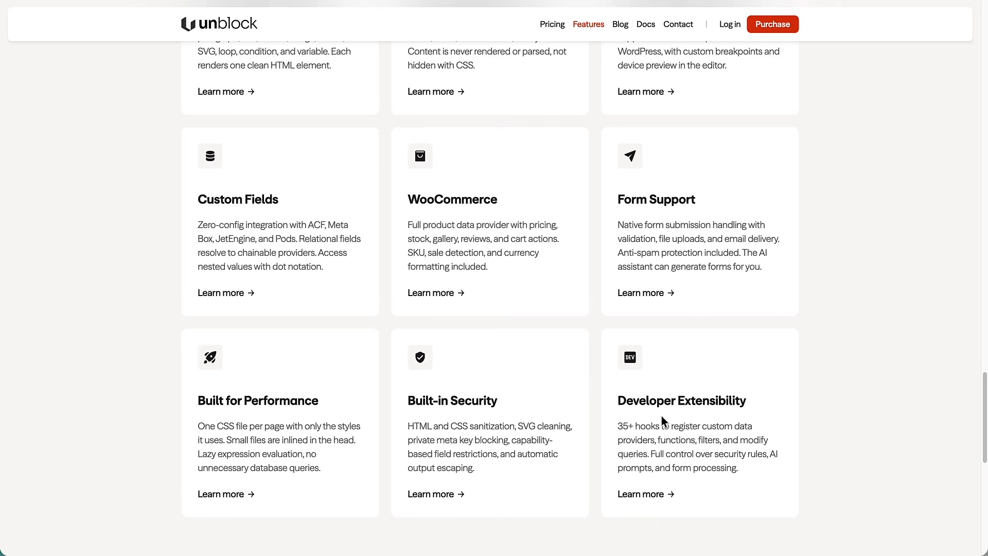
scroll(661, 416, up, 15)
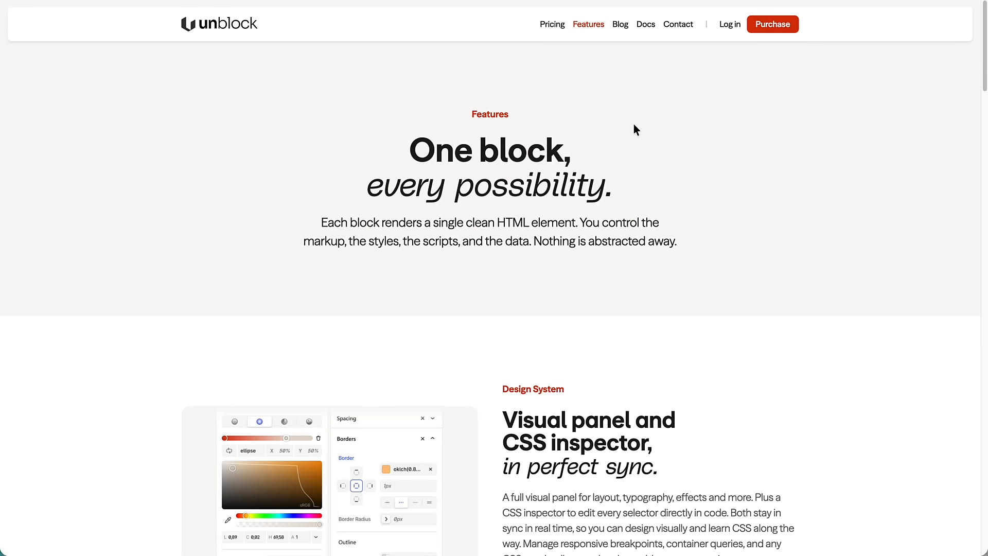
Open the Unblock pricing page and review the lifetime access offer and the annual plans
click(558, 26)
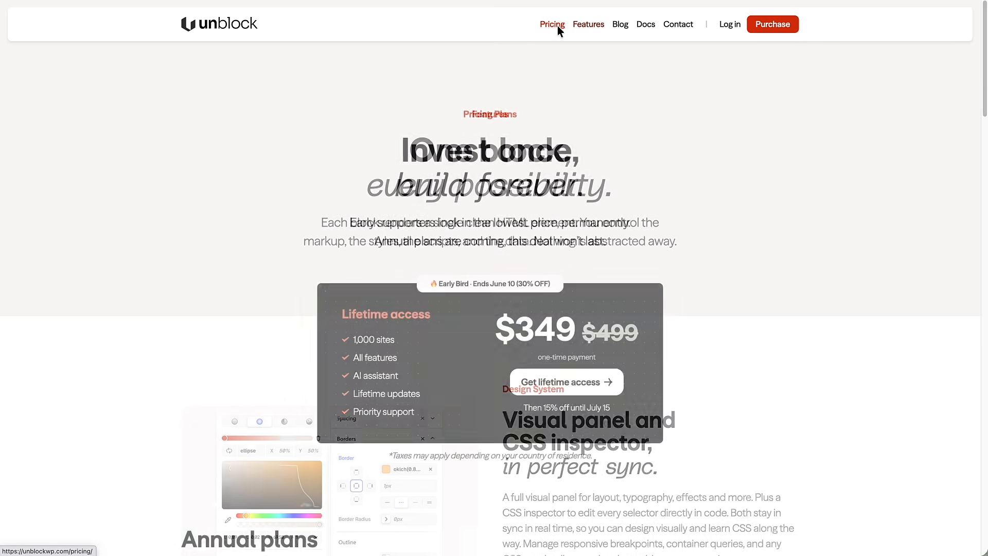
scroll(471, 138, down, 2)
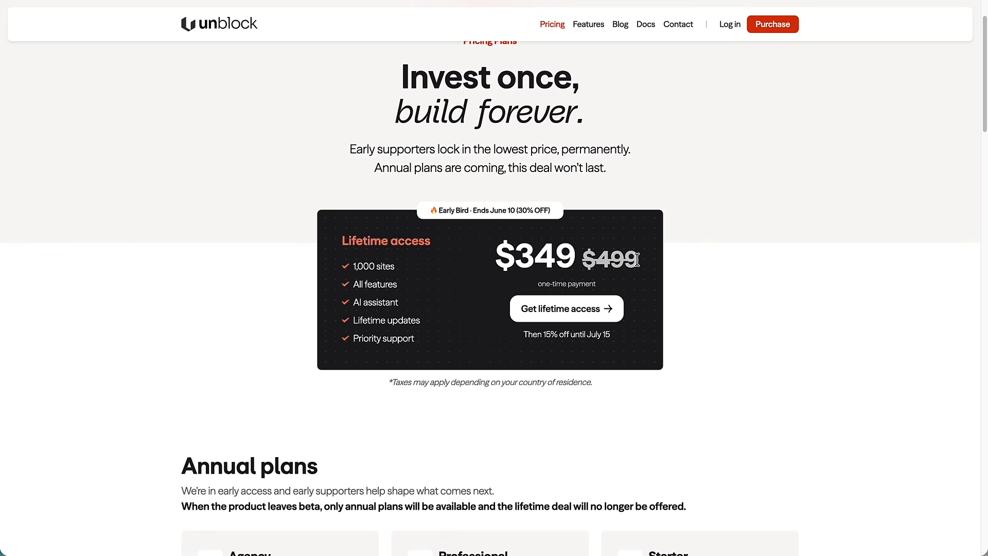
scroll(638, 260, down, 4)
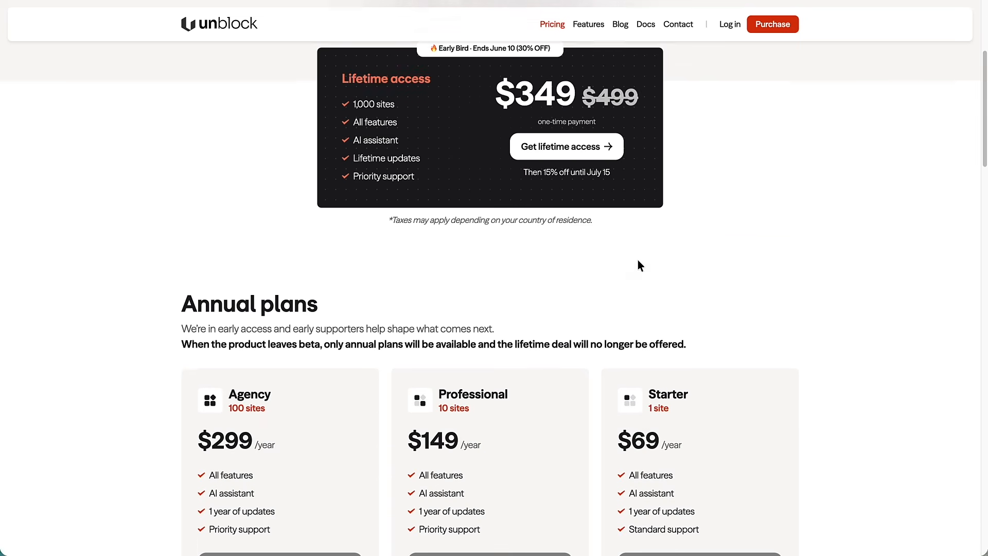
scroll(638, 265, down, 1)
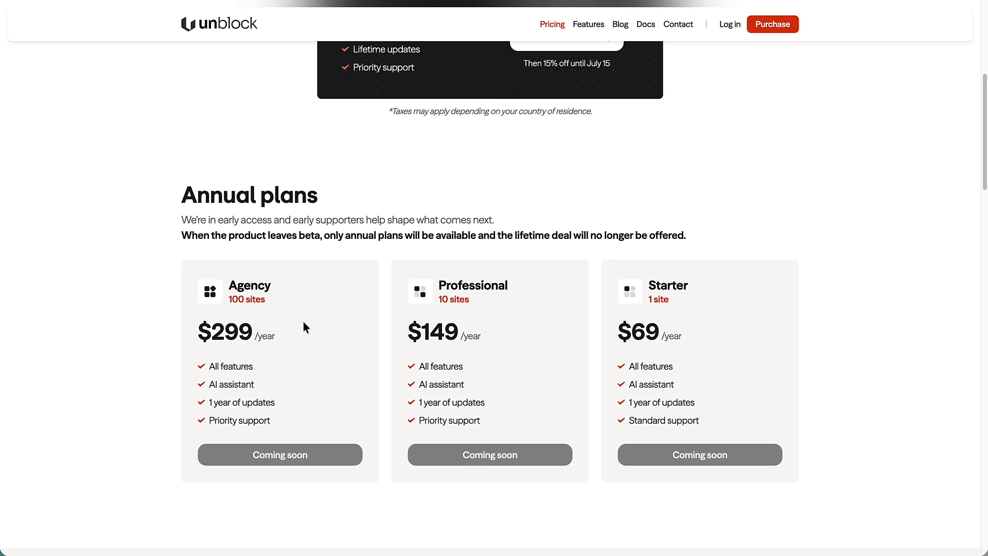
Open the Unblock documentation and browse the topics in its Conditions section
click(650, 25)
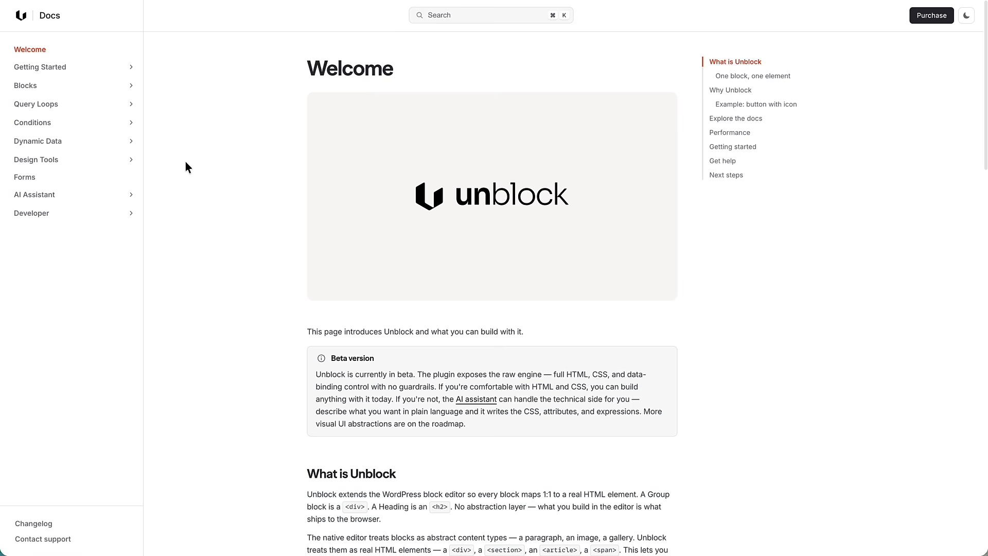
click(62, 123)
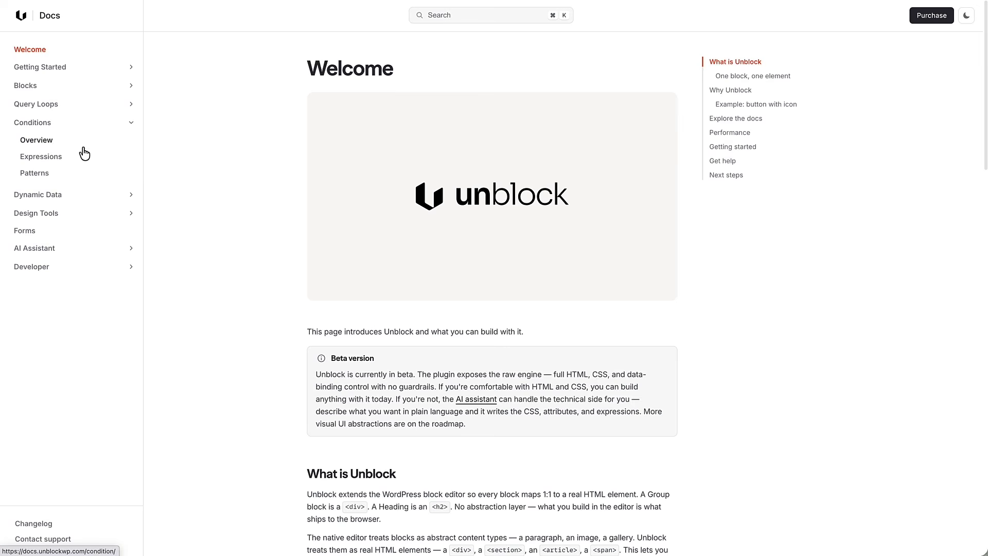
click(44, 148)
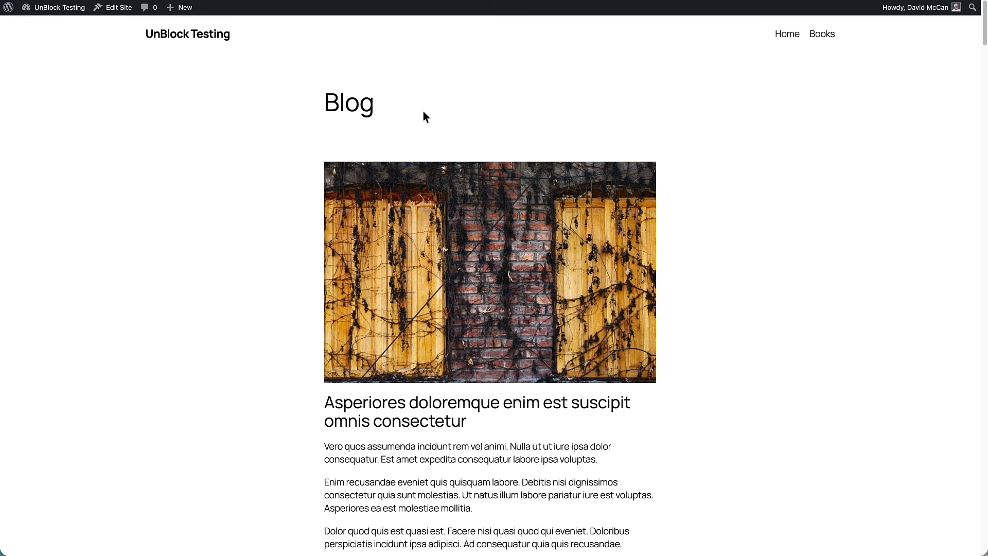
Switch to the UnBlock Testing site, go to its WordPress dashboard and review the installed plugins
mouse_move(57, 7)
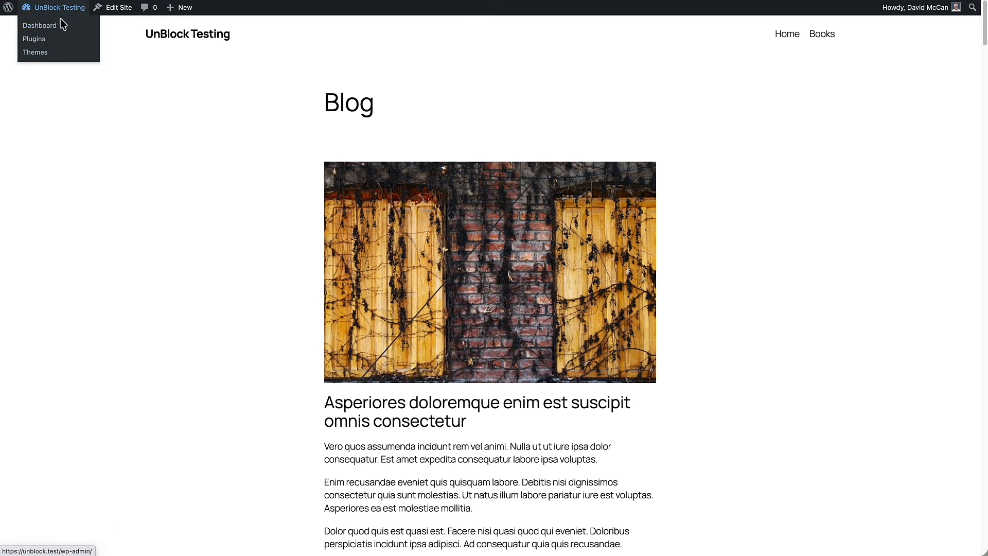
click(51, 26)
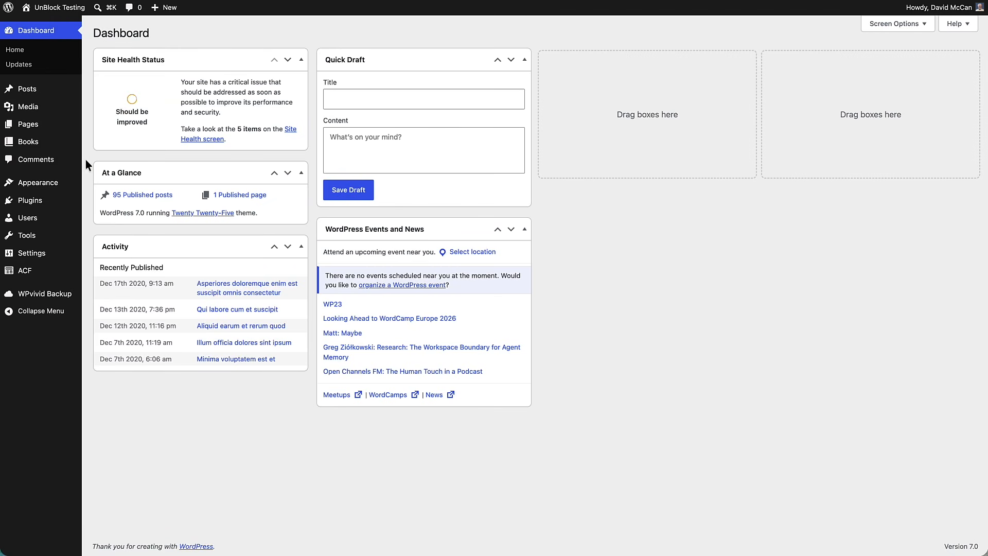
click(38, 205)
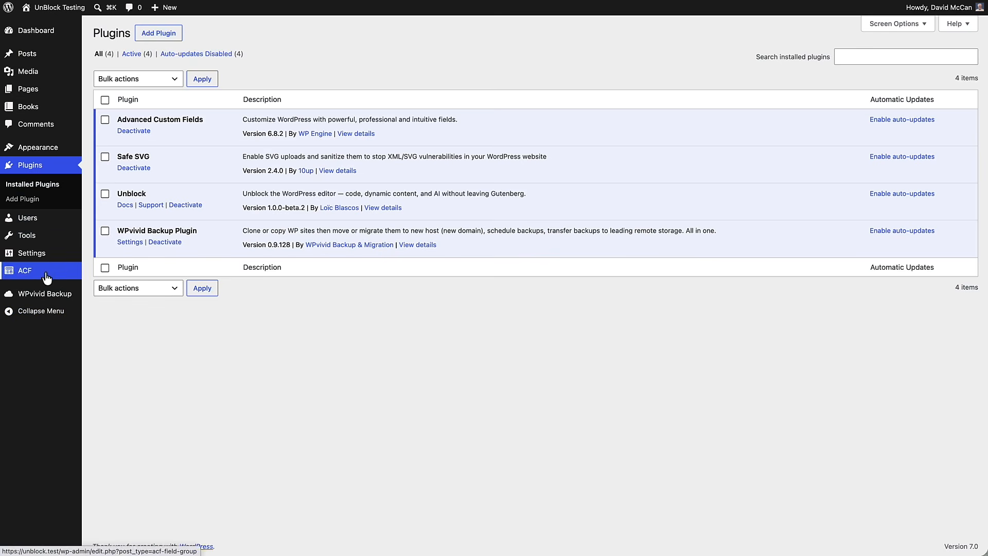
mouse_move(47, 276)
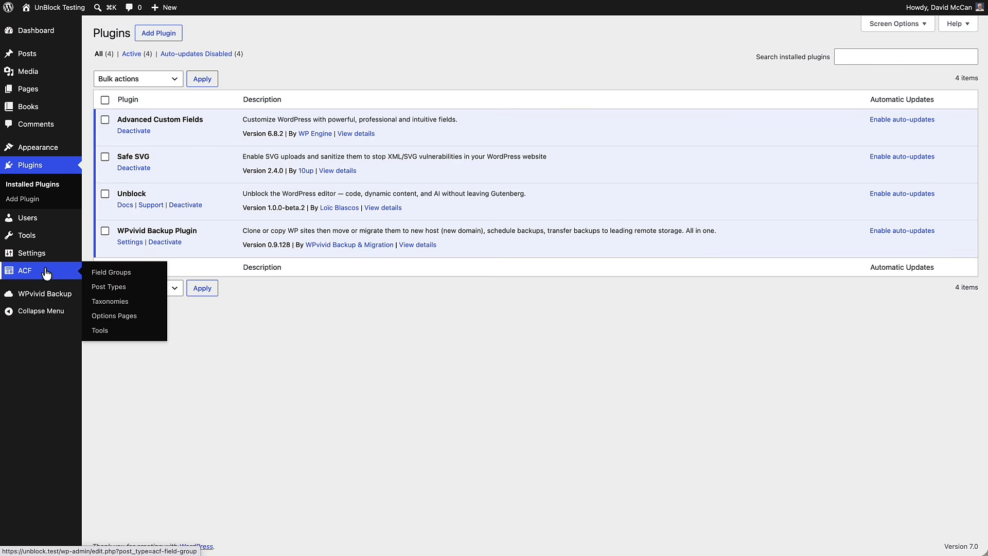
mouse_move(40, 235)
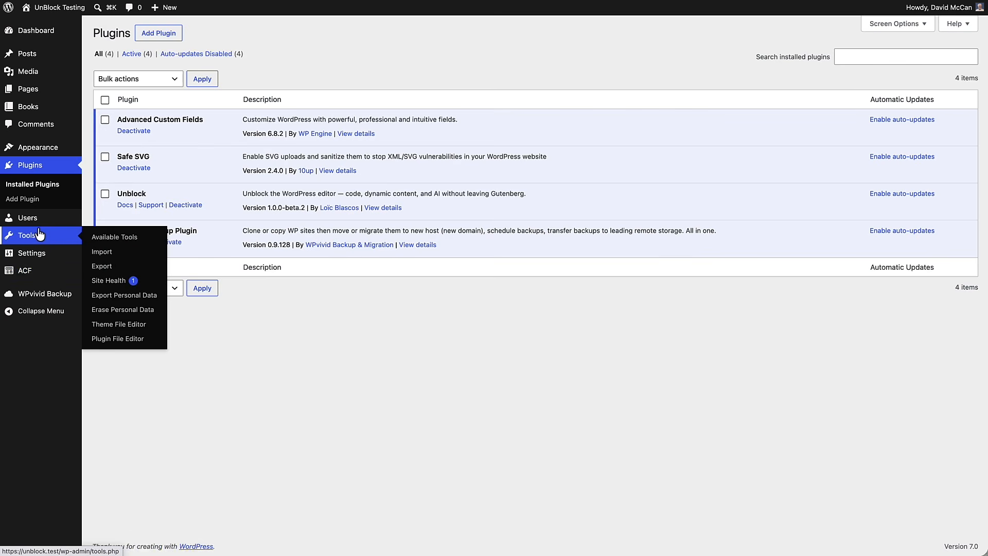
Open the Sample Page in the block editor to see it under the Twenty Twenty-Five theme
mouse_move(38, 95)
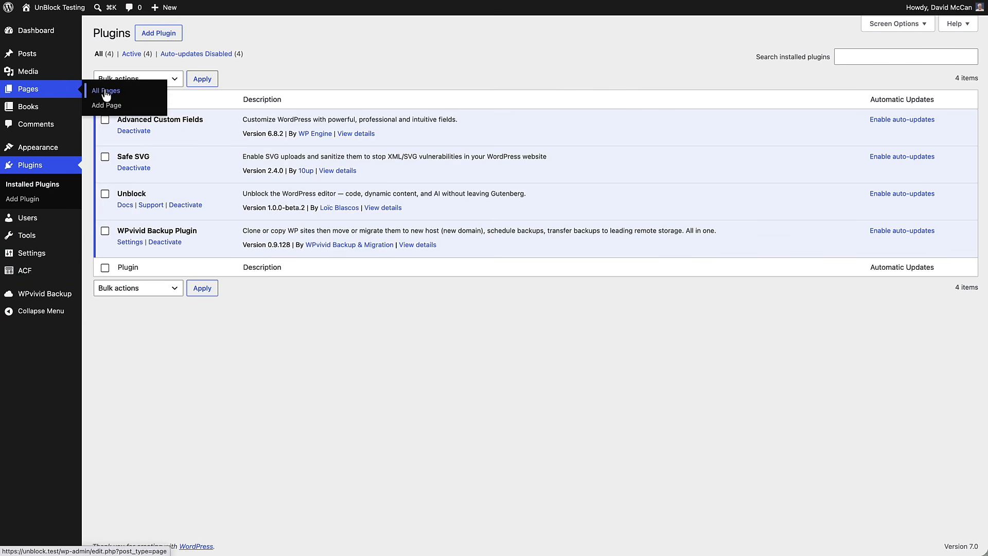
click(129, 92)
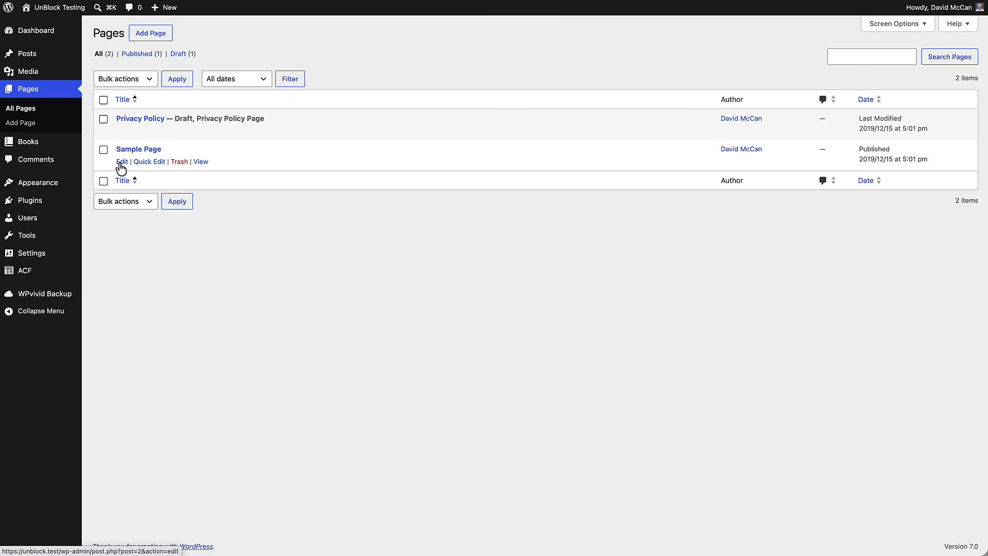
click(122, 161)
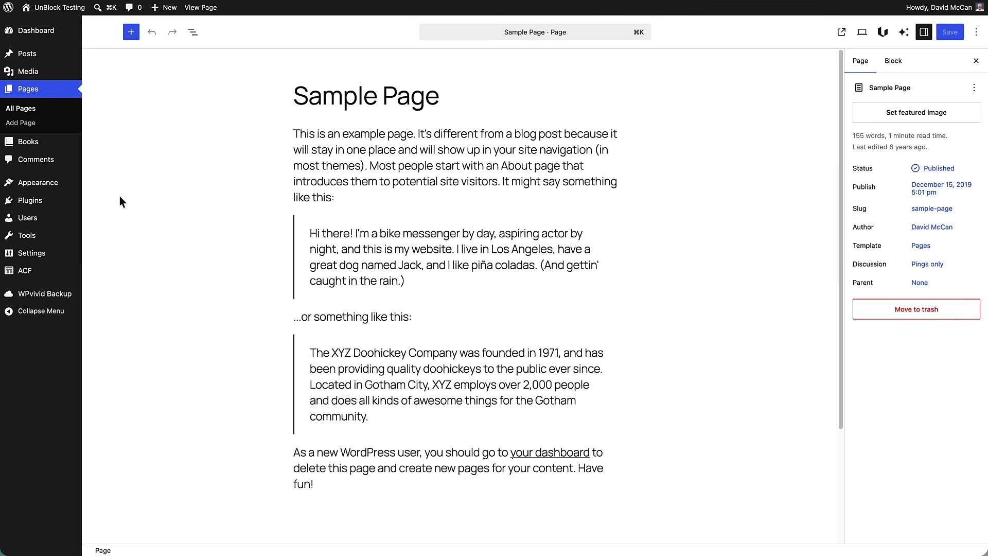
Go to the installed themes and activate the Unblock theme
click(104, 184)
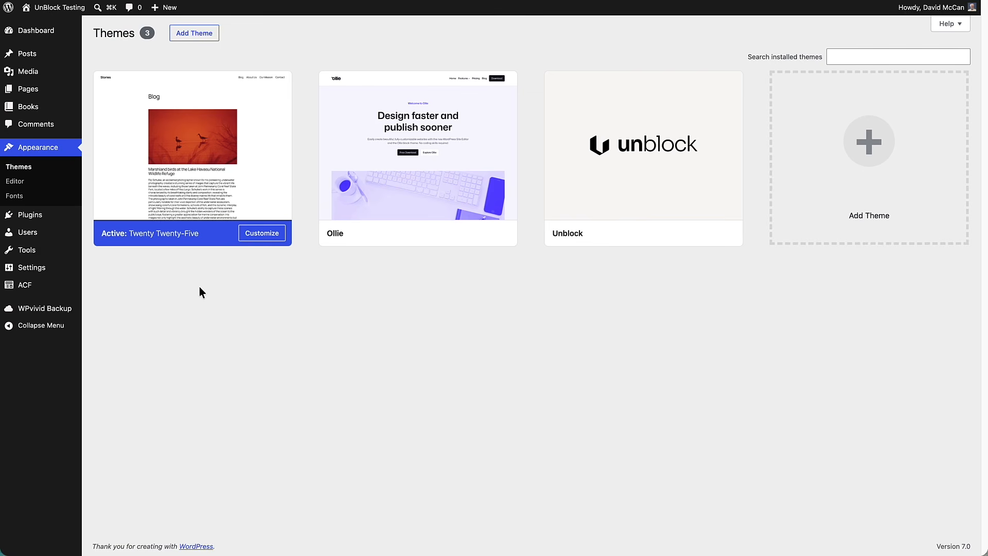
mouse_move(693, 163)
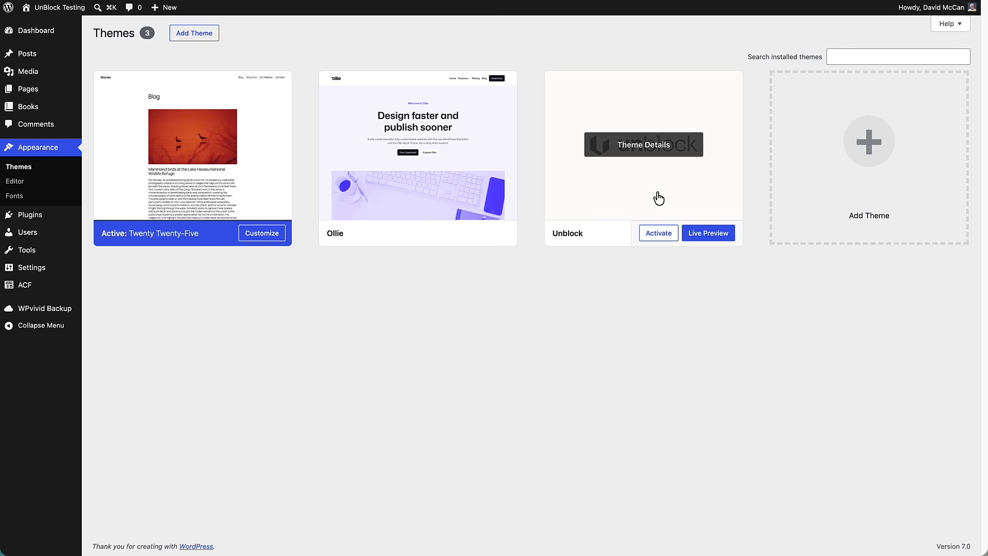
click(660, 236)
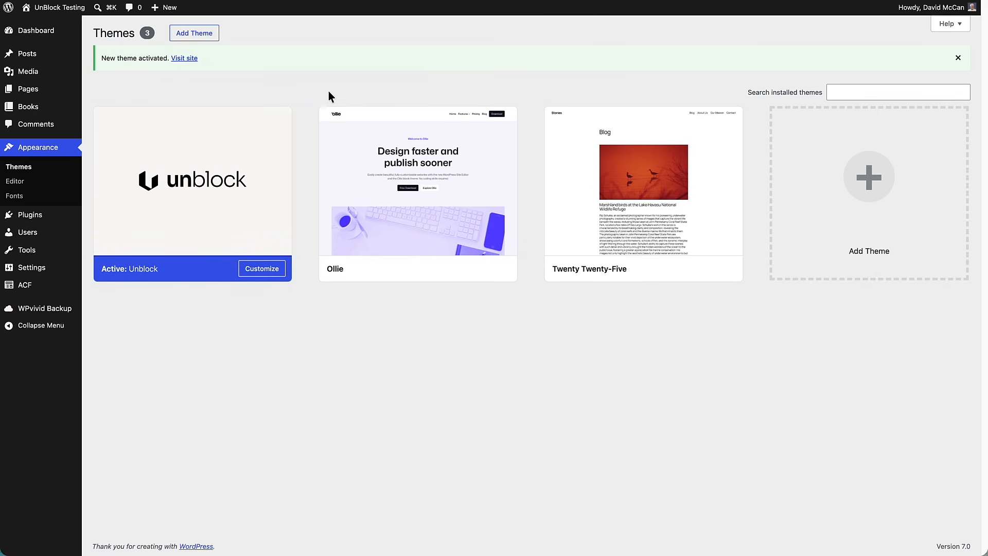
View the site's front end under the Unblock theme and return to the dashboard
click(59, 7)
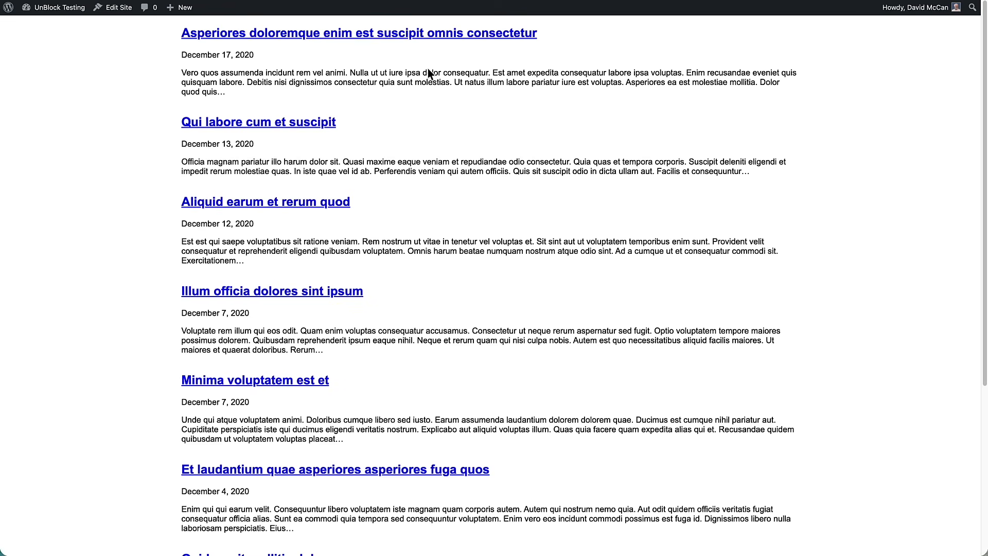
mouse_move(58, 8)
click(46, 33)
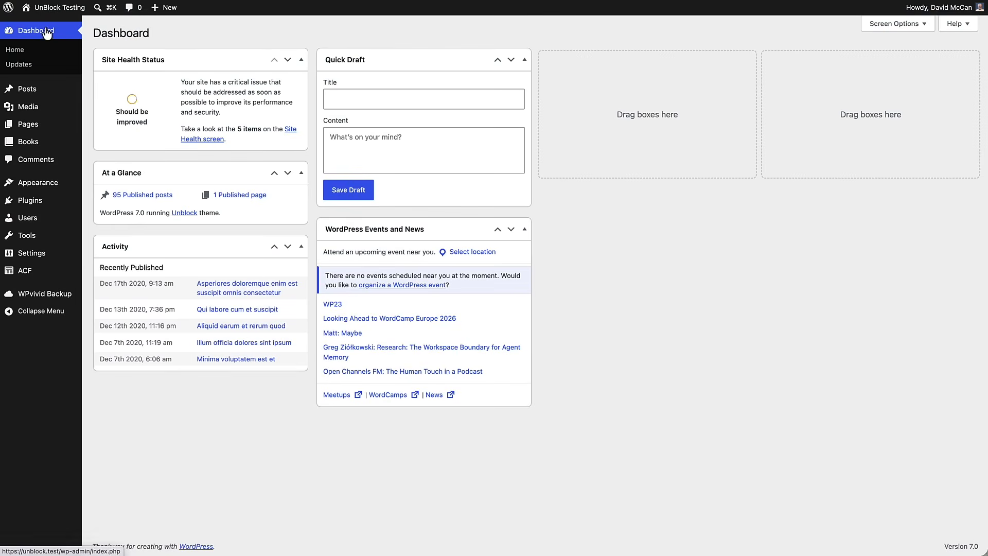
Open the Sample Page for editing to examine its appearance under the Unblock theme
mouse_move(86, 129)
click(120, 126)
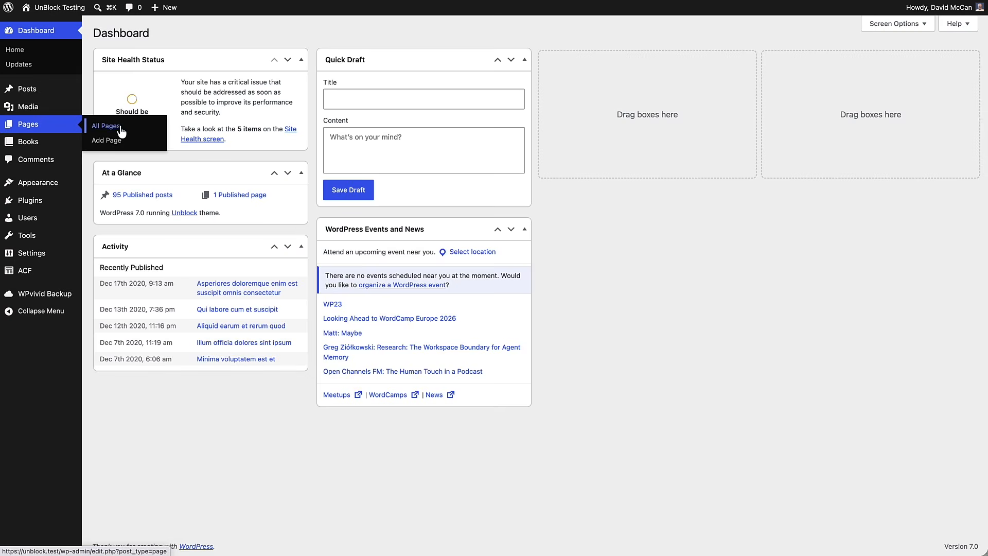
click(121, 163)
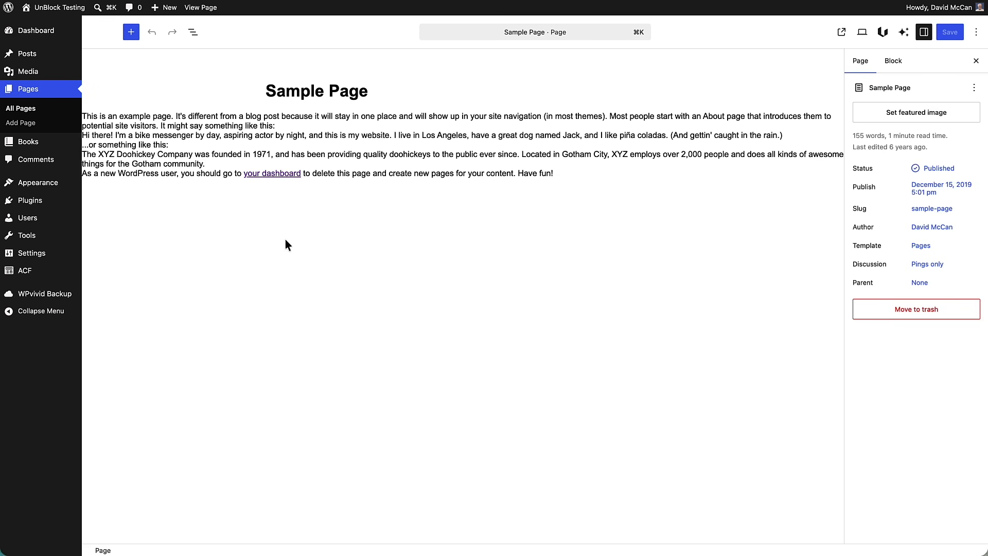
Open the Site Editor's patterns and inspect the Header and Footer template parts
mouse_move(41, 185)
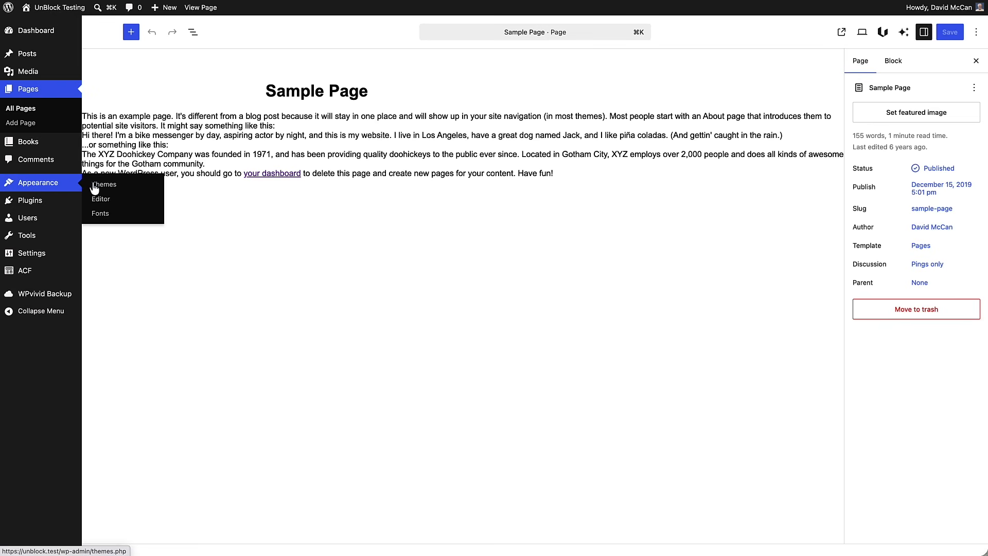
click(101, 200)
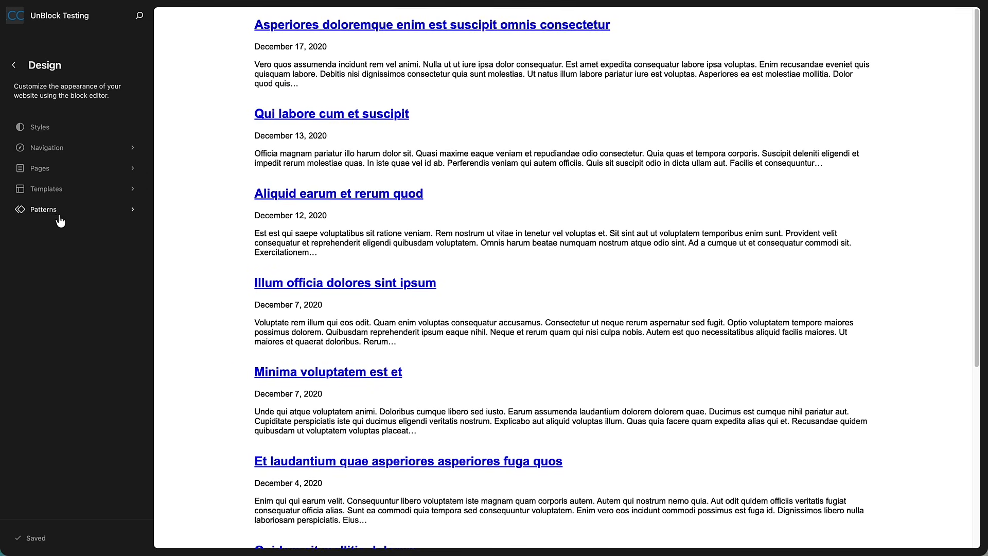
click(59, 215)
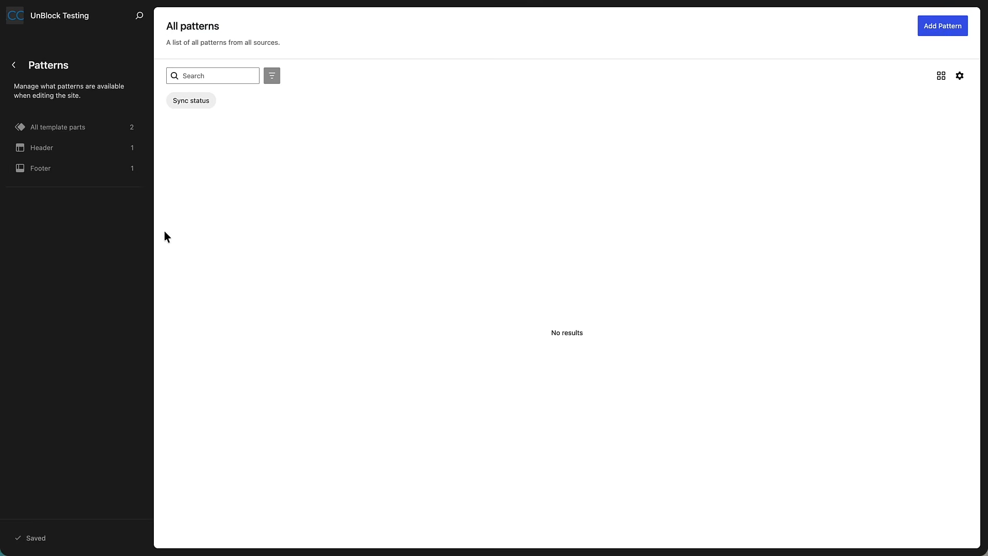
click(62, 154)
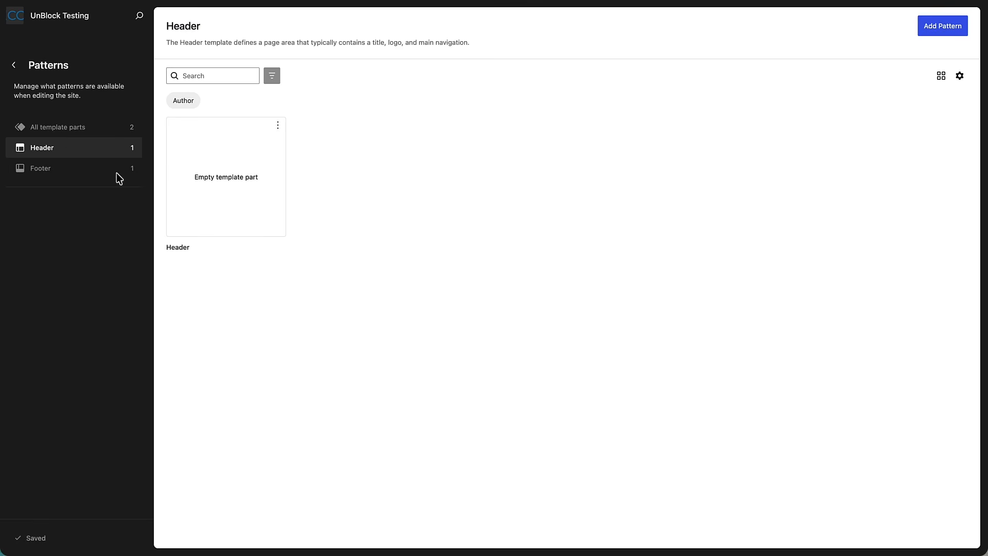
click(49, 169)
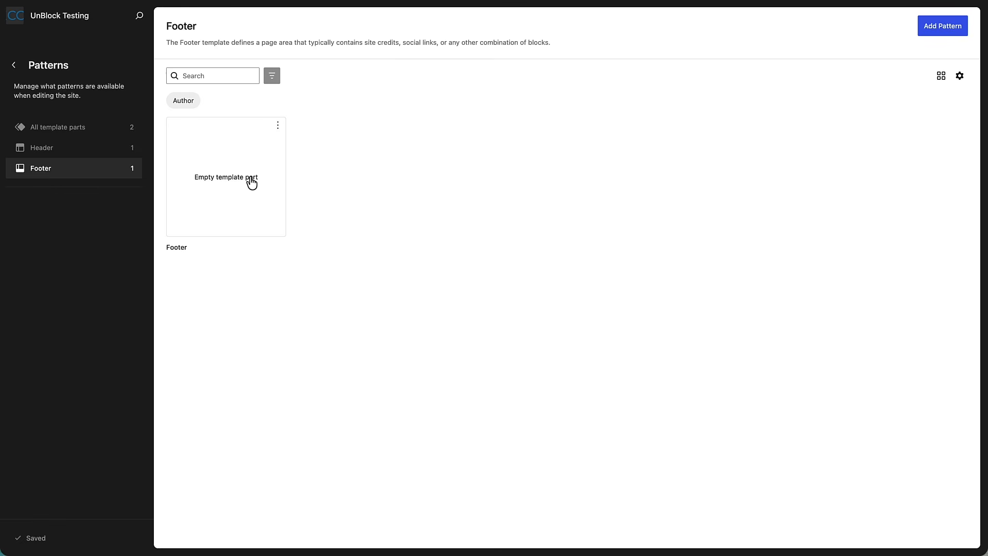
Leave the patterns and review all templates supplied by the Unblock theme
click(13, 66)
click(44, 188)
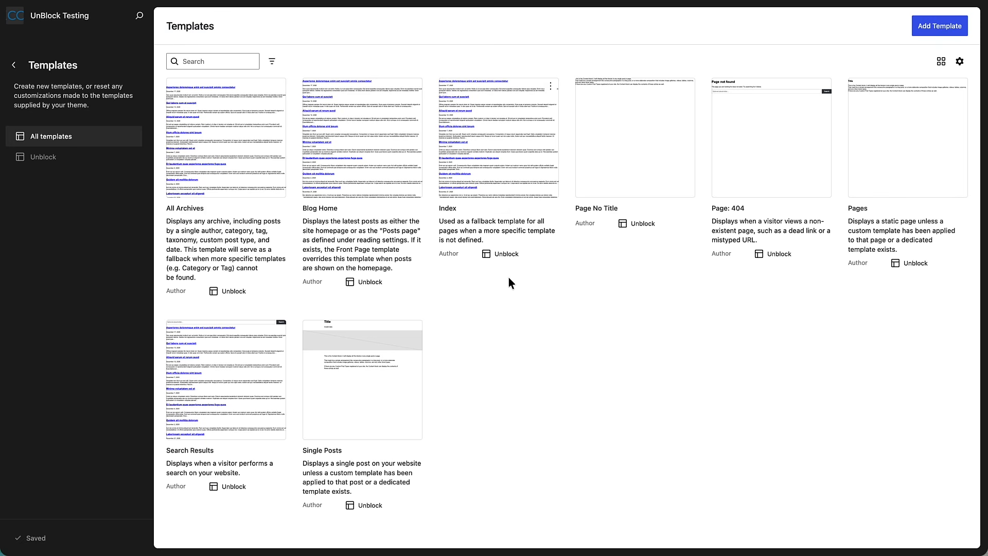
Leave the Site Editor, create a page titled "Testing" and publish it
click(17, 22)
mouse_move(41, 127)
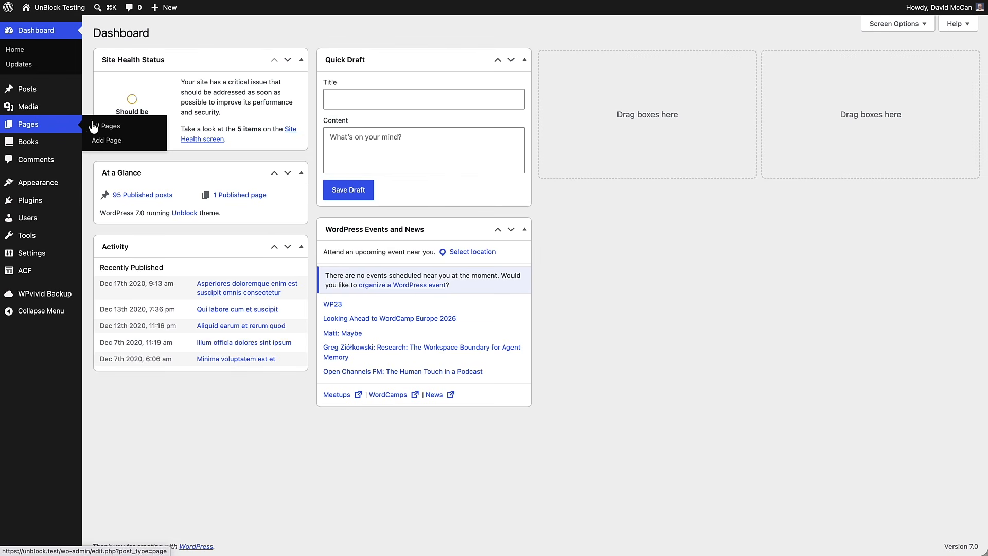
click(108, 141)
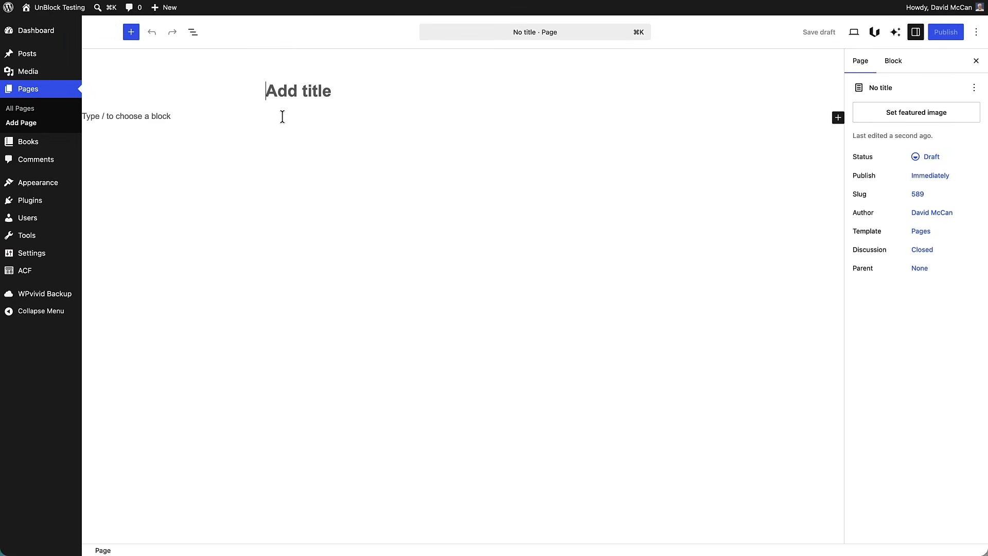
text(Testing)
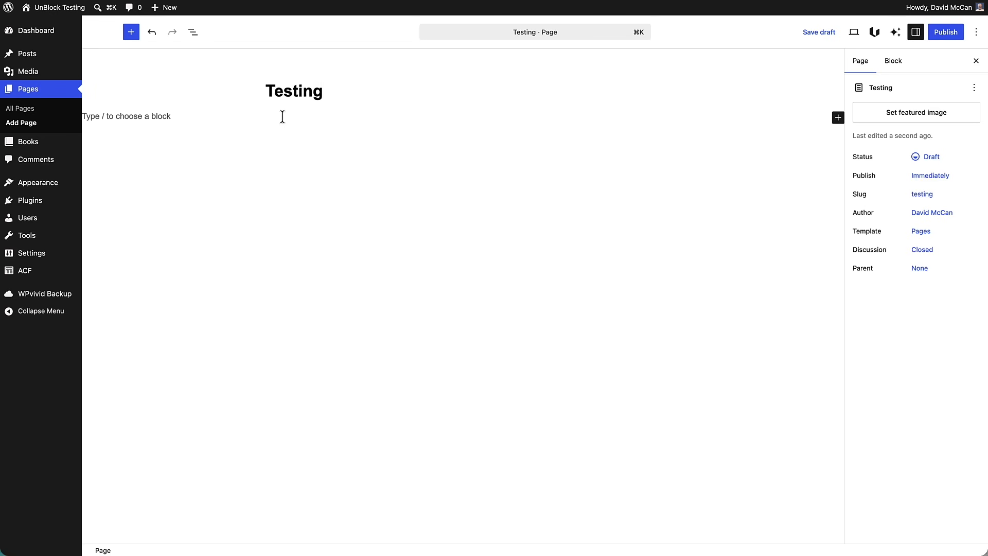
click(942, 33)
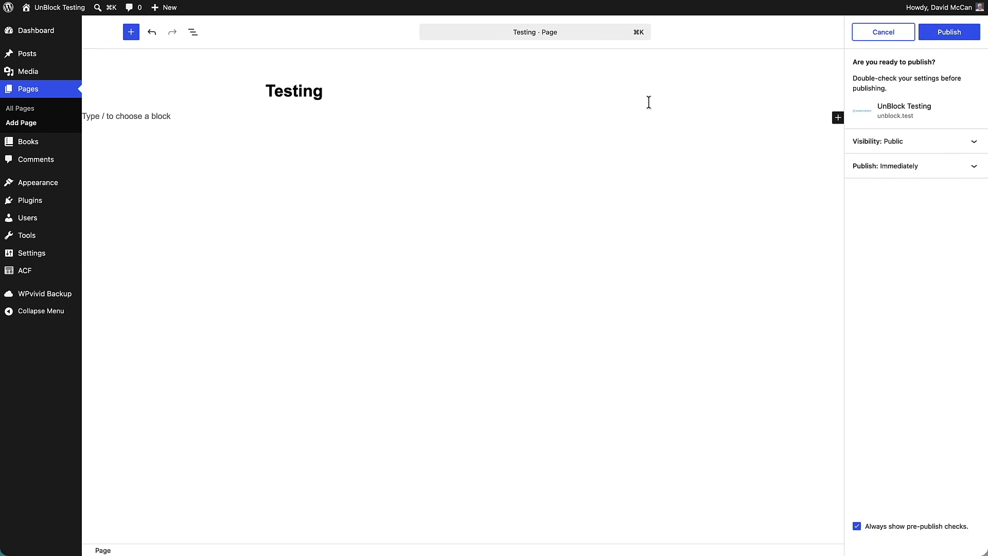
click(942, 33)
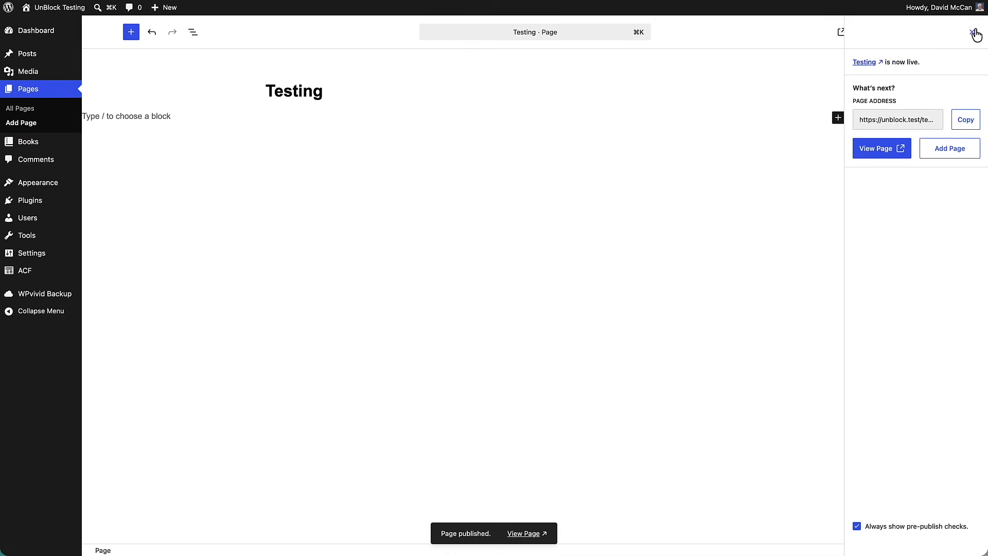
click(973, 32)
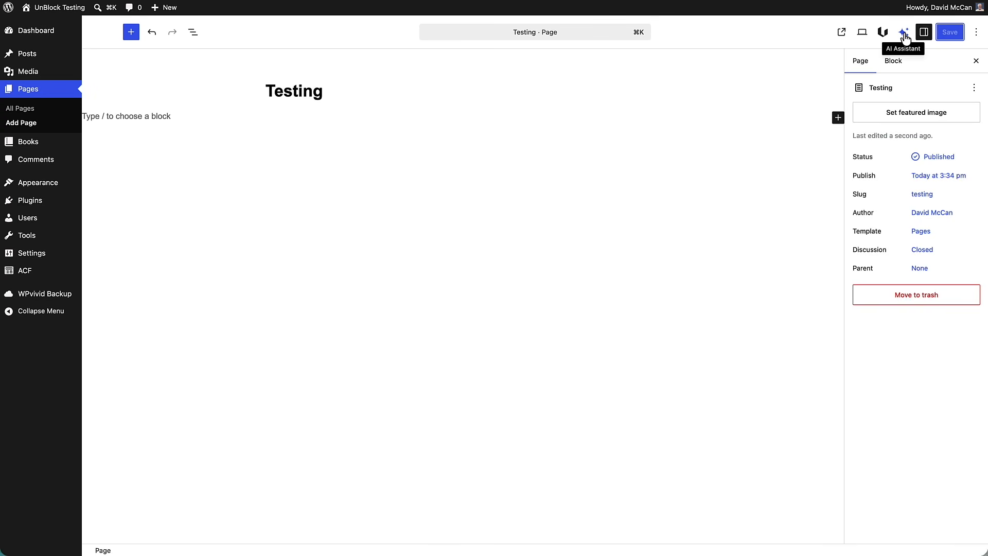
Open the AI Assistant on the Testing page and check the AI providers offered in the site's Connectors settings
click(904, 34)
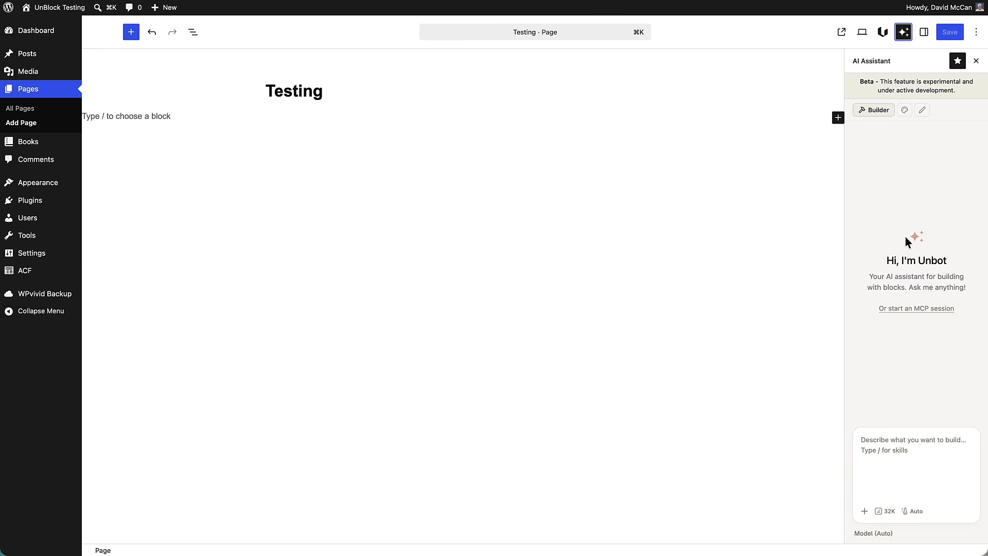
mouse_move(44, 258)
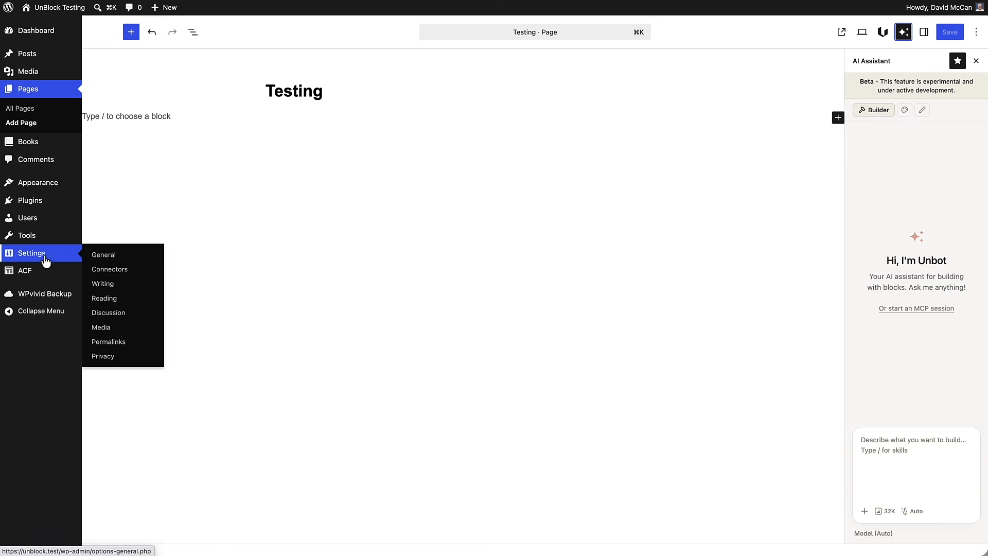
click(107, 270)
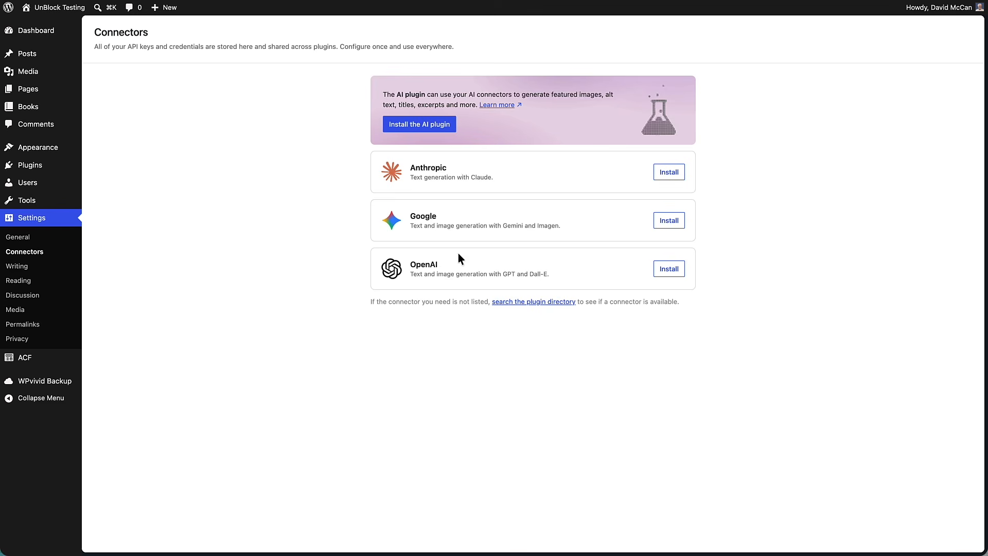
click(501, 303)
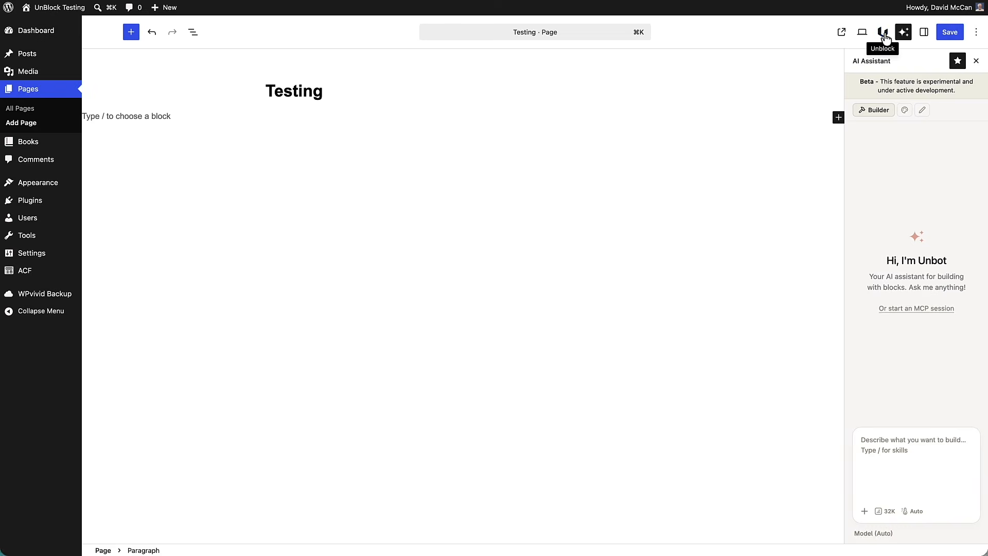
Open the Unblock settings to view the license details and the CSS of the .header-container selector
click(885, 33)
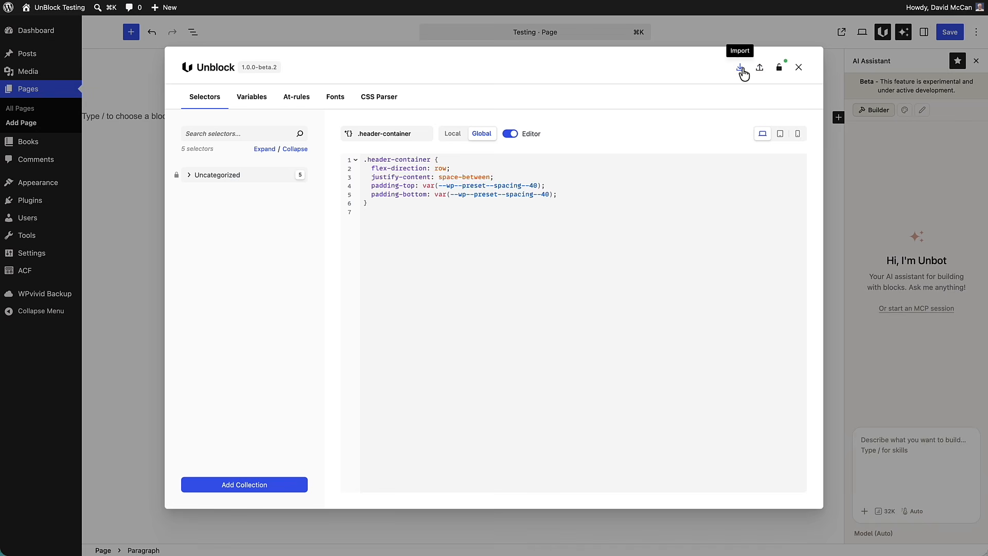
click(778, 69)
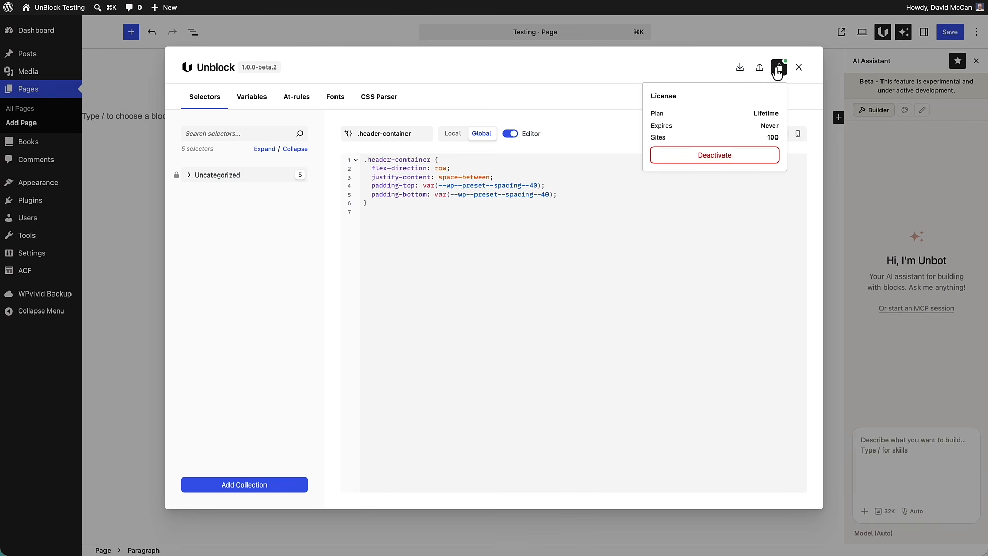
click(778, 70)
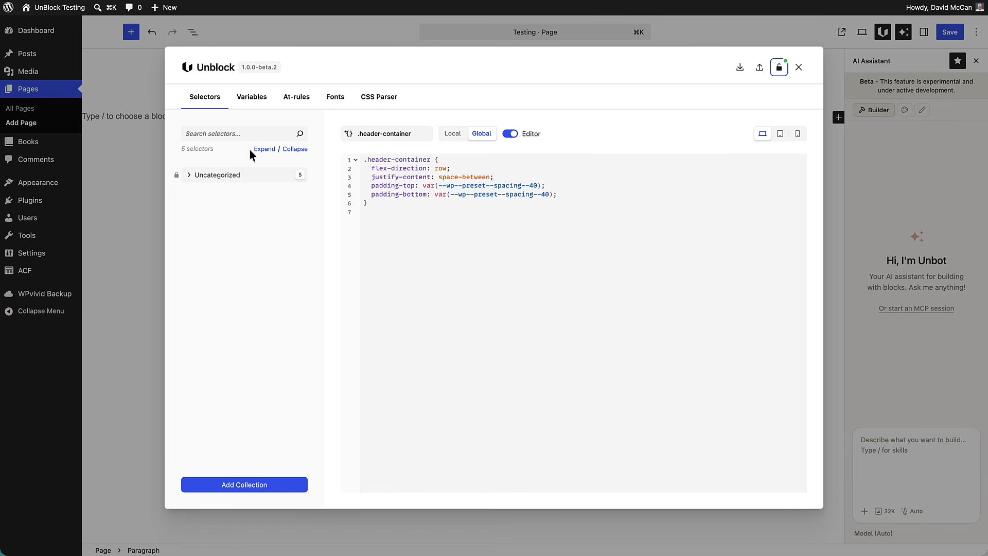
click(384, 154)
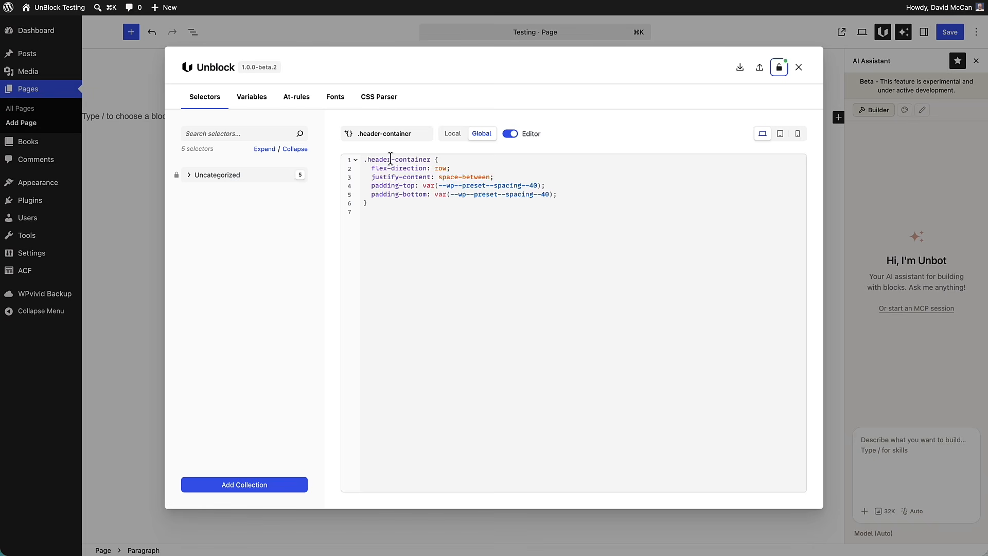
Review the variables, at-rules, fonts and CSS parser sections of the Unblock settings
click(252, 98)
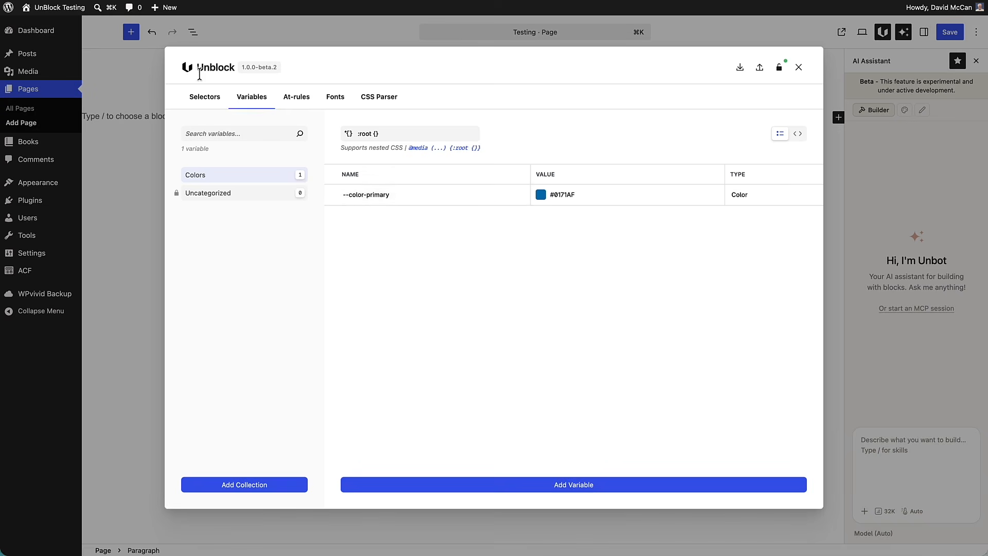
click(206, 97)
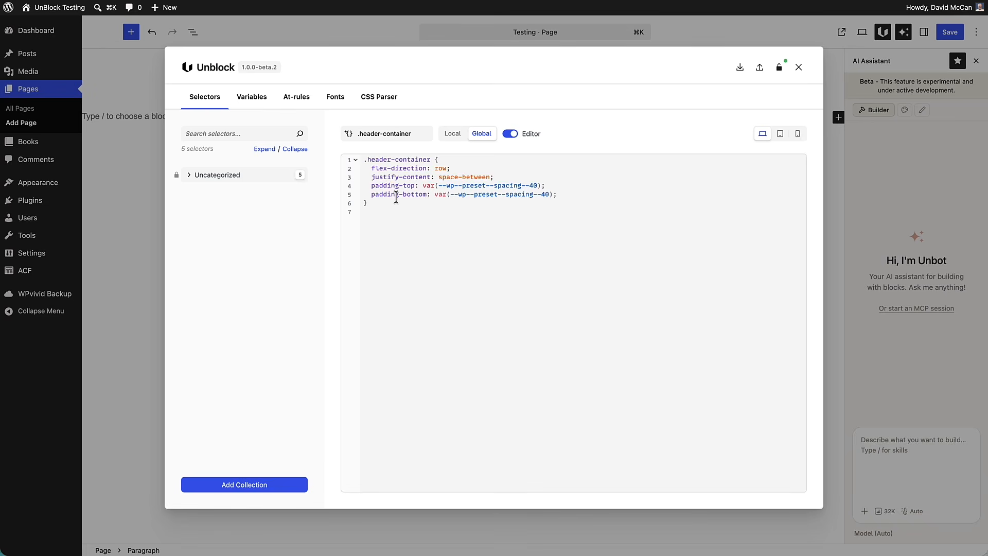
click(262, 100)
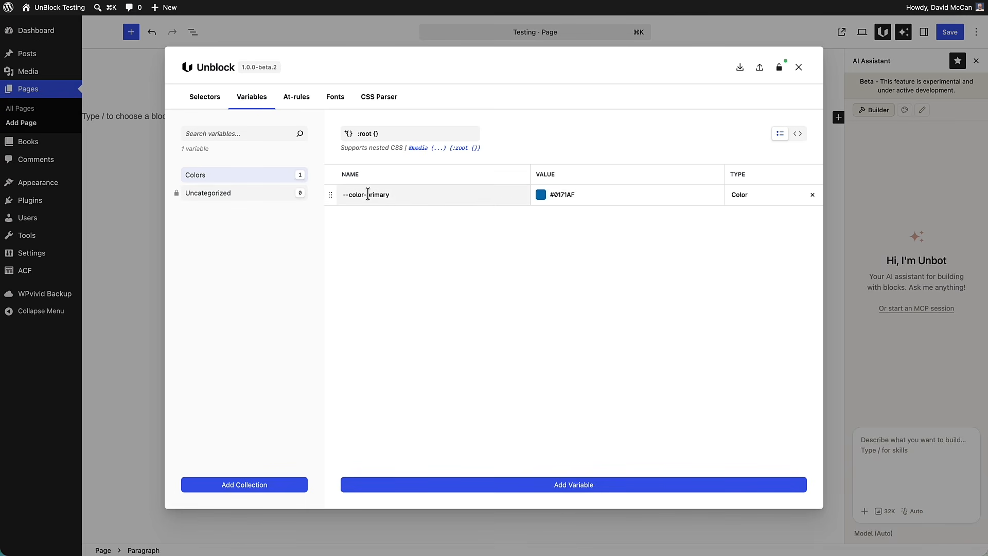
click(297, 100)
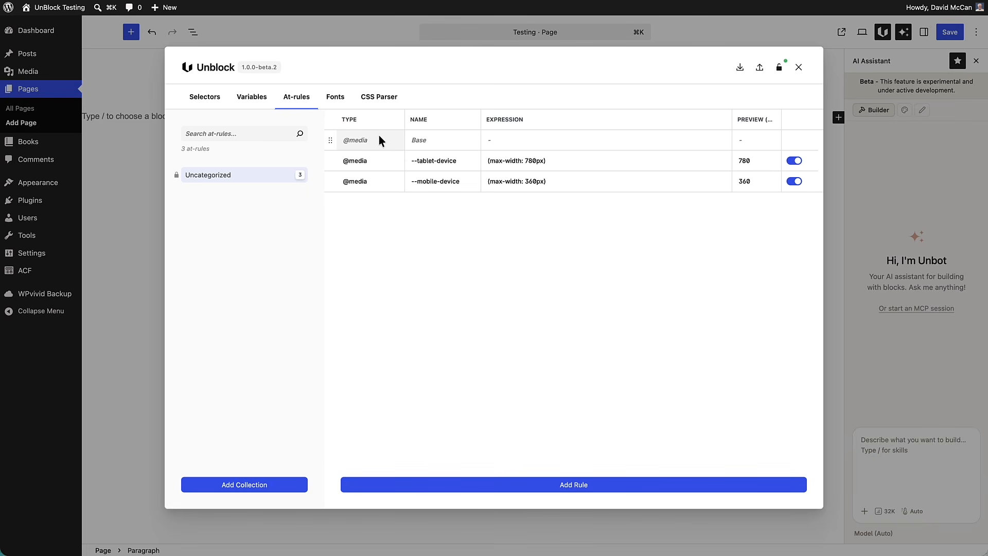
click(337, 98)
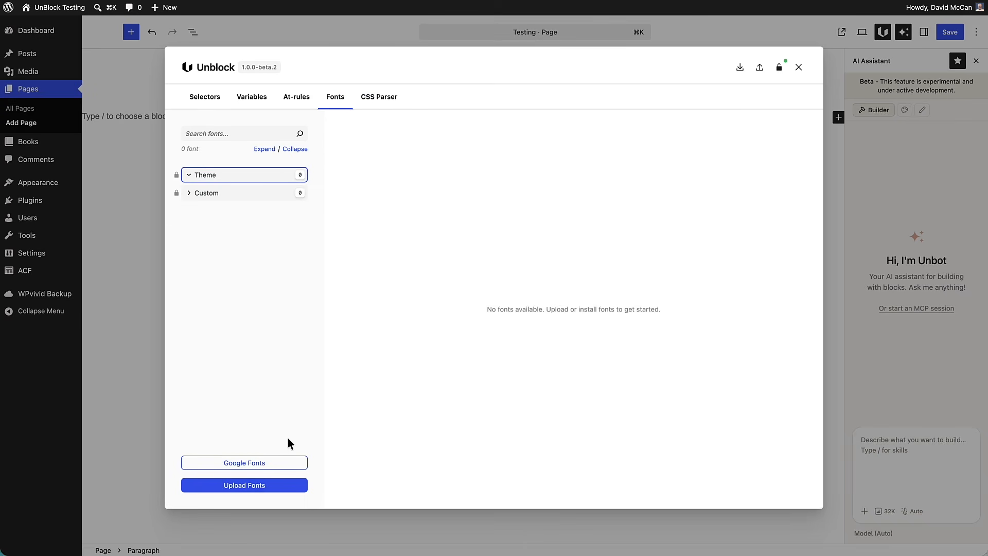
click(381, 100)
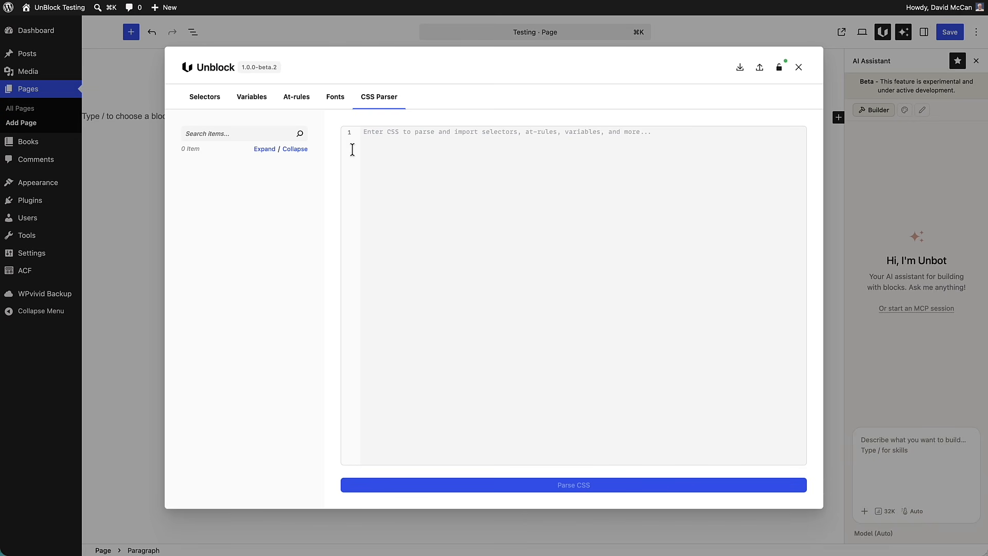
Revisit the Unblock selectors, variables and CSS parser, closing the Unblock settings and the AI Assistant when done
click(217, 102)
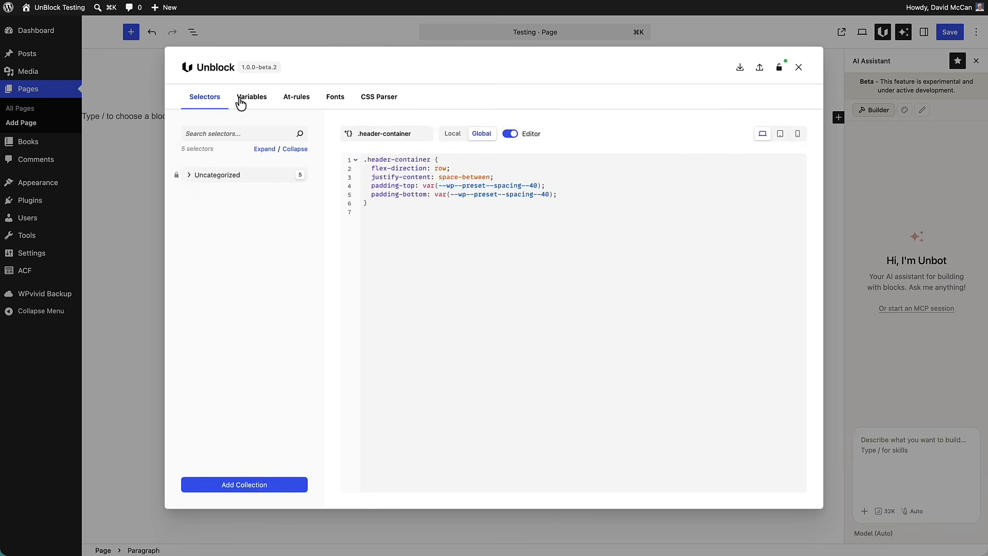
click(248, 102)
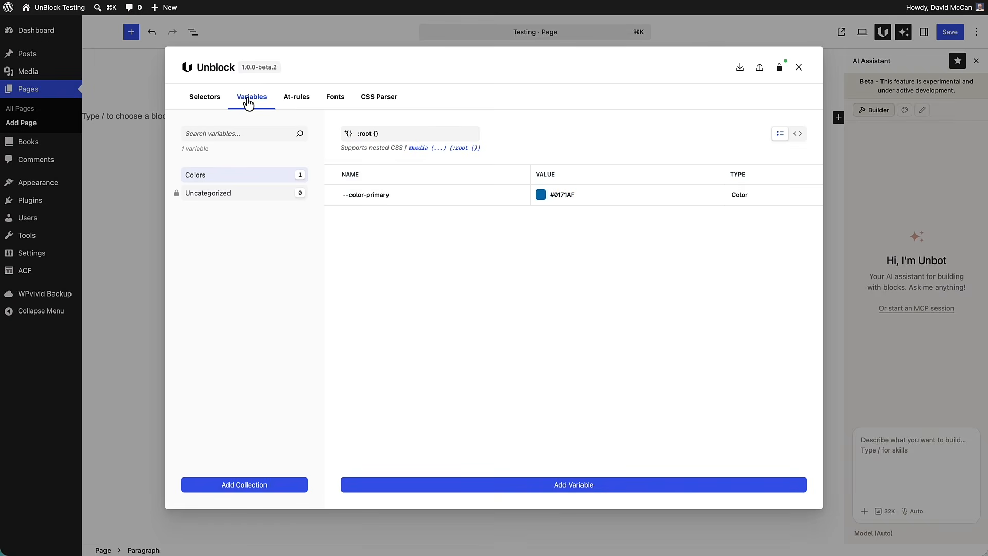
click(382, 103)
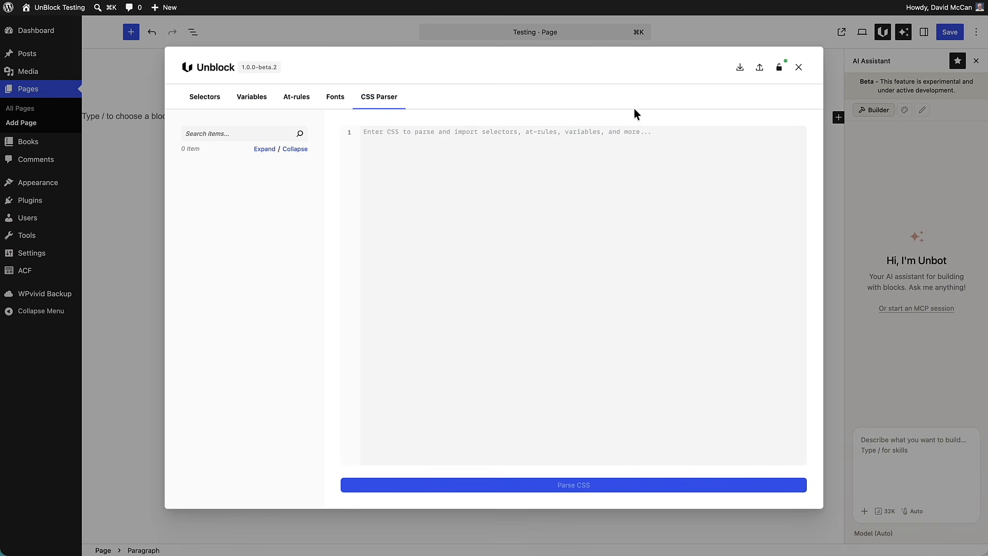
click(799, 68)
click(978, 60)
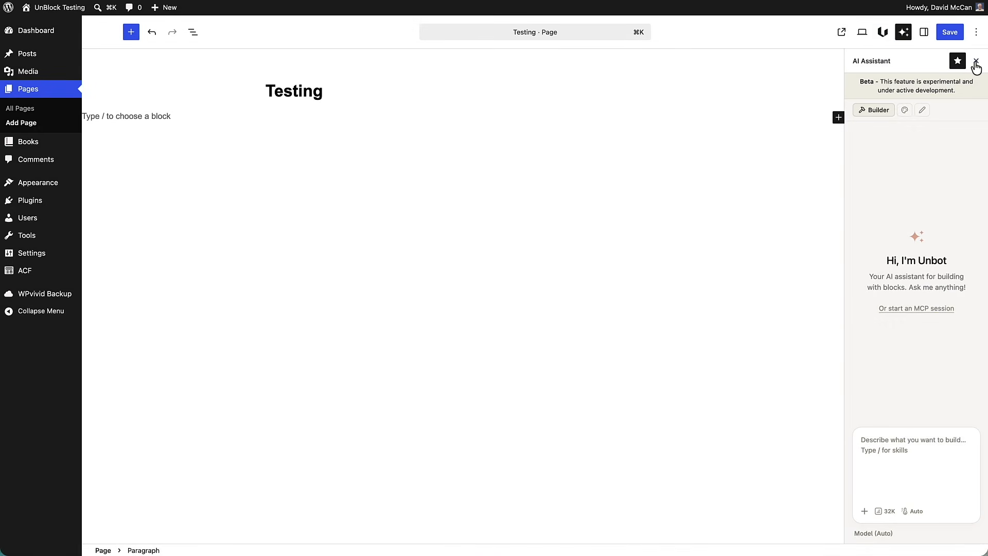
Insert an Unblock Section block into the Testing page and inspect its nested Container in the block structure
click(131, 37)
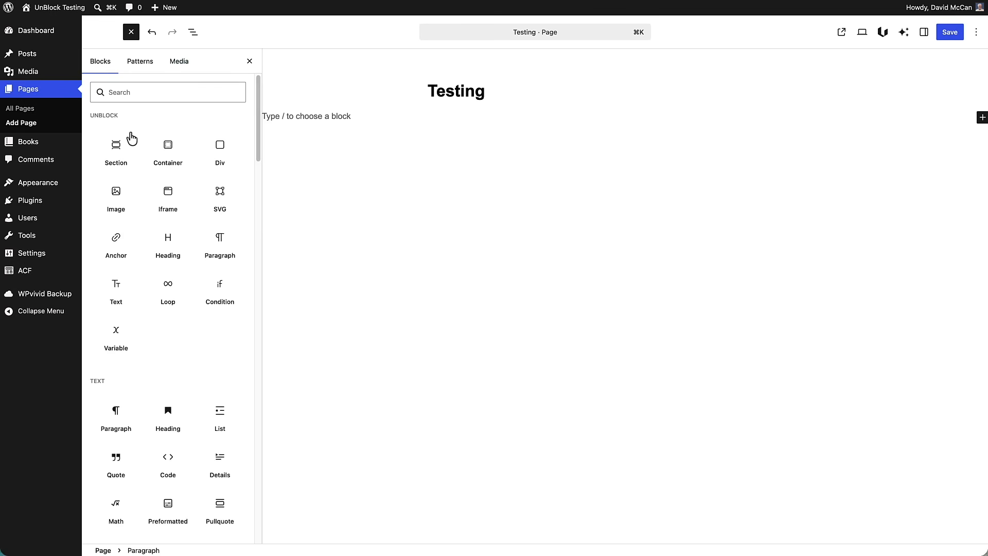
mouse_move(117, 157)
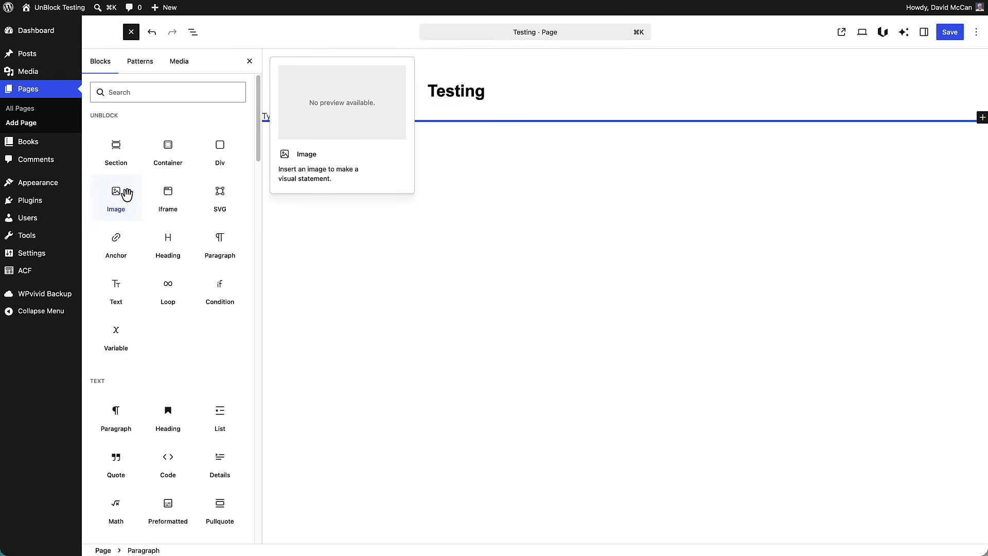
click(118, 154)
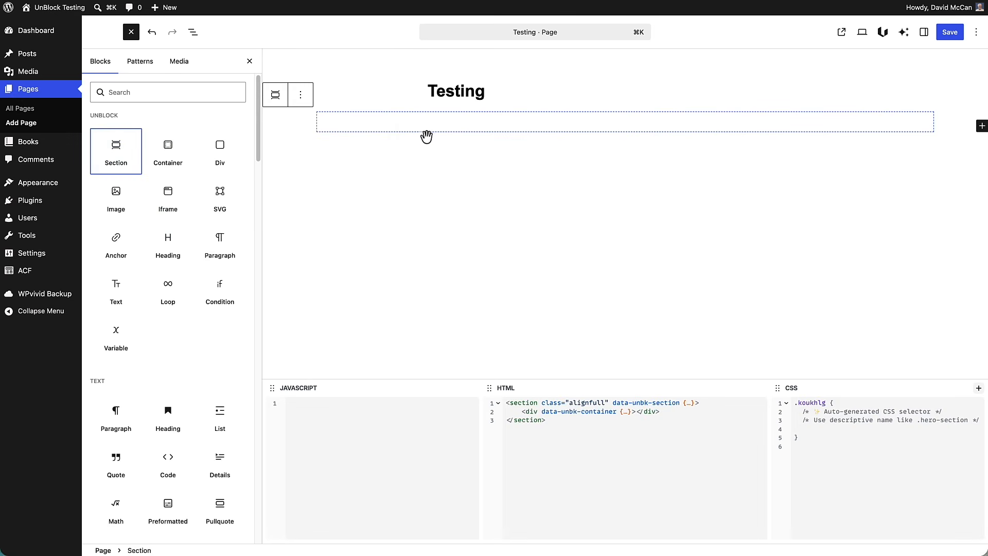
click(393, 128)
click(193, 32)
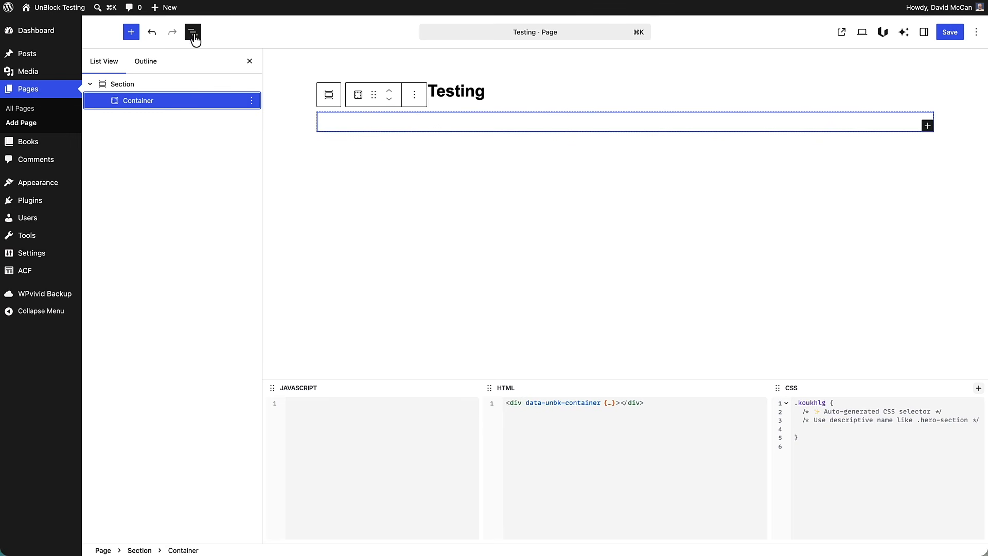
click(130, 92)
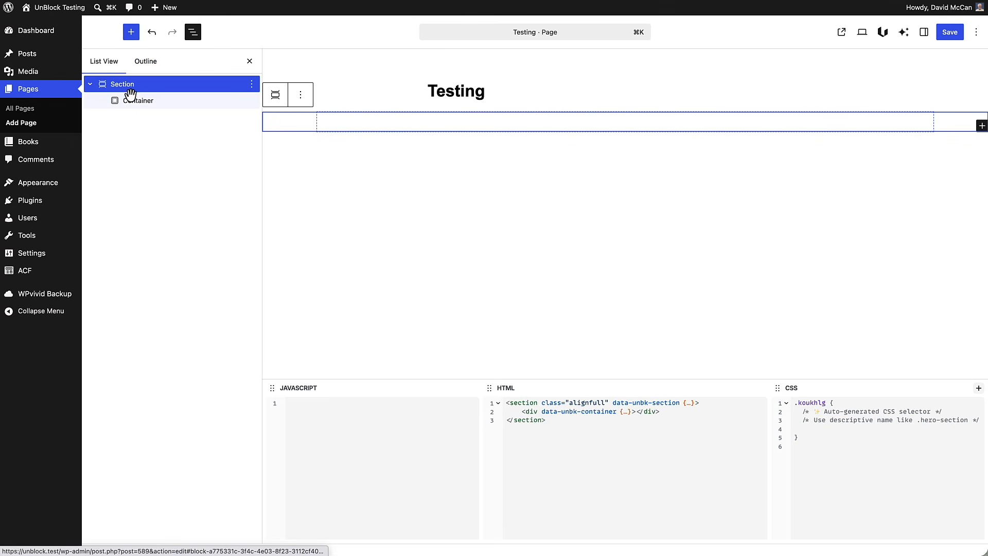
click(133, 102)
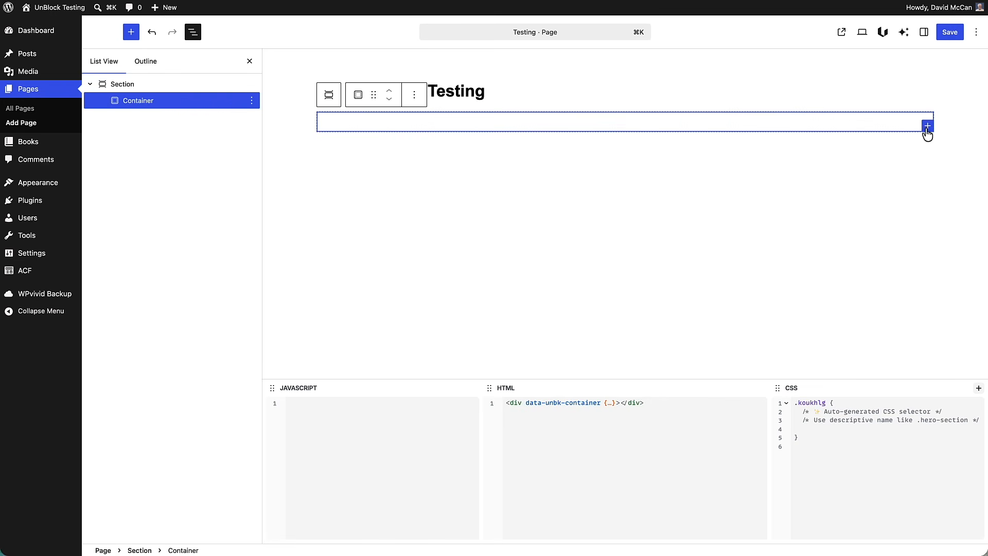
Add an Unblock Image block and nest its element inside the Section's Container
click(131, 32)
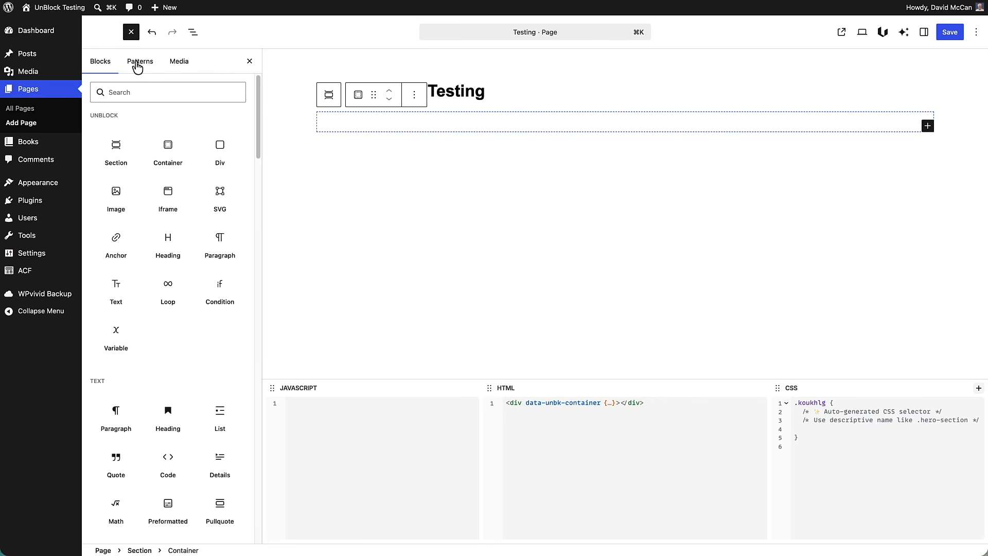
click(121, 199)
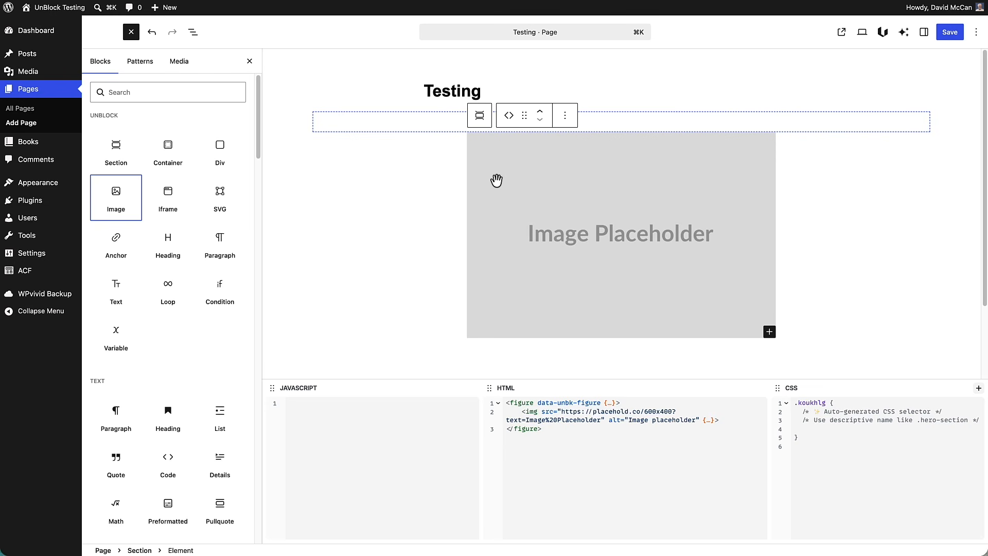
click(194, 33)
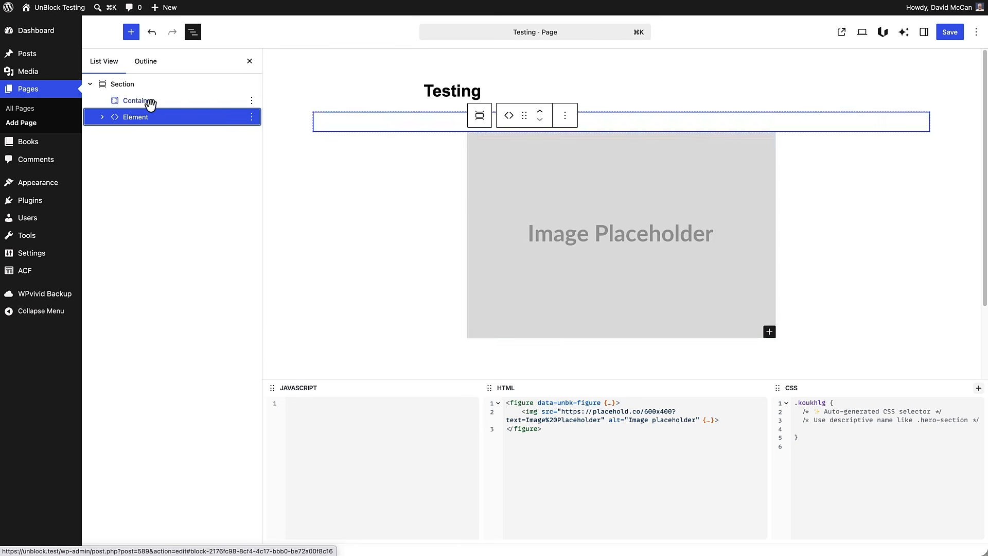
drag(135, 126, 162, 104)
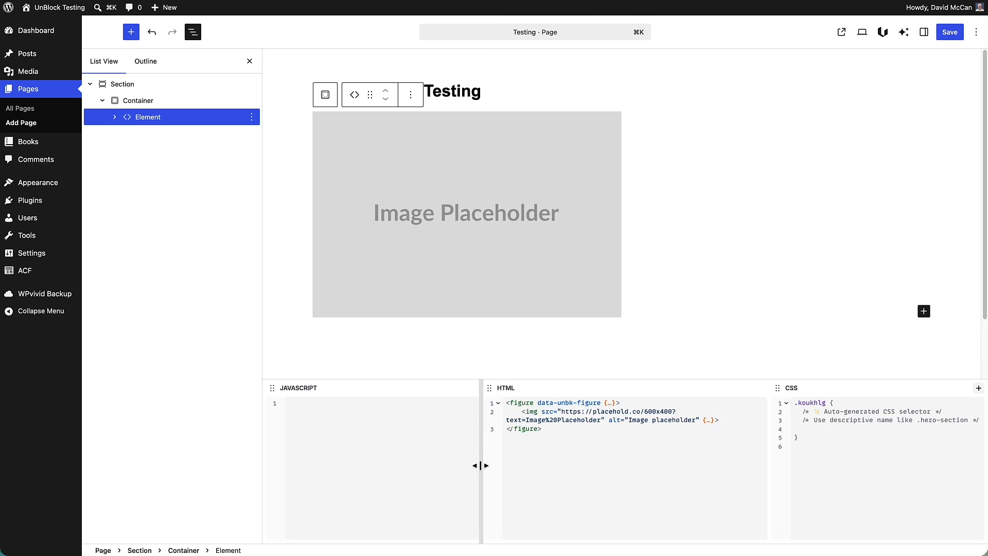
Narrow the JavaScript code panel, move it after the CSS panel, and widen the CSS panel at the HTML panel's expense
drag(476, 466, 309, 465)
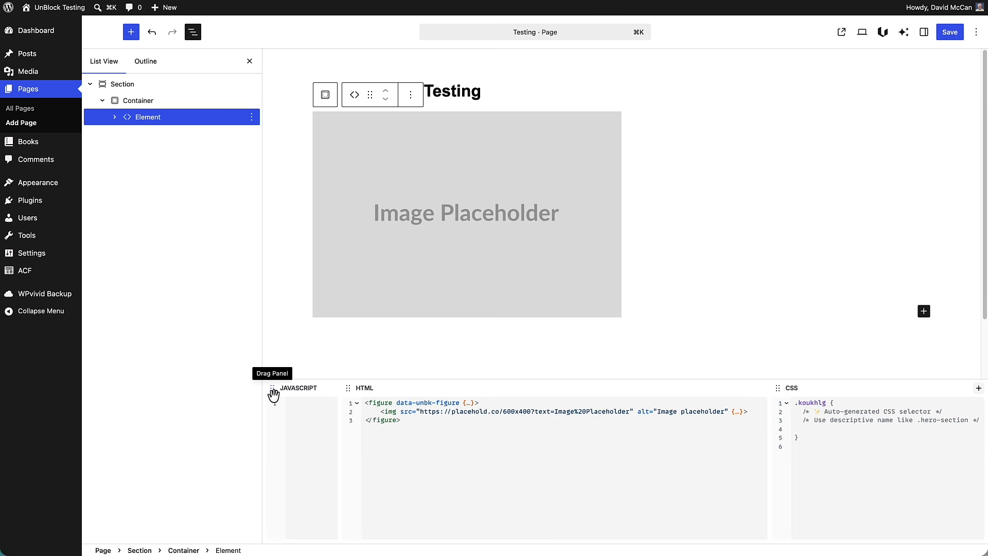
drag(272, 387, 976, 386)
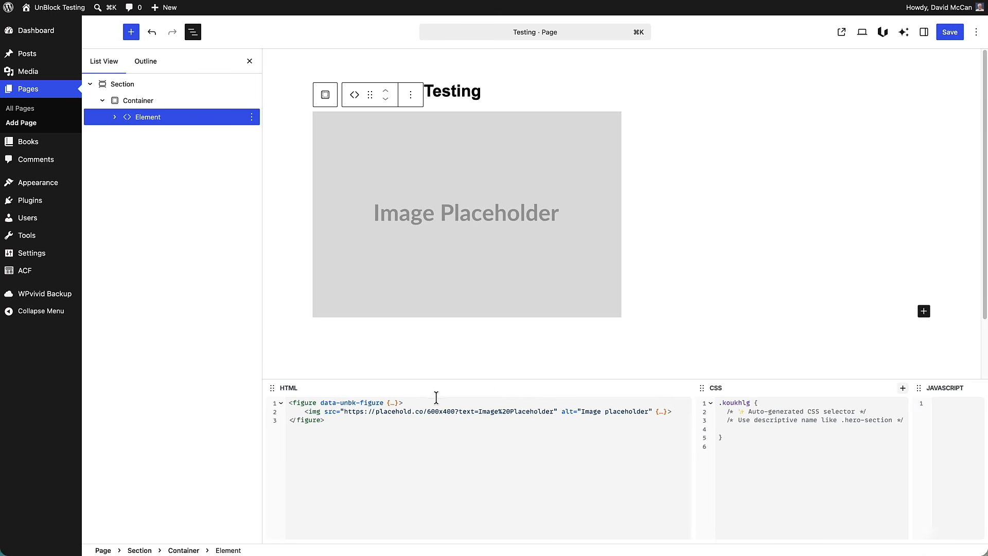
drag(693, 391, 568, 390)
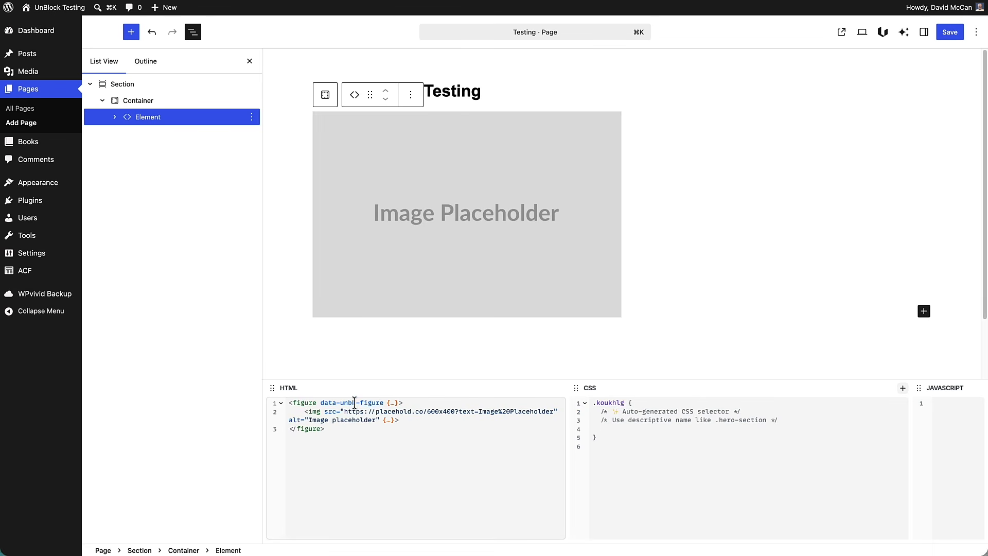
Compare the Image block with its parent Element and review the Element's block attributes and available HTML tags
click(394, 250)
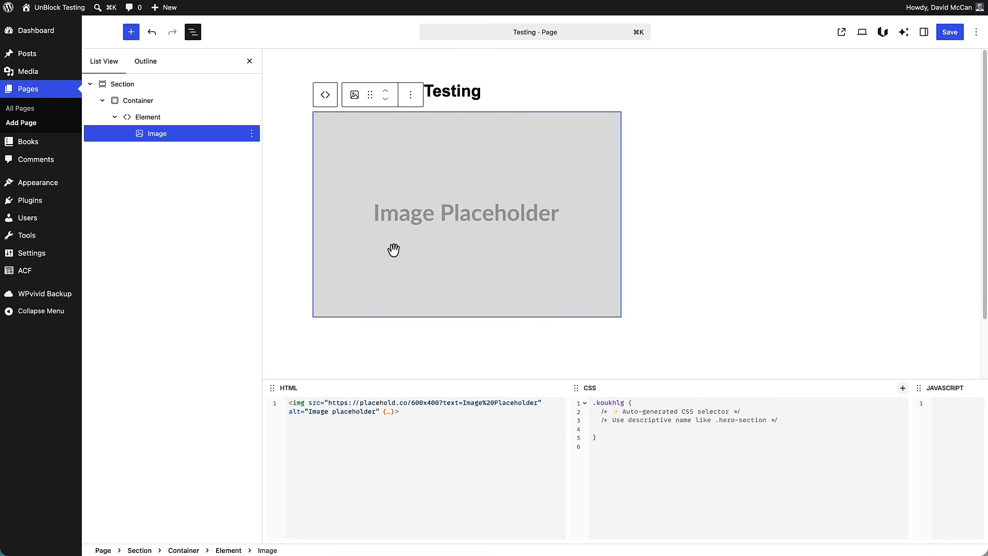
click(167, 123)
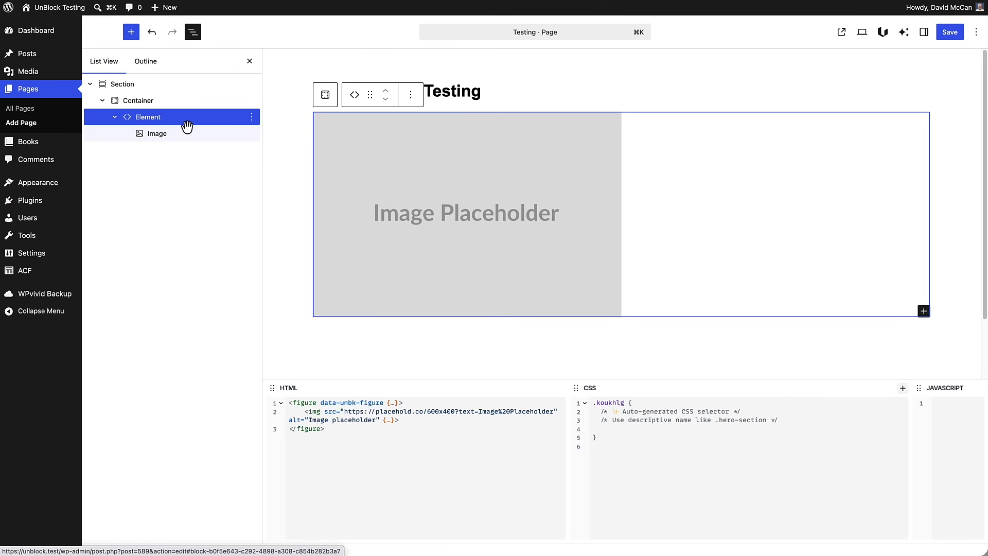
click(167, 132)
click(167, 124)
click(924, 34)
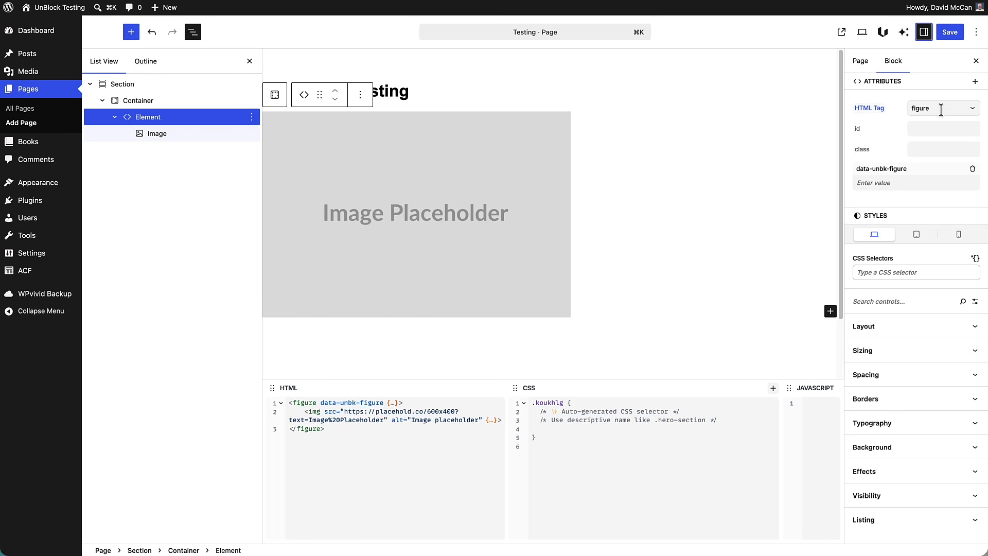
click(972, 110)
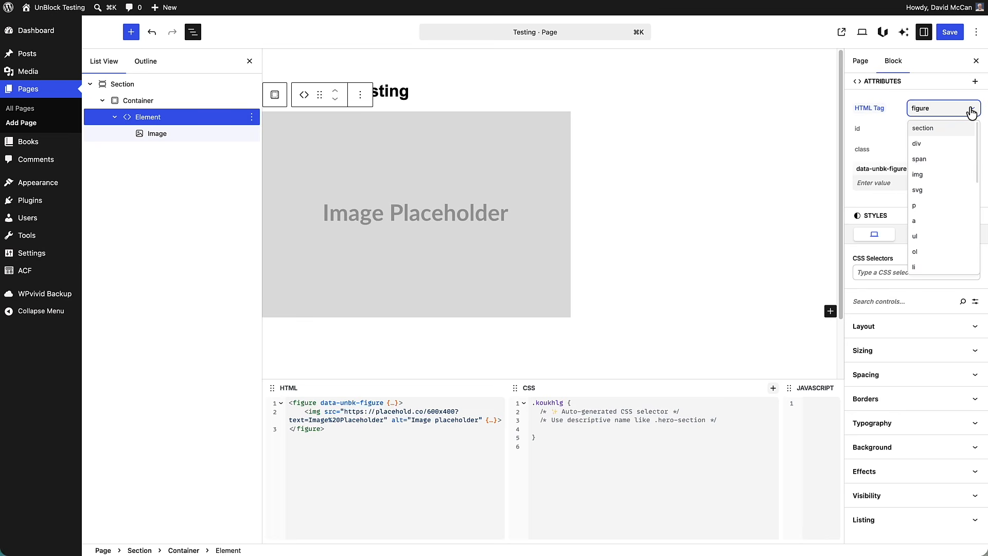
click(971, 111)
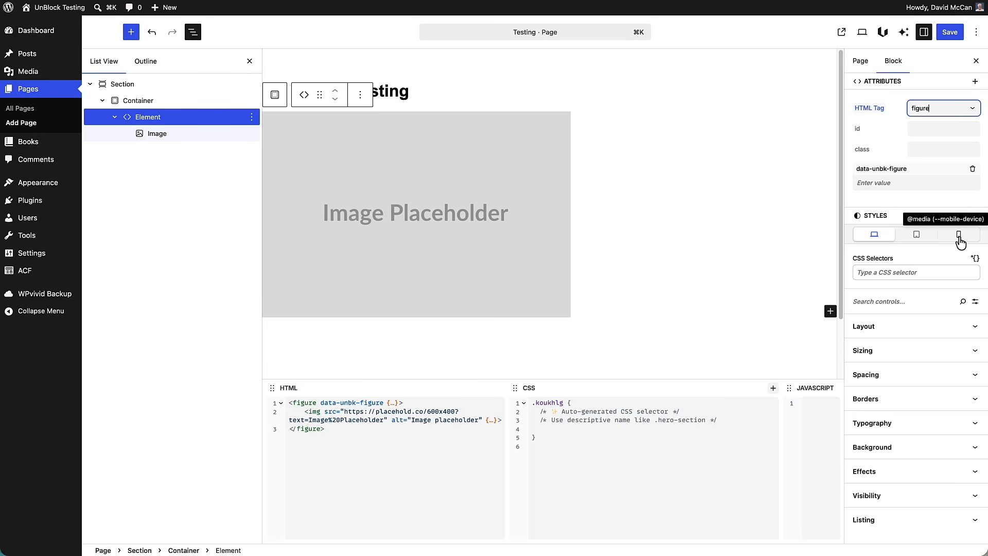
Create the CSS selector .page-featured-image on the figure Element and check it in the Unblock selectors list
click(914, 273)
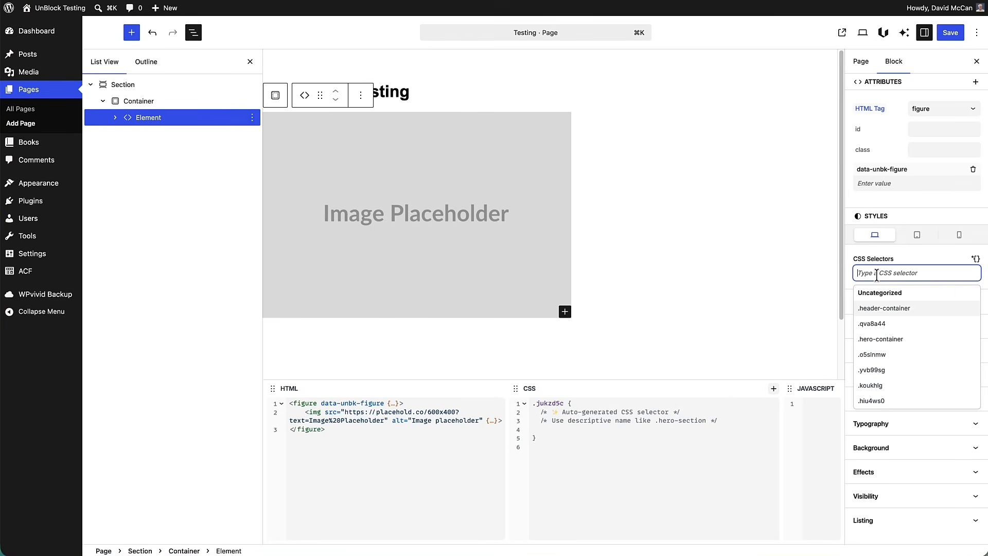
text(.)
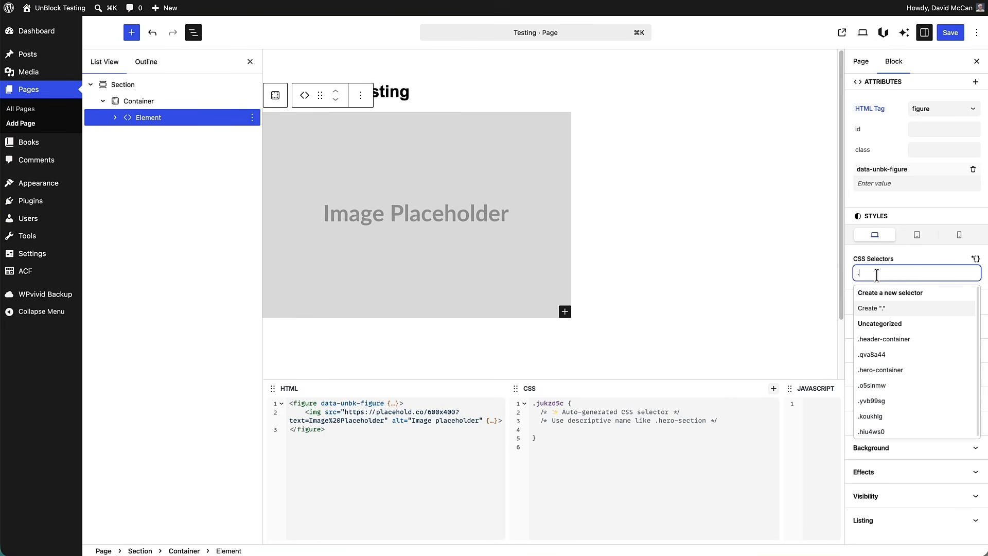
text(page-featured)
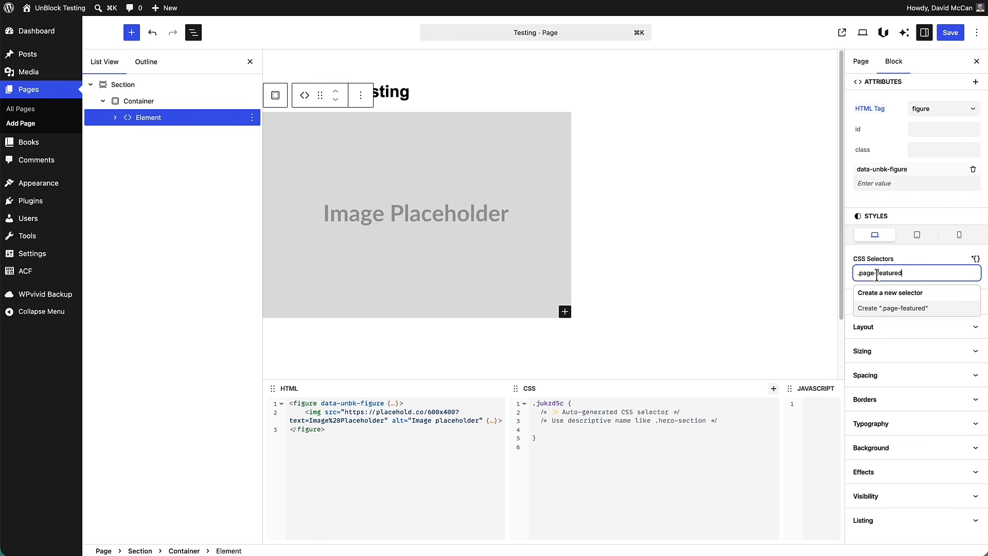
text(-image)
key(Return)
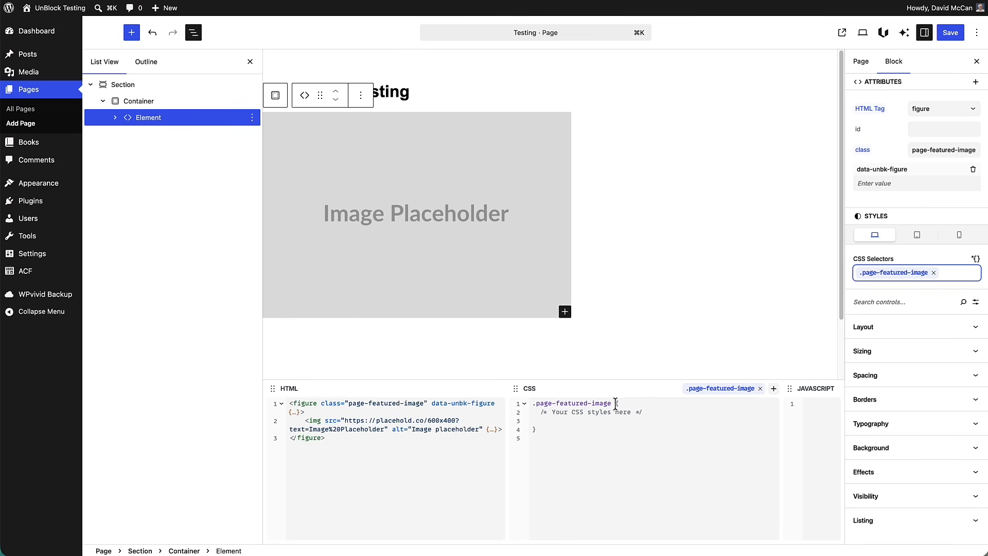
click(884, 33)
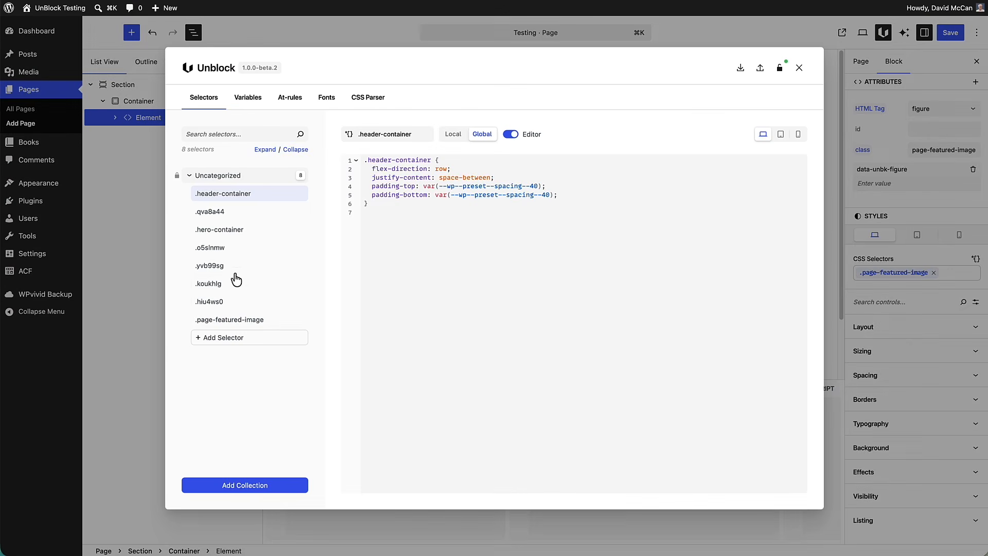
click(801, 69)
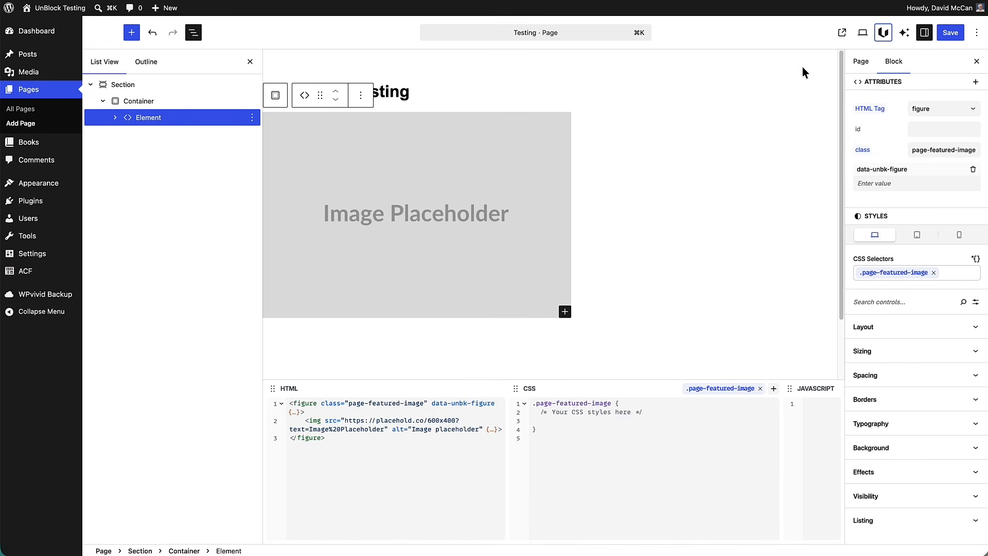
Expand the Layout style controls and compare them for the Container and its nested Element
click(976, 303)
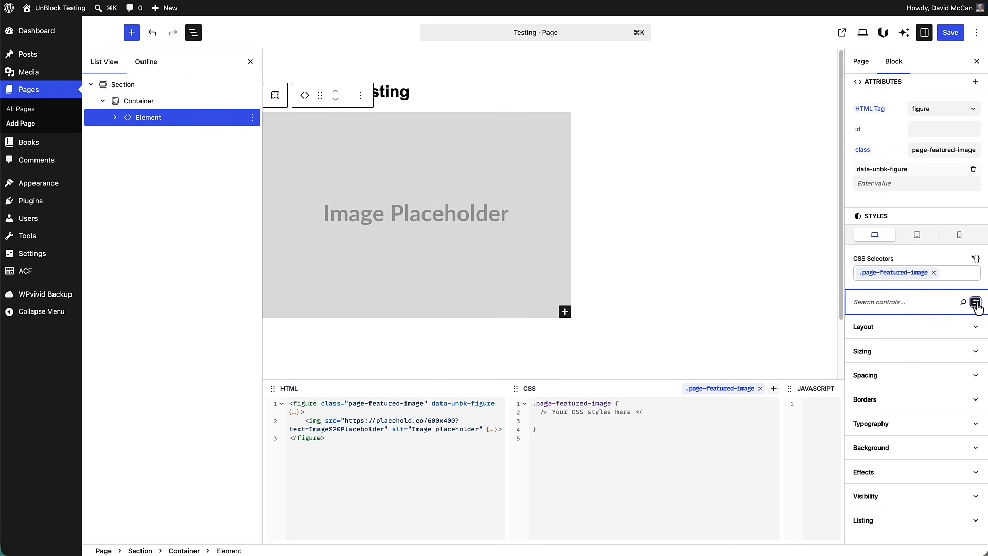
click(974, 329)
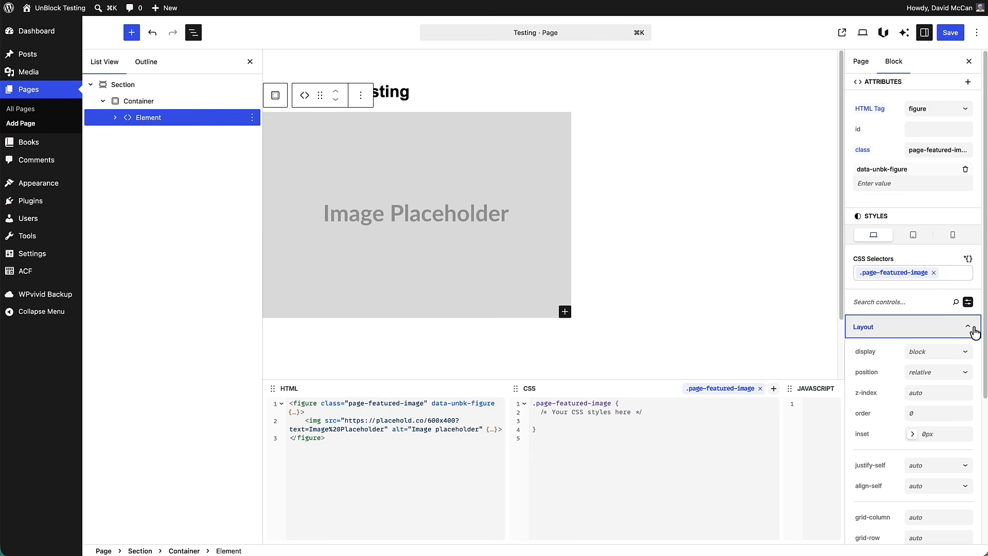
click(128, 106)
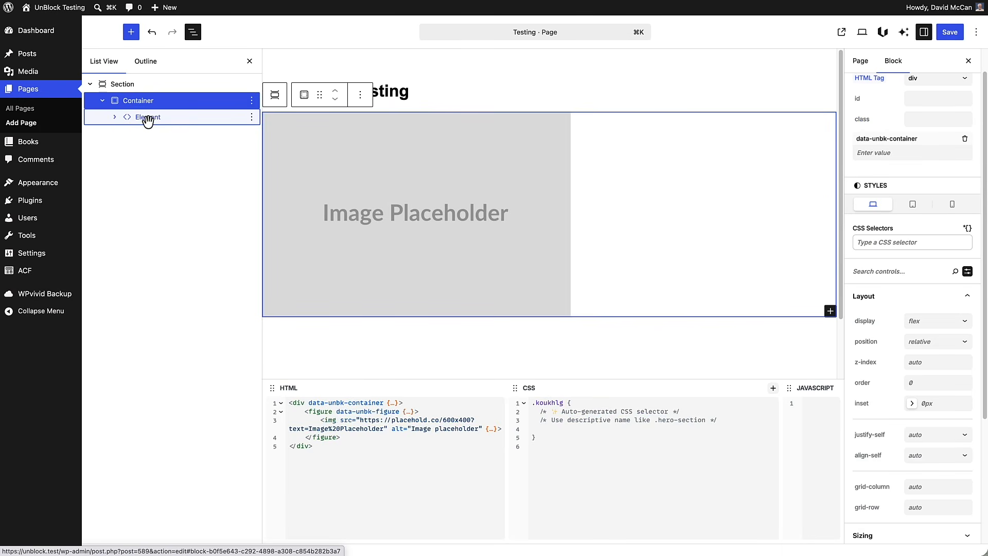
click(146, 118)
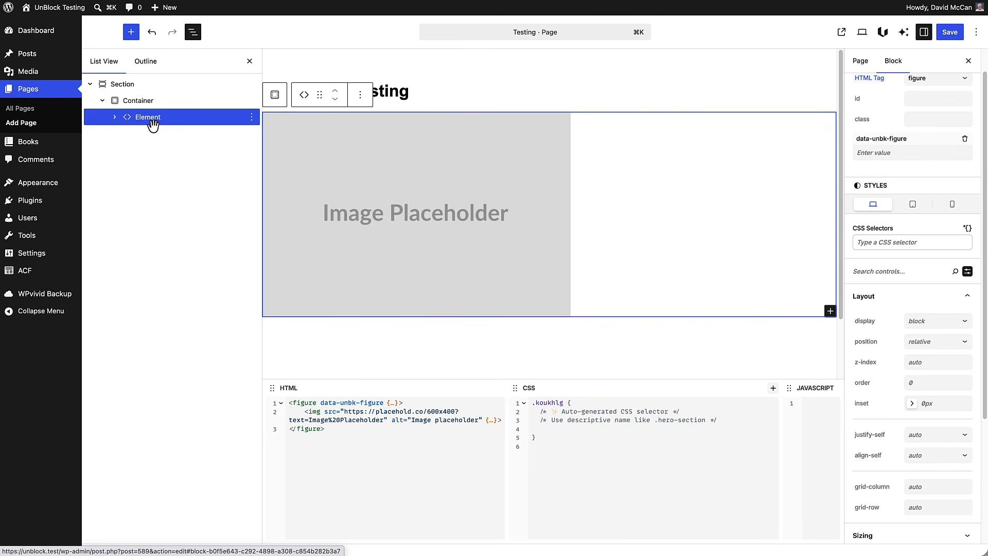
Add an Unblock Heading block below the placeholder image with the text "This is a Test Heading"
click(131, 32)
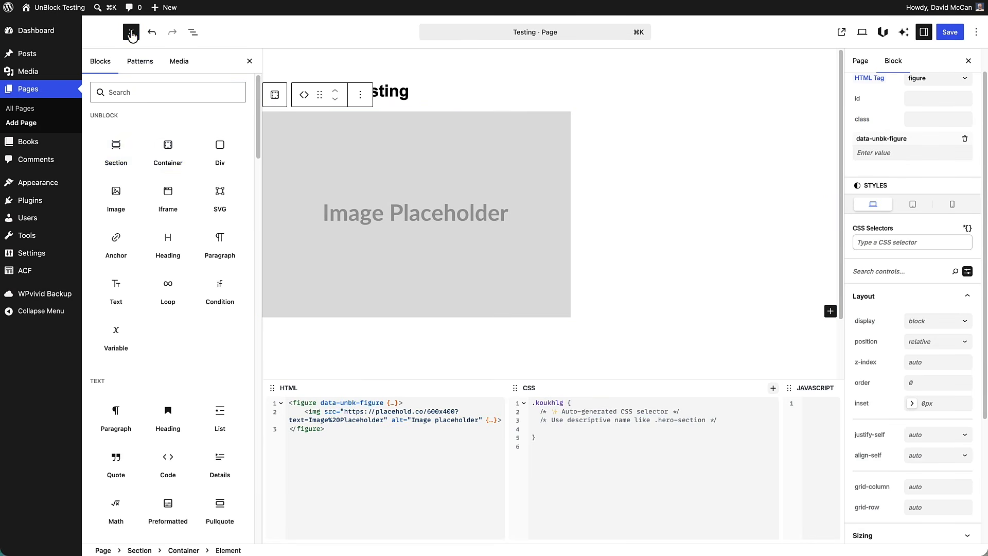
click(174, 249)
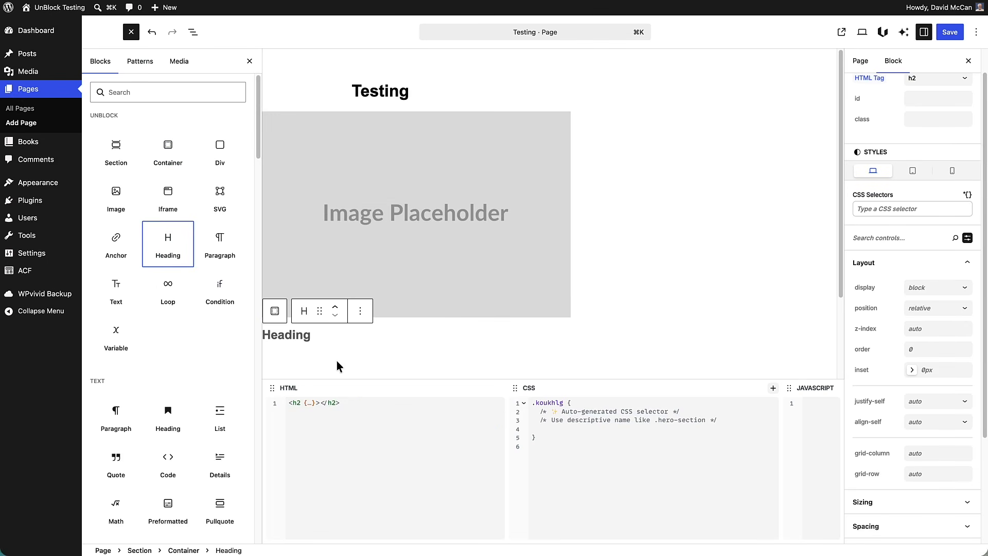
click(291, 338)
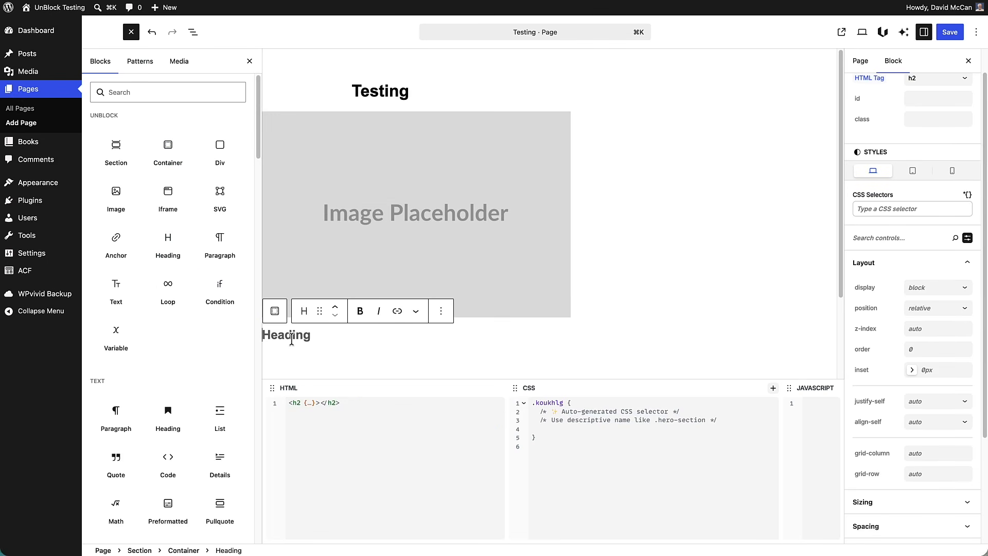
text(This i)
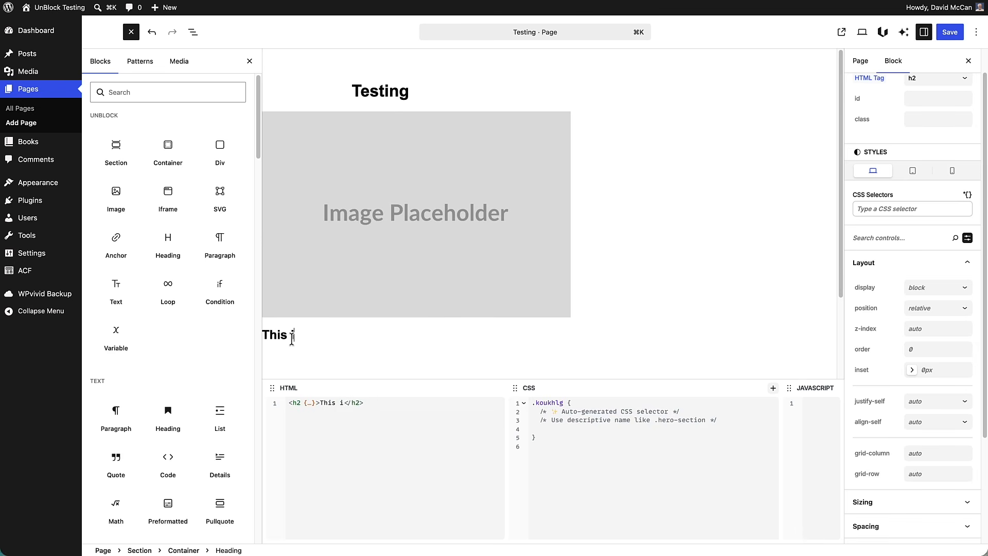
text(s a Test Ha)
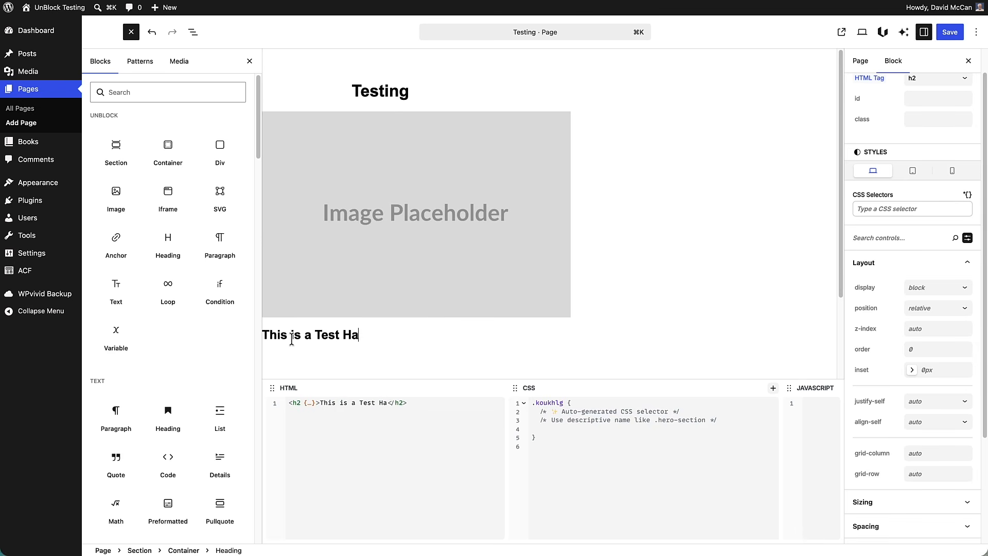
key(BackSpace)
text(eading)
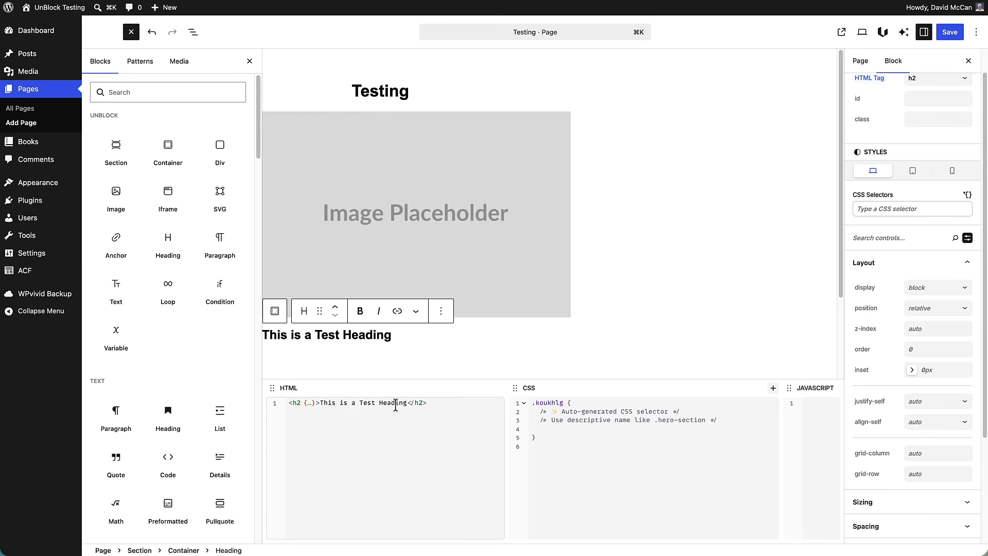
Add the declaration color: red; to the heading's auto-generated .koukhlg CSS rule
click(587, 423)
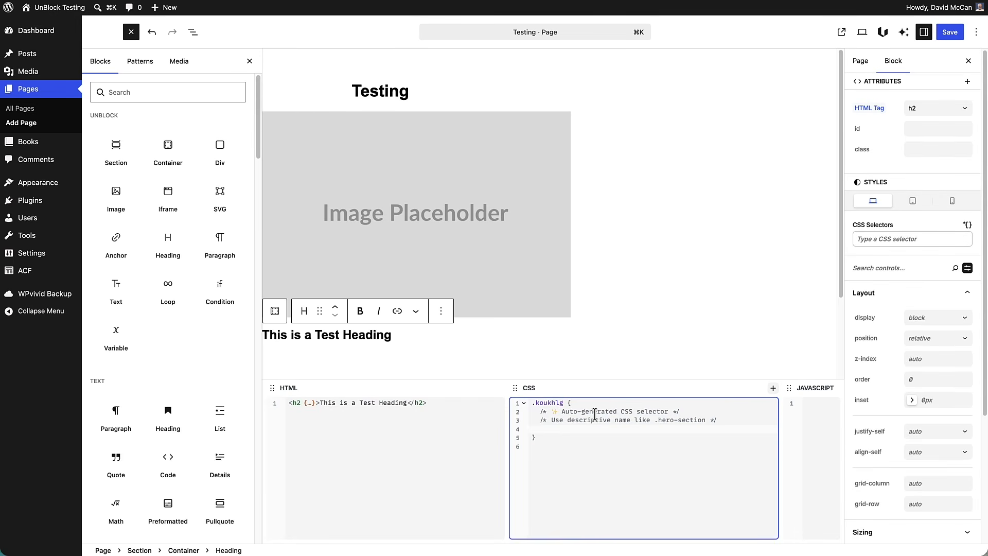
text(colo)
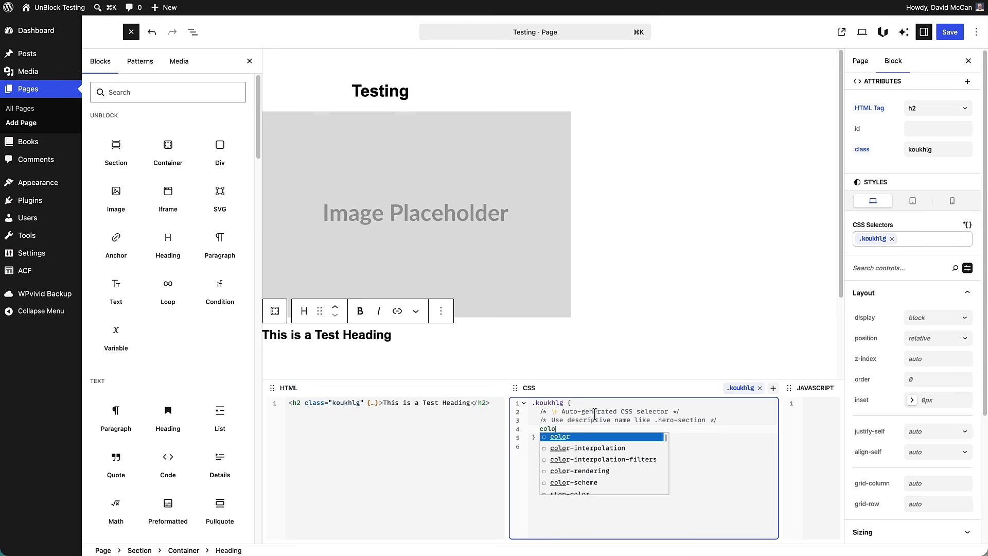
text(r: red)
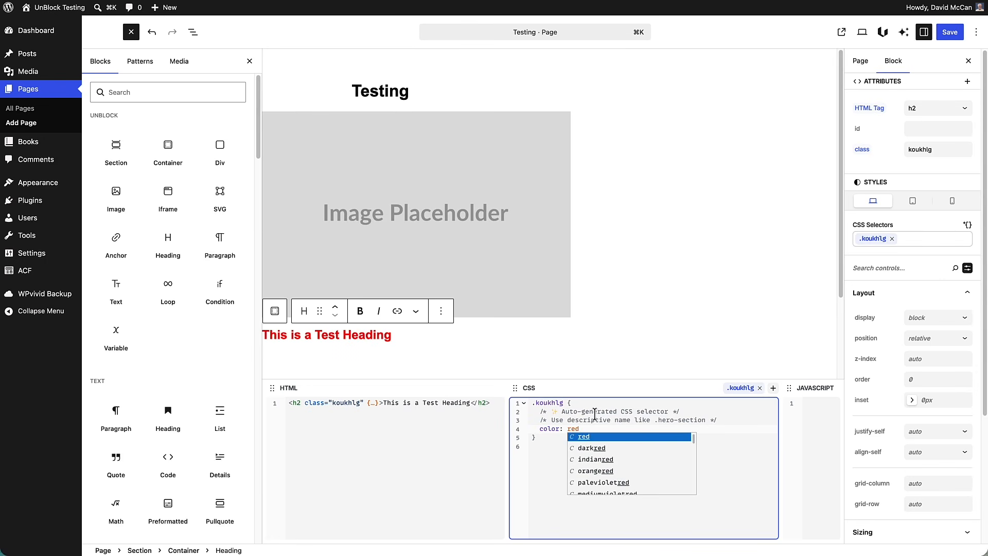
text(;)
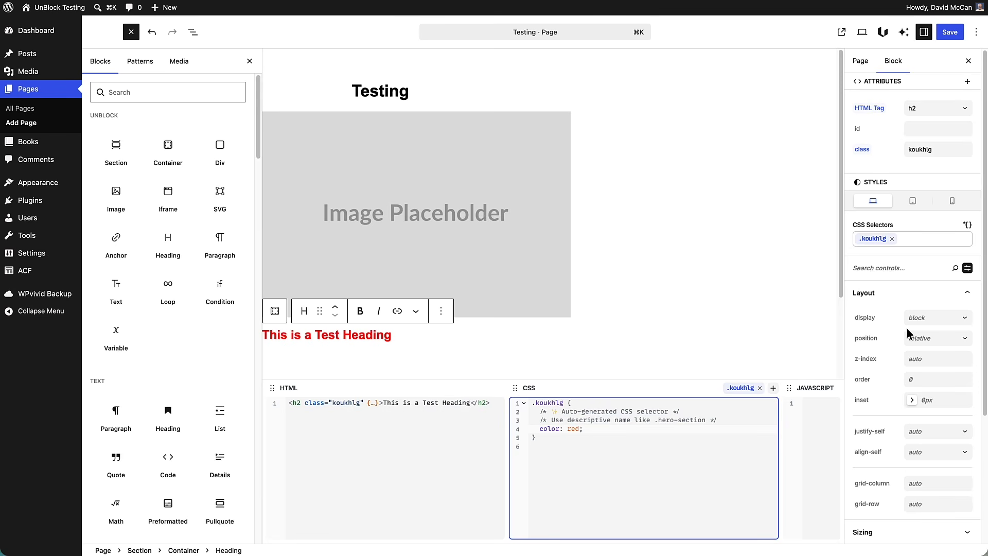
Collapse the Layout controls and clear the heading's red color from its Typography settings
click(968, 296)
click(973, 392)
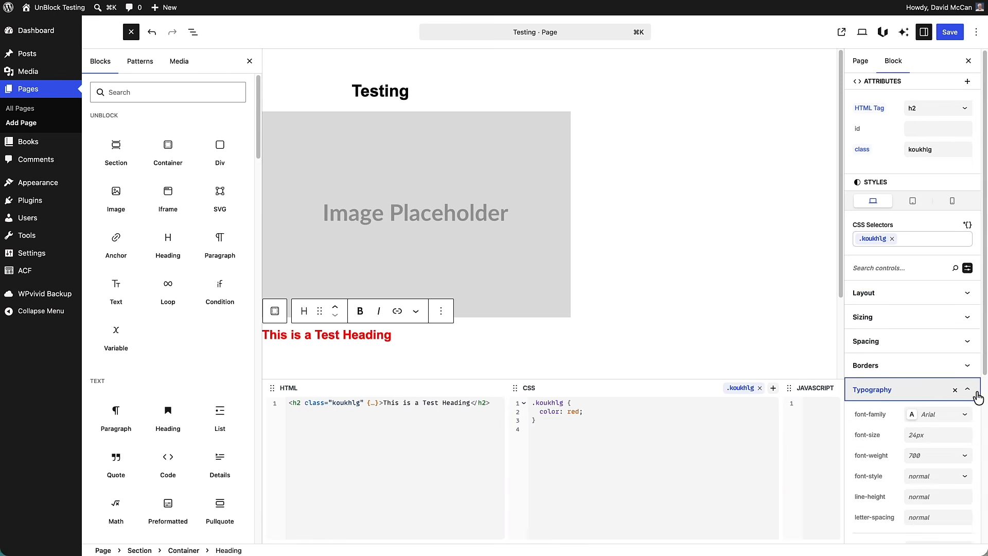
scroll(962, 407, down, 3)
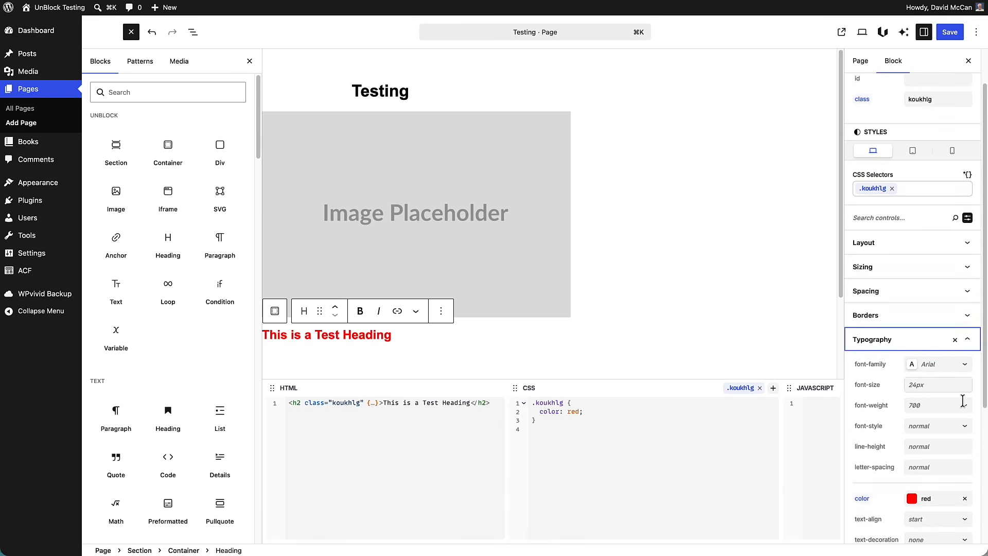
scroll(962, 407, down, 2)
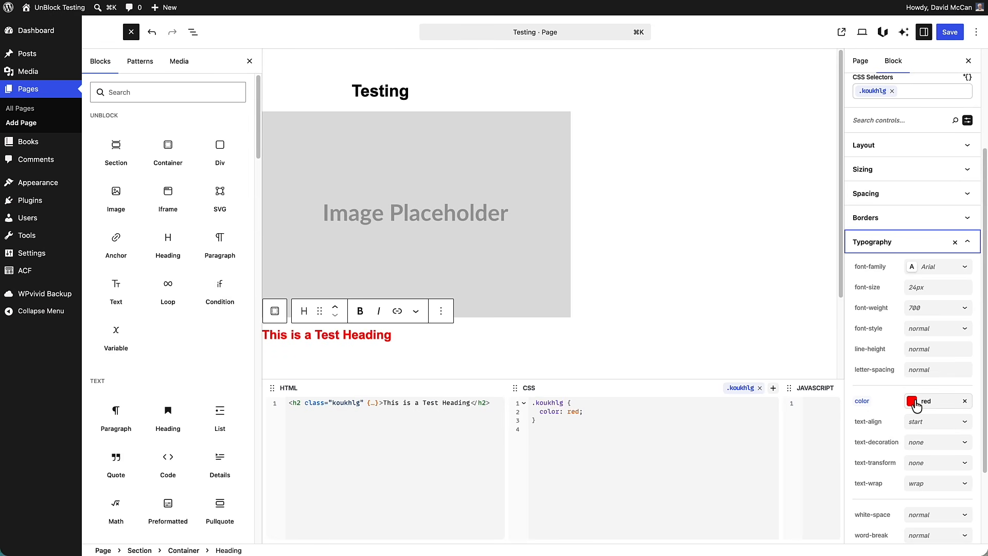
click(965, 401)
Set the test heading's text color to the violet-blue #5137c6 in its Typography settings and collapse that group
click(911, 401)
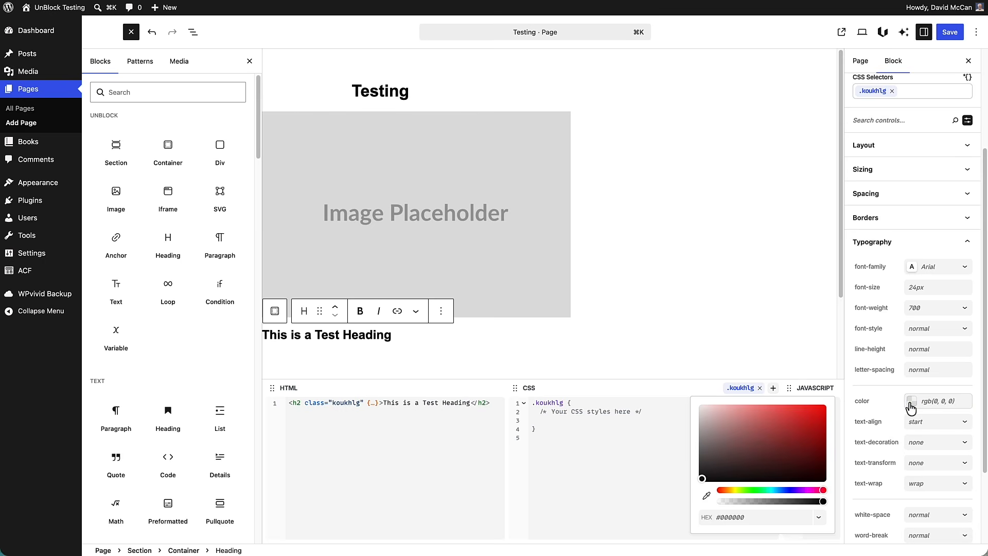
click(788, 490)
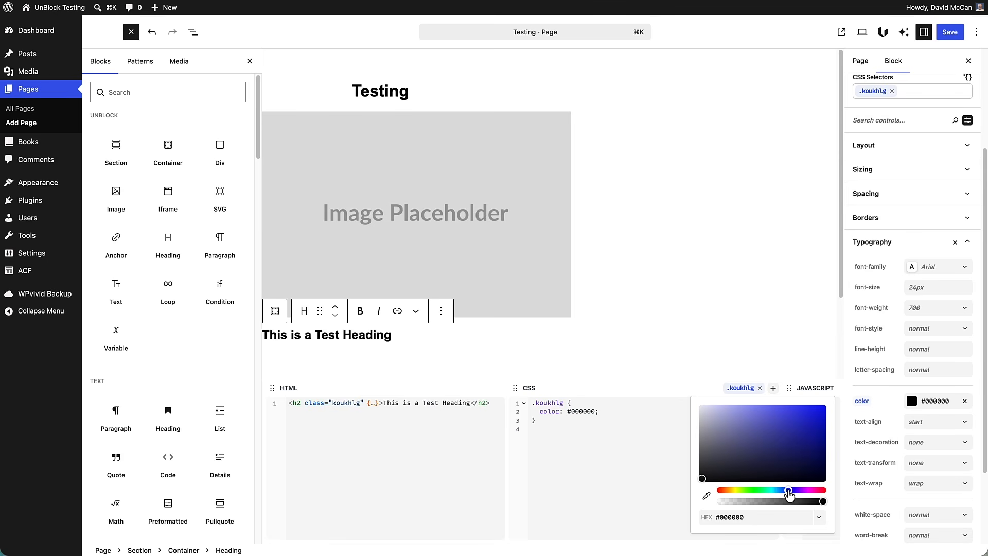
click(890, 392)
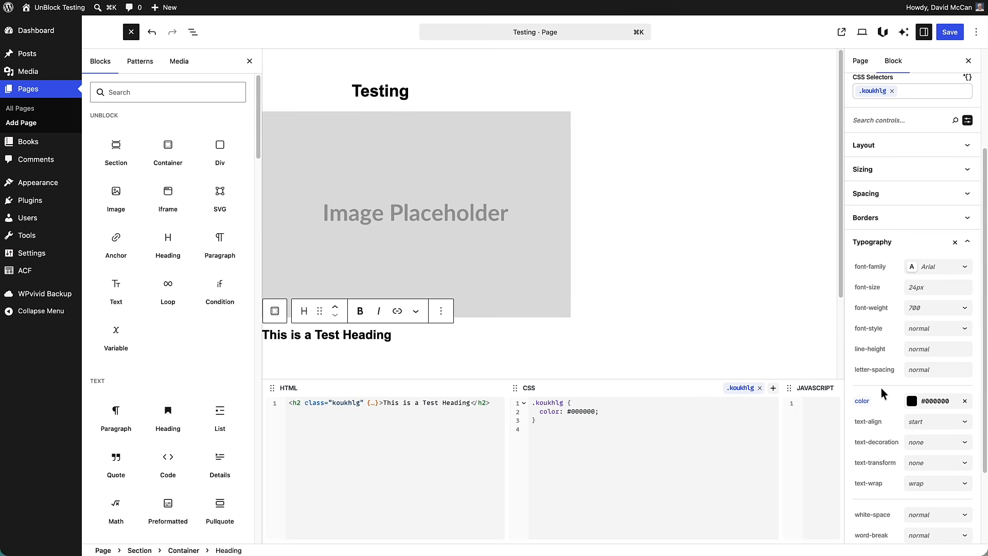
click(912, 402)
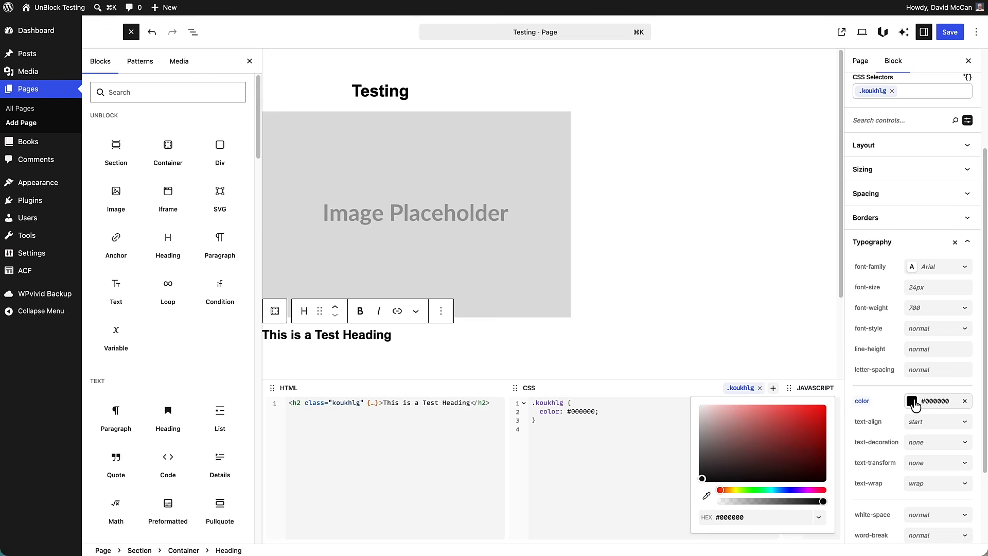
click(792, 491)
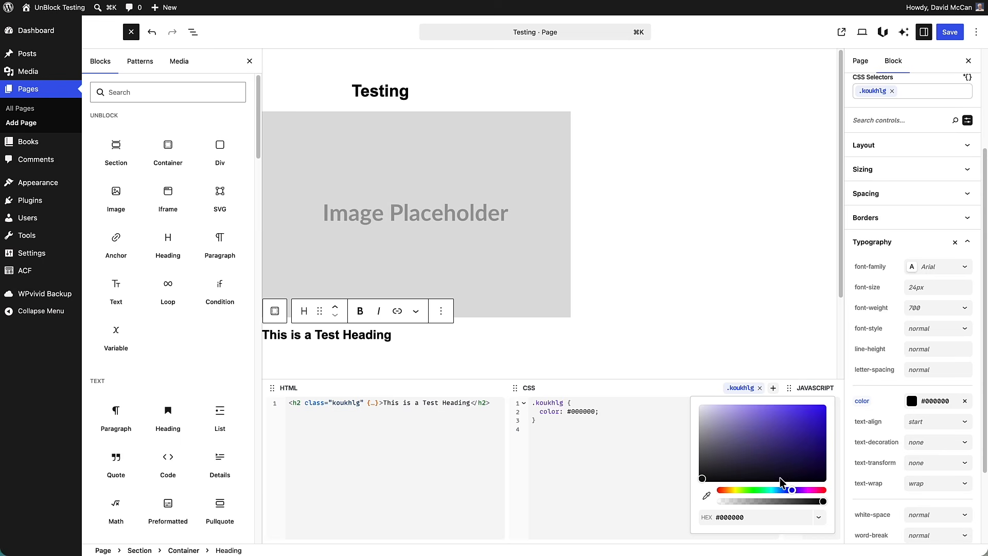
click(773, 435)
click(790, 424)
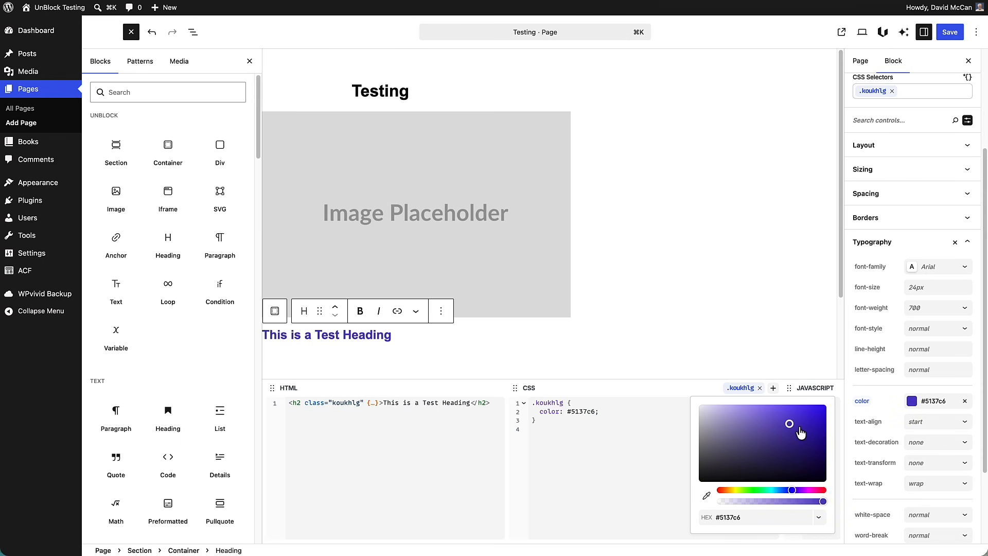
click(885, 396)
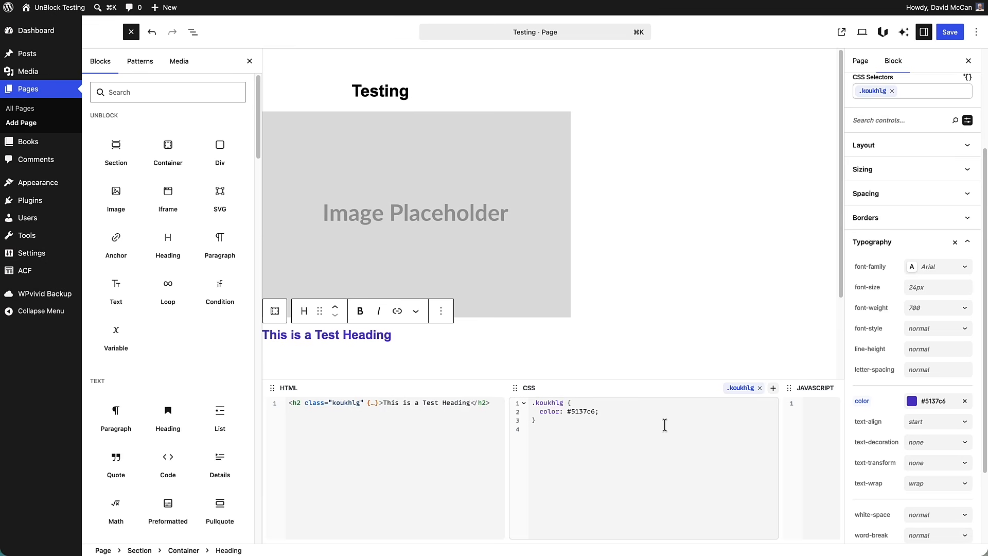
click(978, 239)
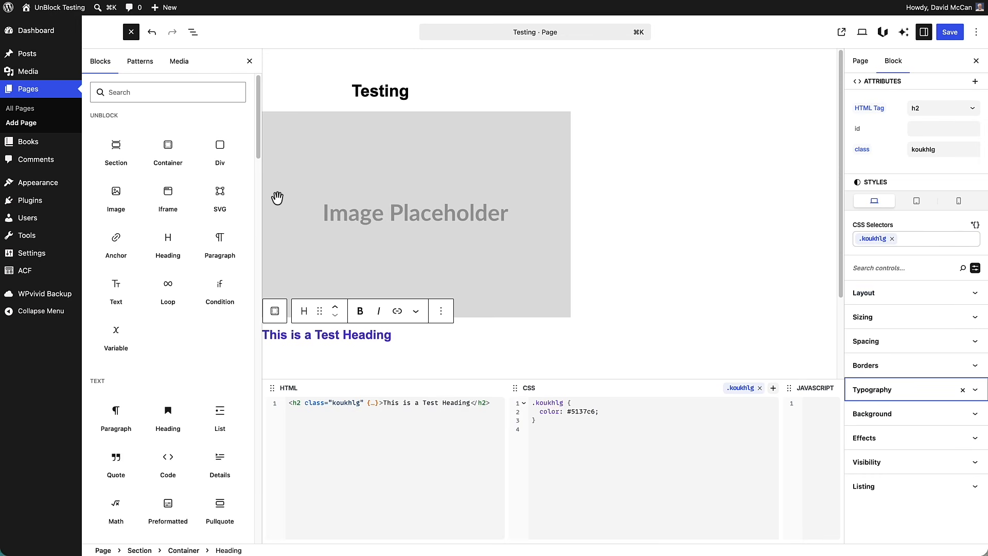
Select the Container holding the image and heading, and set its Layout display value to flex
click(193, 33)
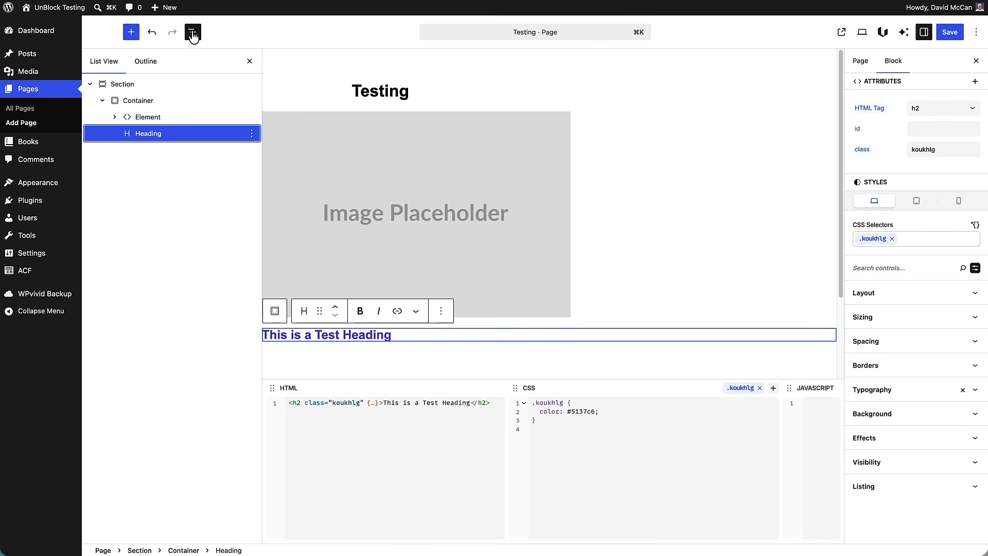
click(132, 107)
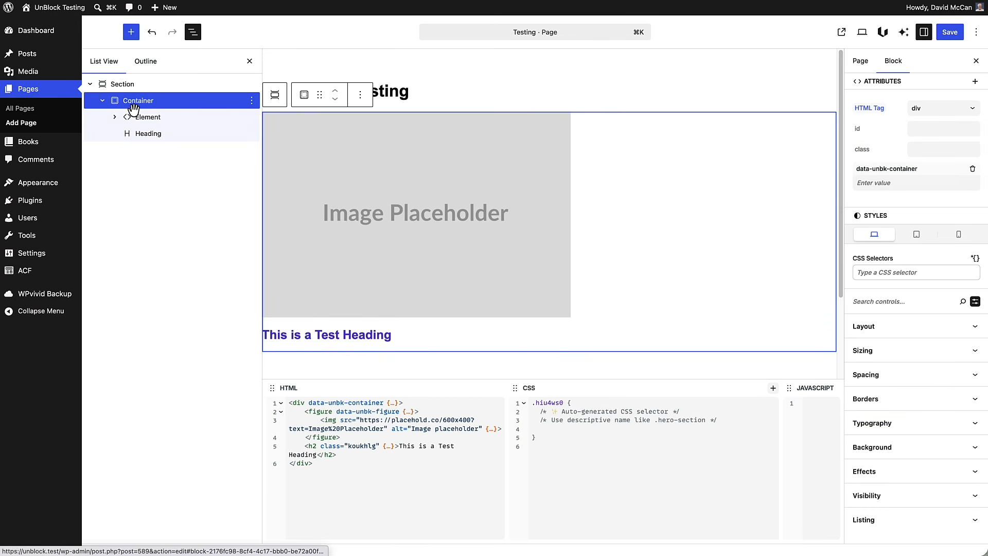
click(874, 330)
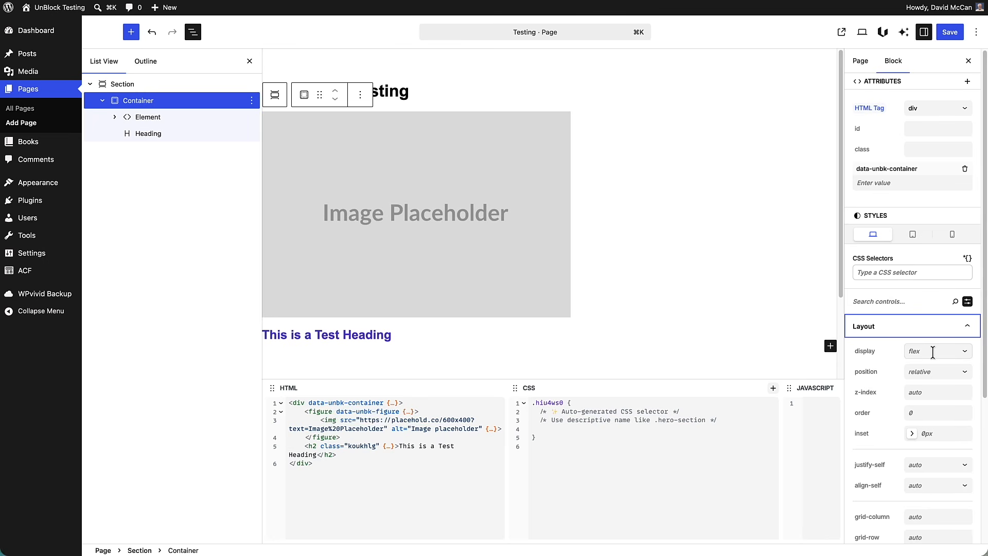
click(965, 353)
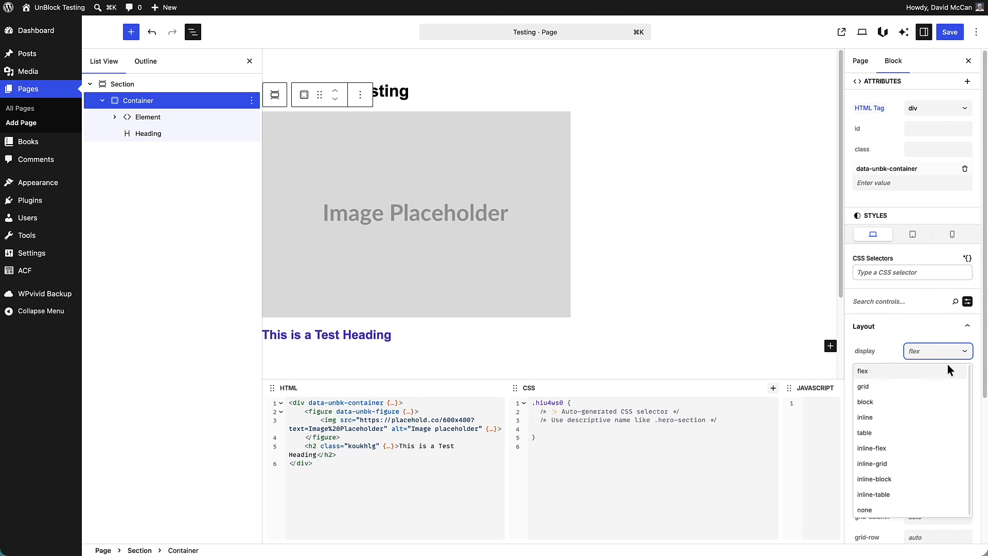
click(882, 371)
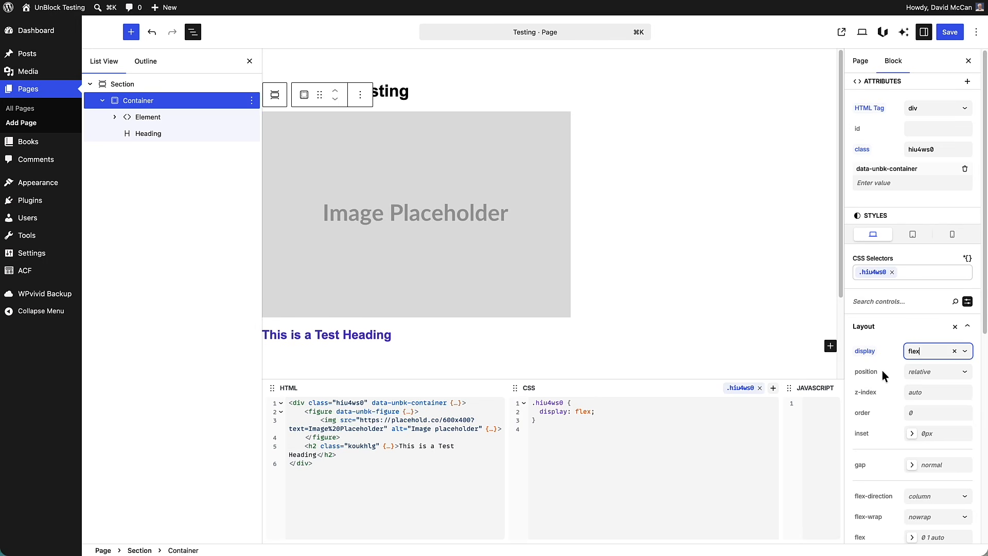
Set the Container's flex-direction to row so the image and heading sit side by side
scroll(882, 371, down, 5)
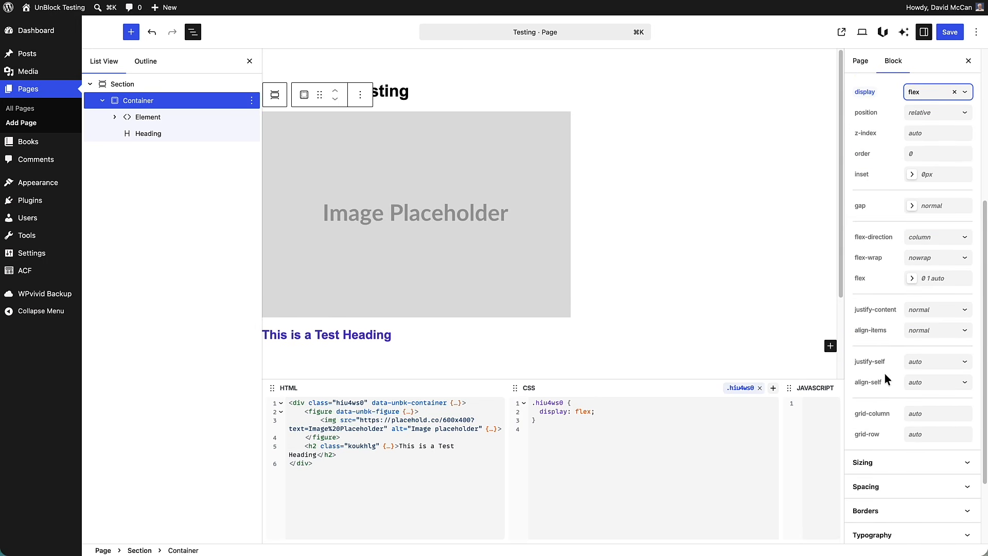
scroll(886, 379, up, 5)
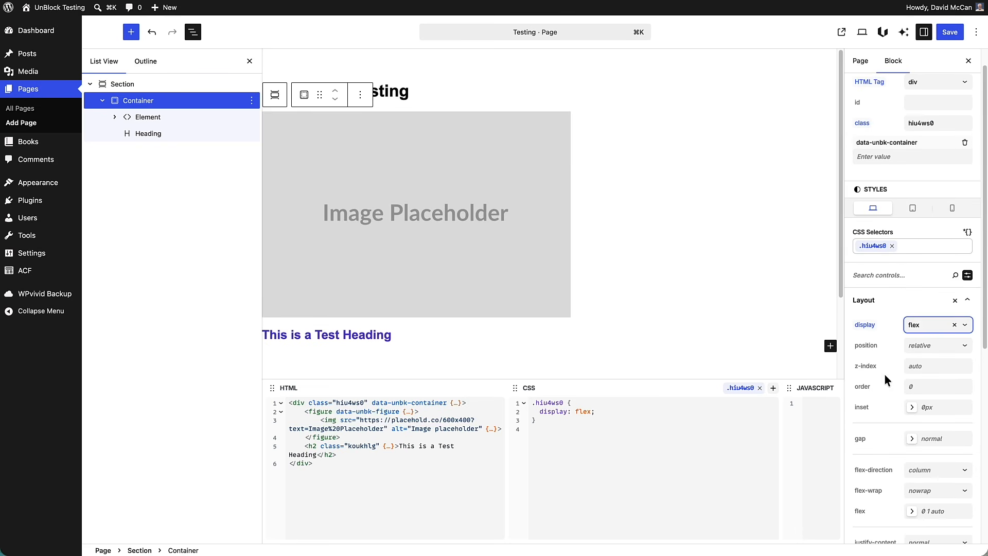
scroll(885, 379, down, 1)
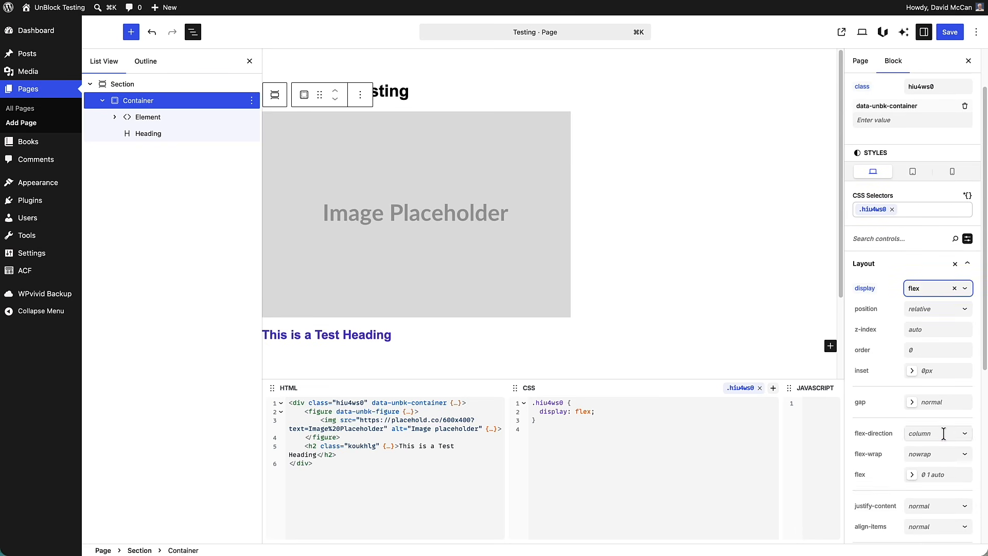
click(944, 433)
click(915, 453)
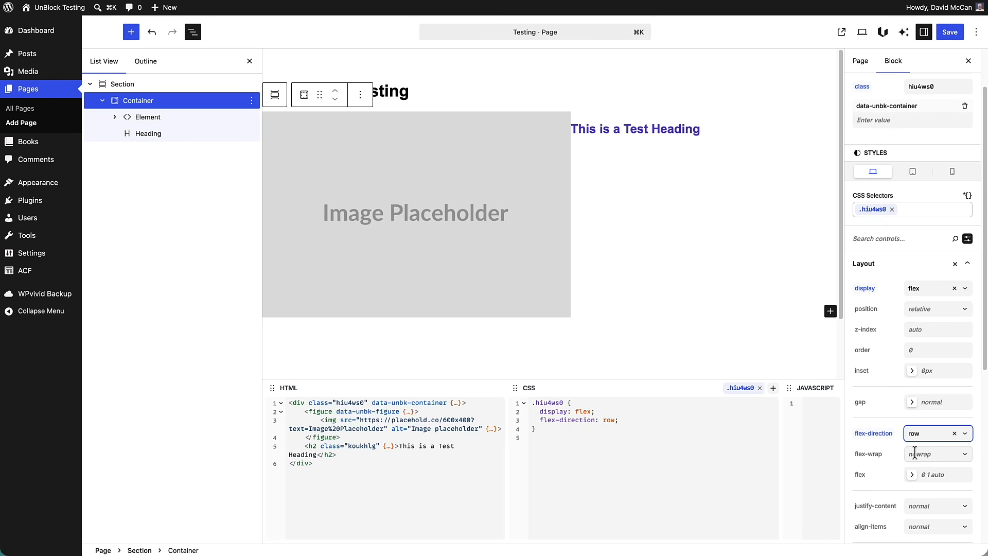
Switch the style controls from raw CSS property names to visual labels and set the Container's gap to 2rem
click(968, 239)
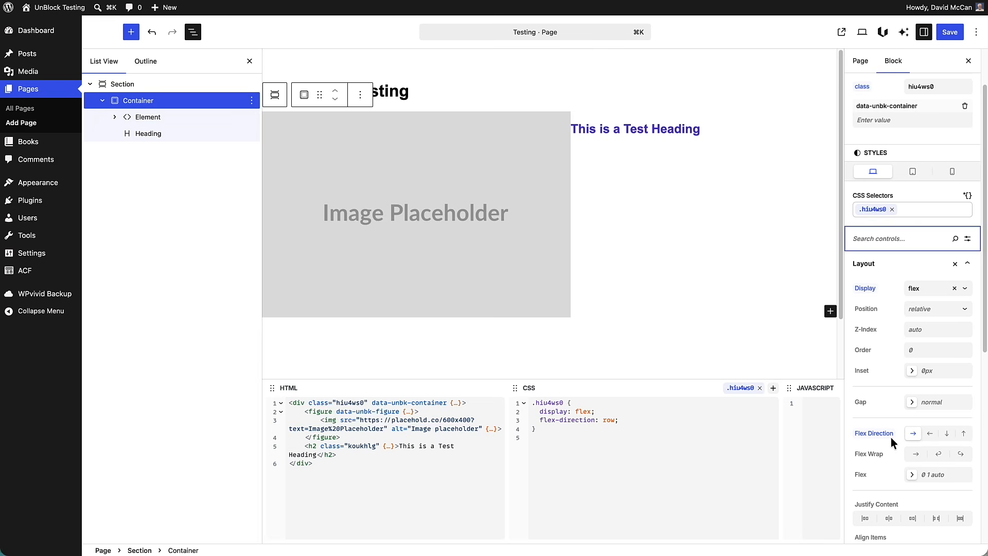
scroll(921, 412, down, 1)
click(934, 391)
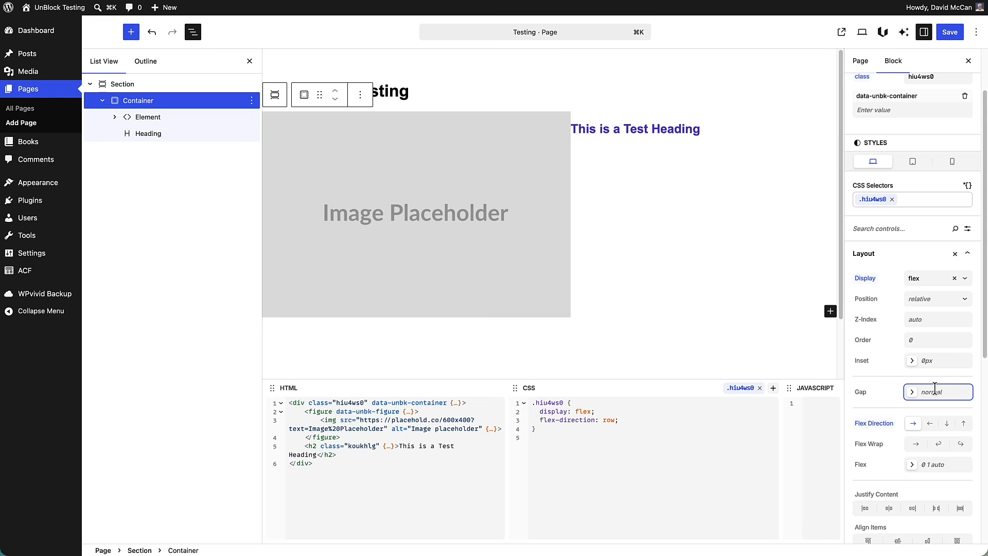
text(2)
text(rem)
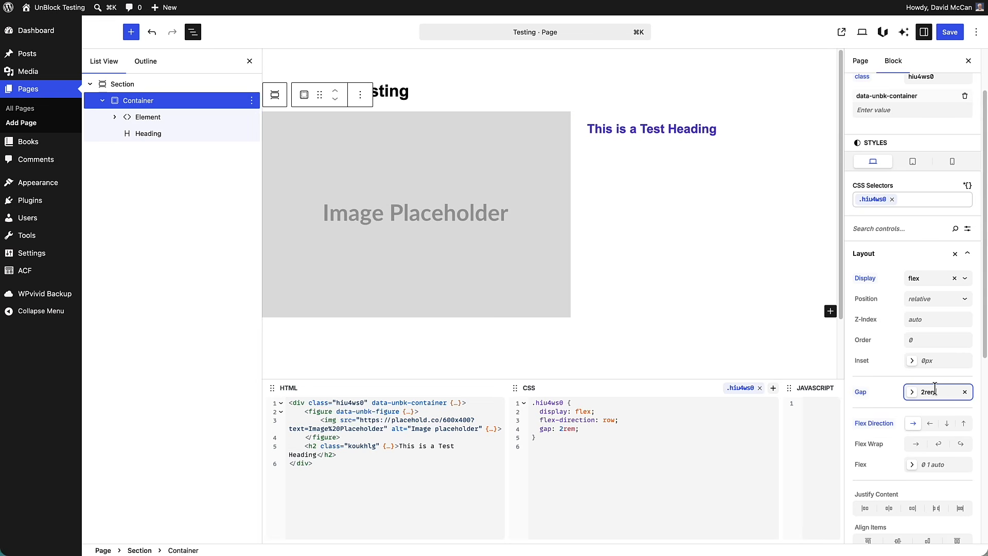
Open Unblock's CSS variables manager and add a new variable collection named Spacing
click(883, 33)
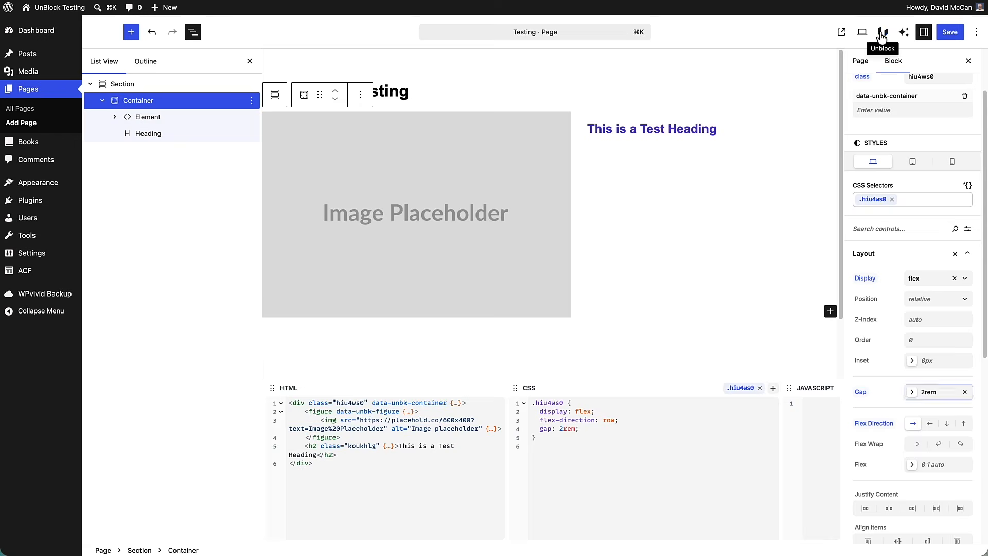
click(247, 101)
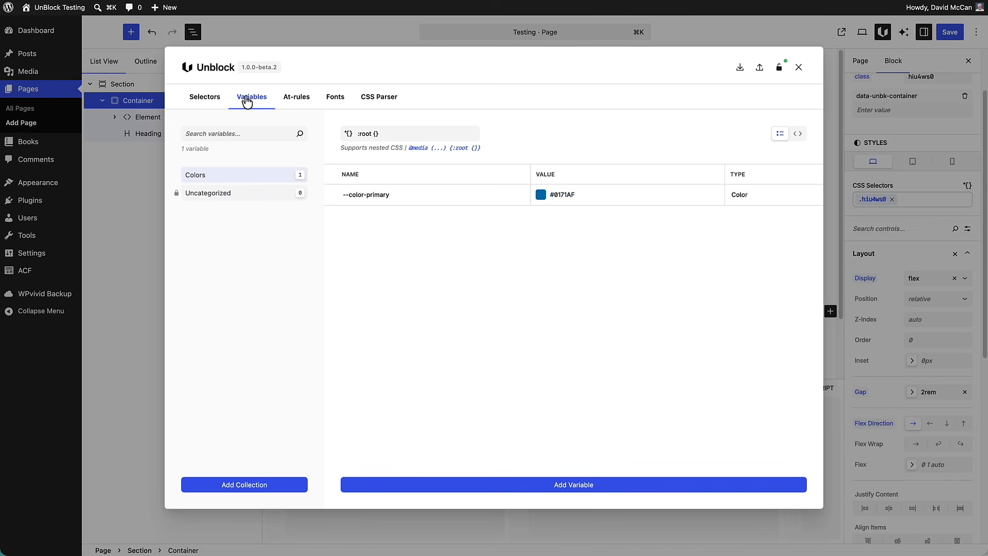
click(242, 487)
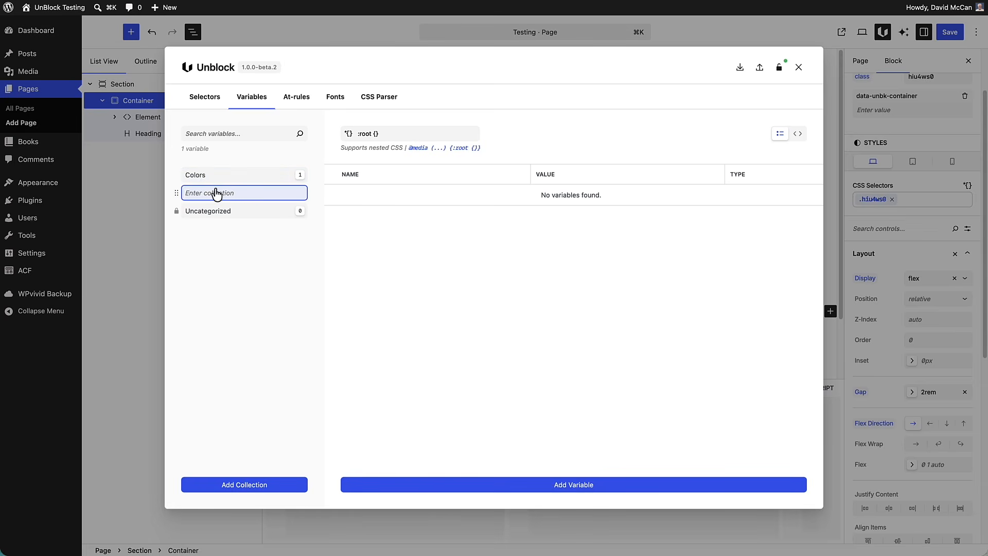
text(Sizing)
key(BackSpace)
key(BackSpace)
key(BackSpace)
text(pacing)
key(Escape)
click(221, 195)
double_click(222, 197)
key(BackSpace)
key(BackSpace)
key(BackSpace)
key(BackSpace)
key(BackSpace)
text(Spacing)
key(Return)
Try to add a variable named gap-medium with the value 2rem to the Spacing collection
click(566, 490)
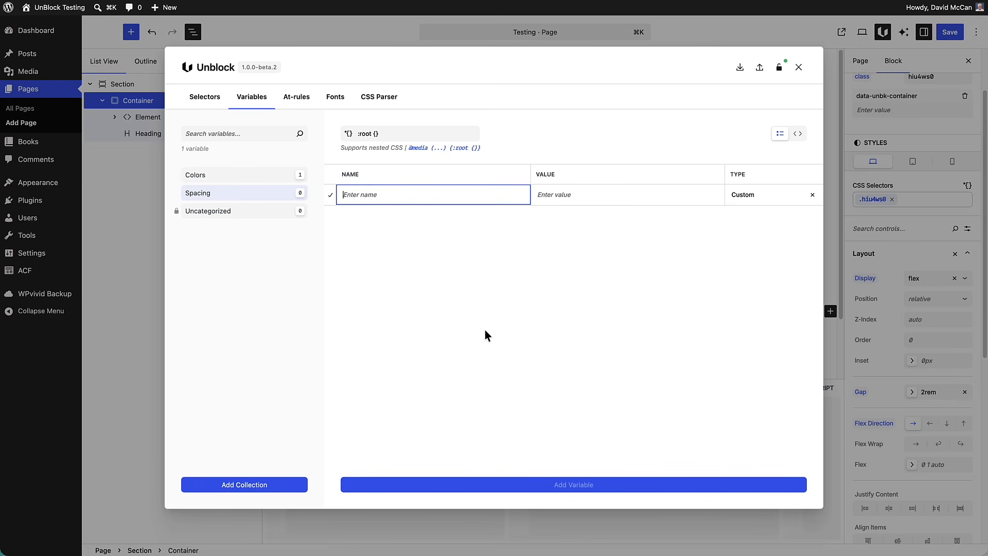
text(gap-medium)
click(570, 195)
text(2rem)
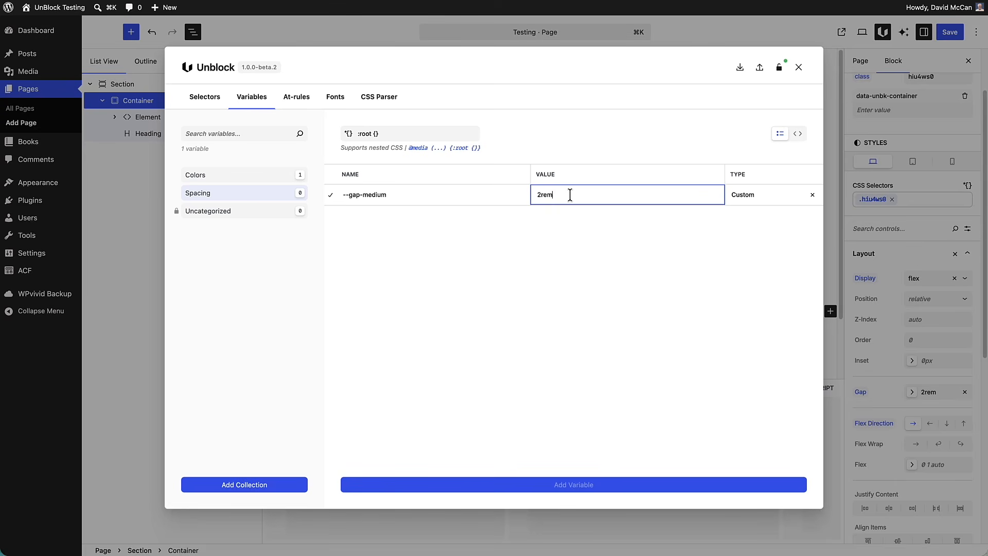
click(573, 243)
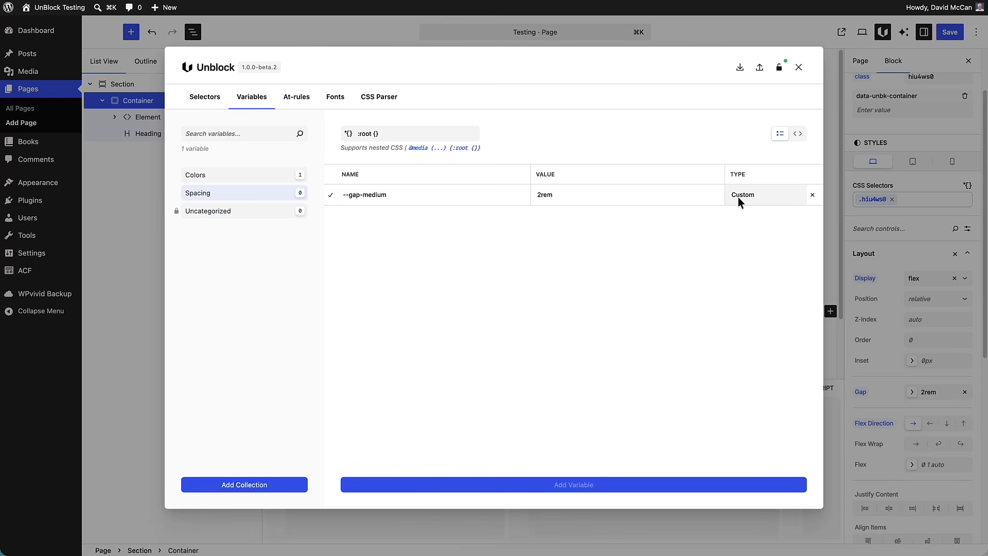
Examine the type options for the --color-primary variable in the Colors collection and return to the Spacing collection
click(207, 176)
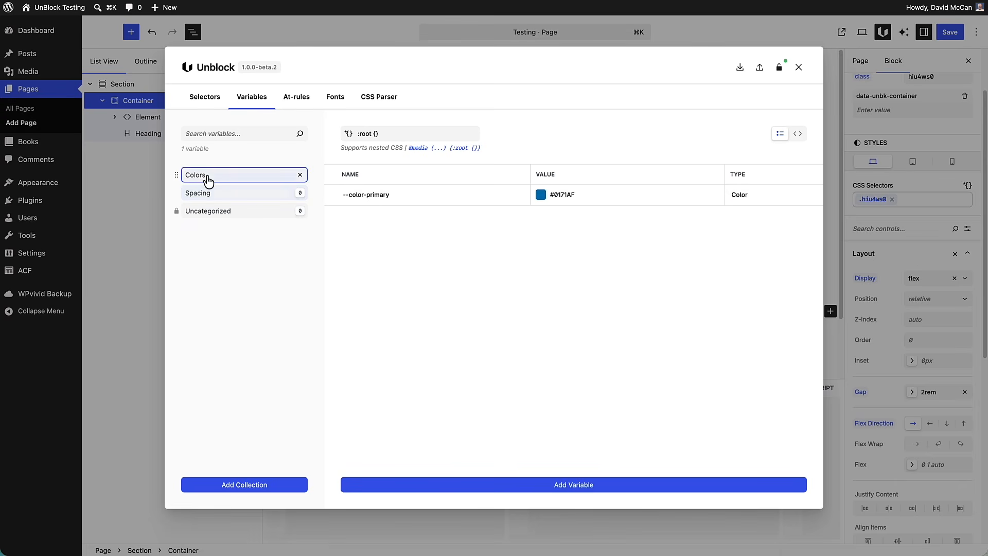
click(753, 196)
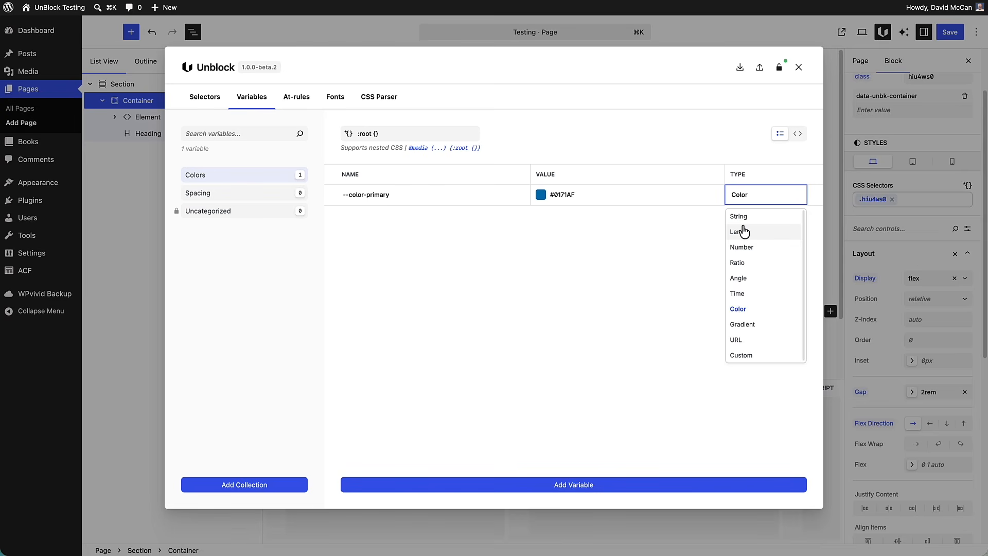
click(206, 195)
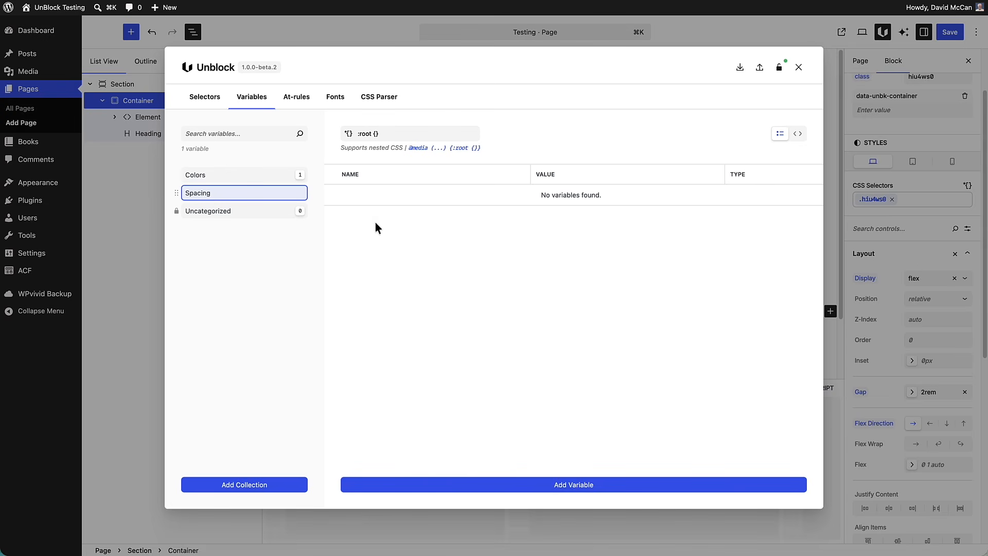
Create and save a --gap-medium variable with the value 2rem in the Spacing collection, and close the variables manager
click(561, 491)
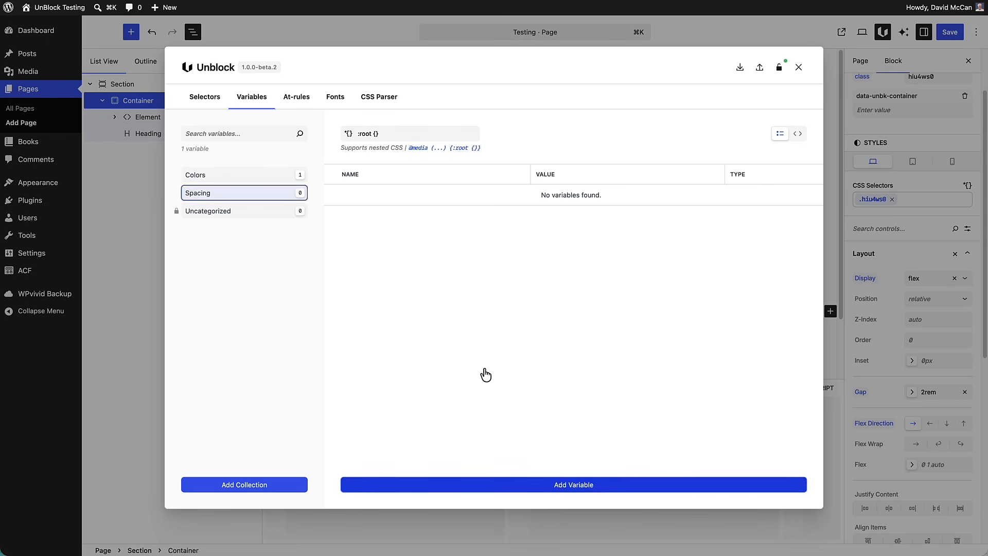
text(gap-)
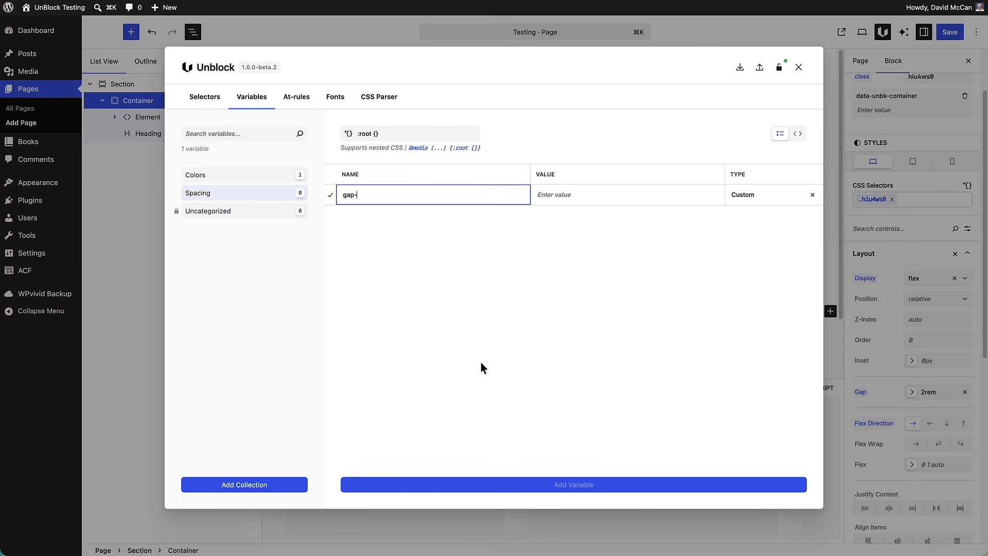
text(medium)
click(567, 194)
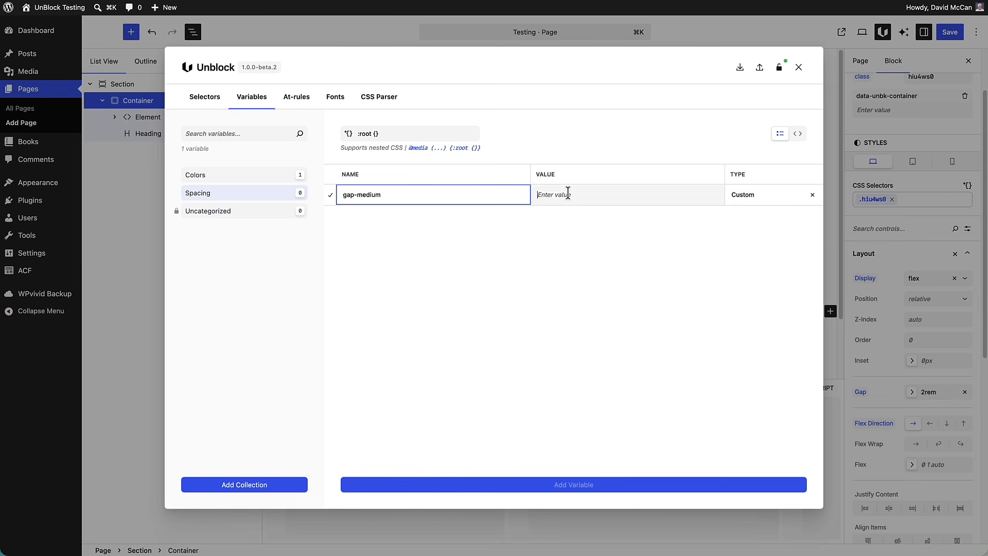
text(2rem)
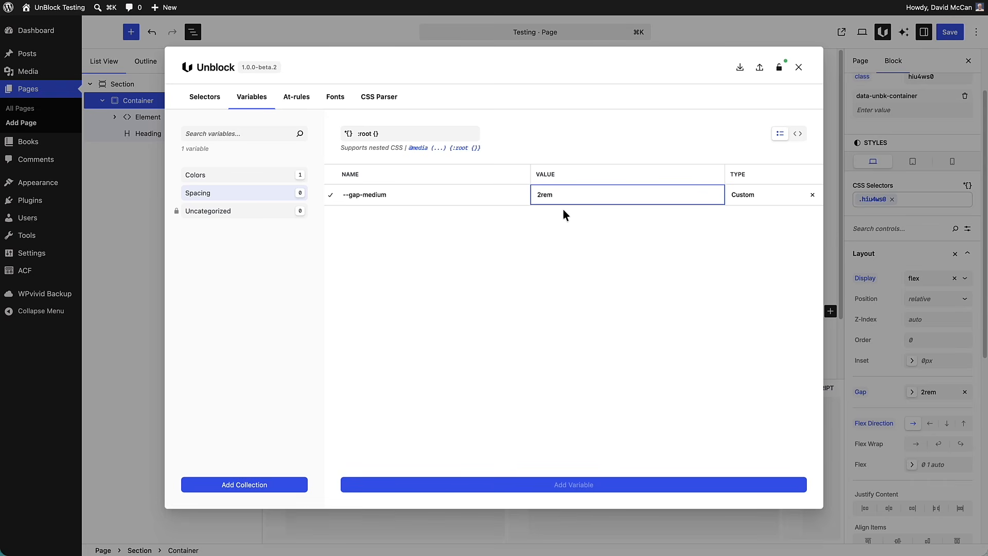
click(564, 209)
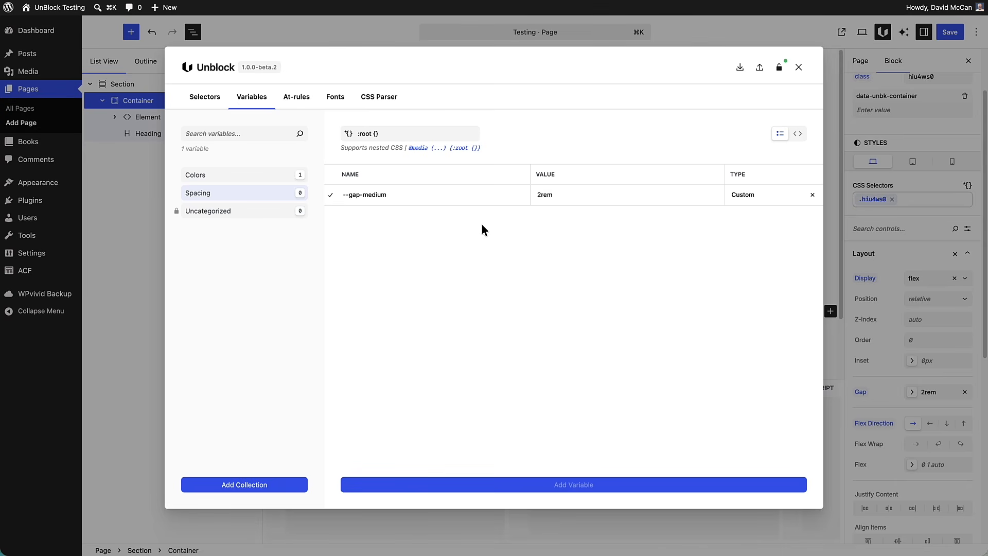
click(332, 198)
click(799, 69)
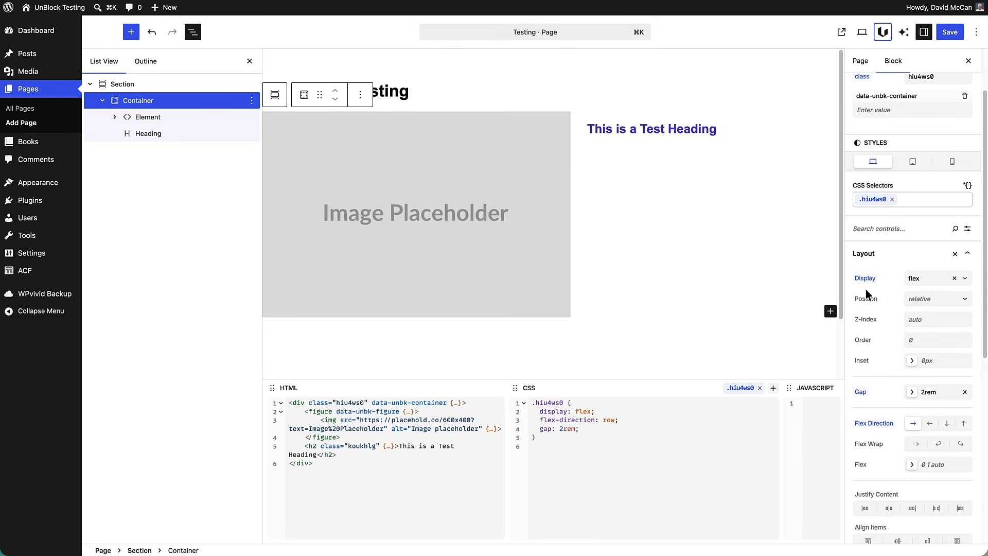
Replace the container's gap value with the --gap-medium variable from the Spacing collection
click(967, 393)
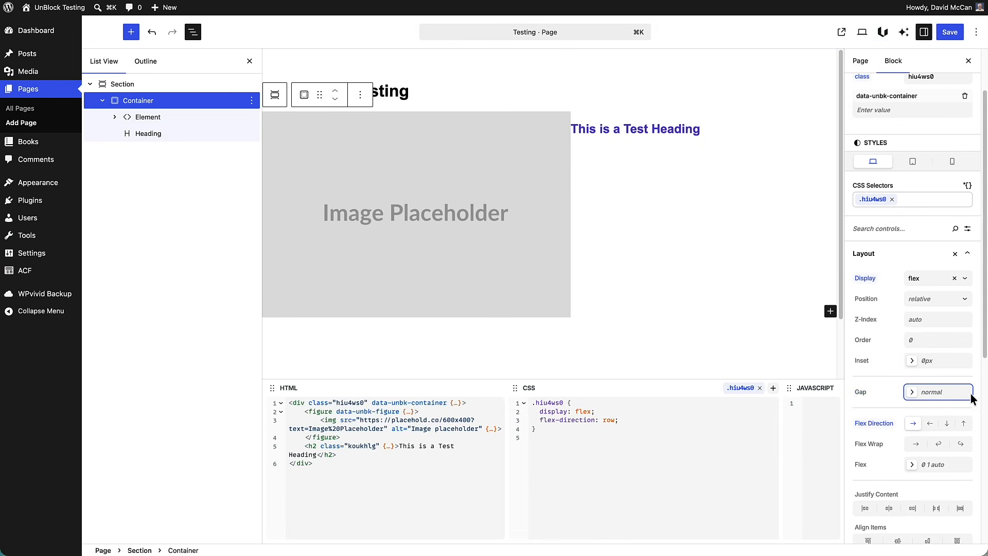
right_click(930, 392)
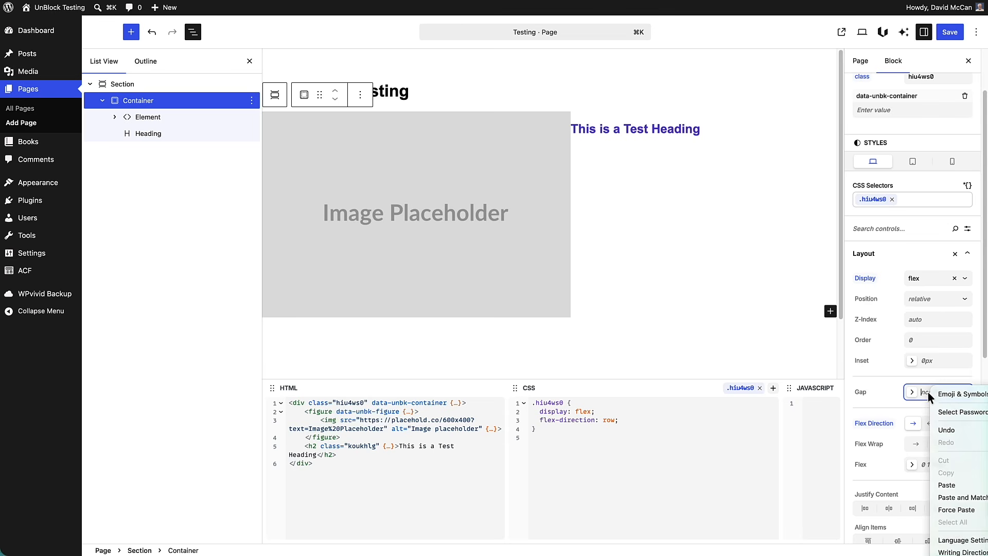
click(924, 392)
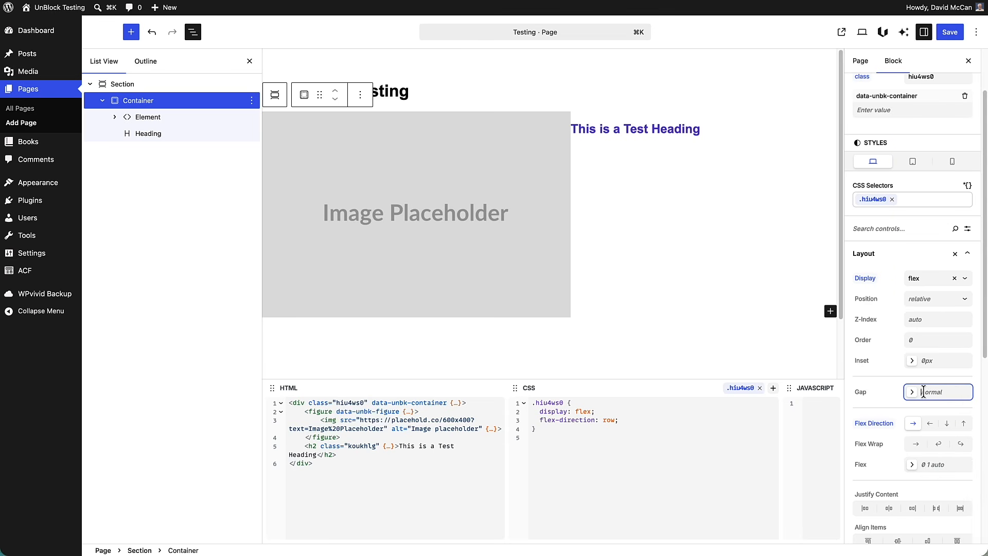
text(--gap)
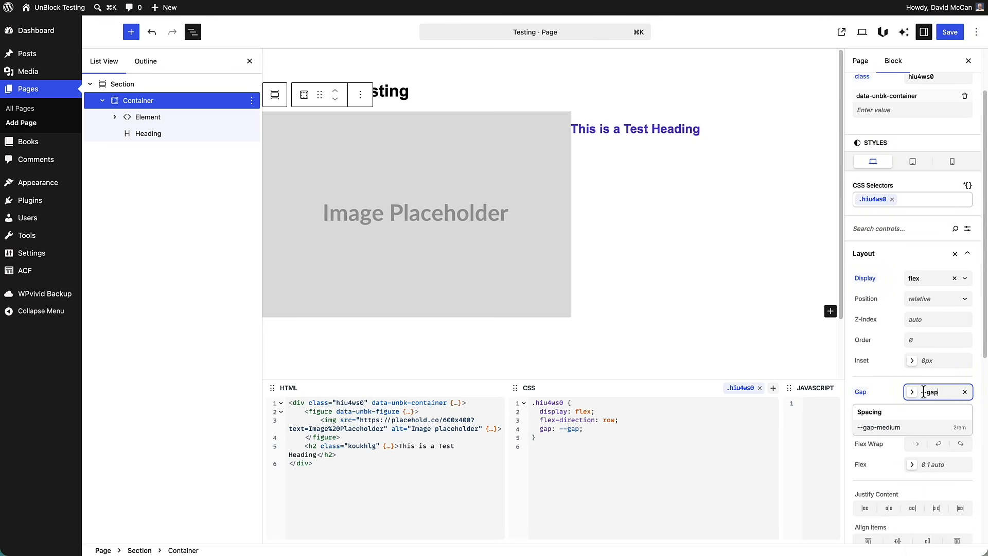
click(889, 428)
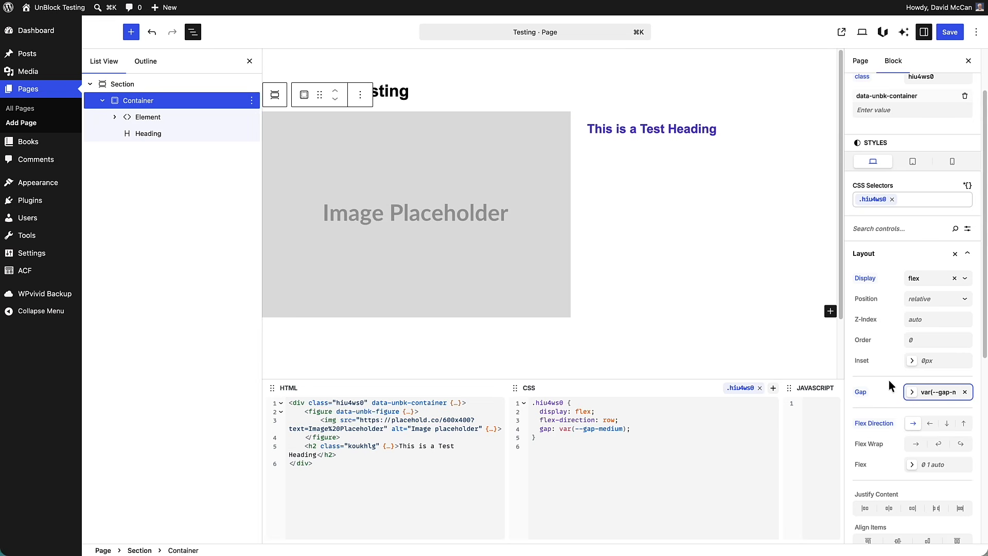
Add an Unblock Div block after the heading in the container and nest the heading inside it
click(156, 138)
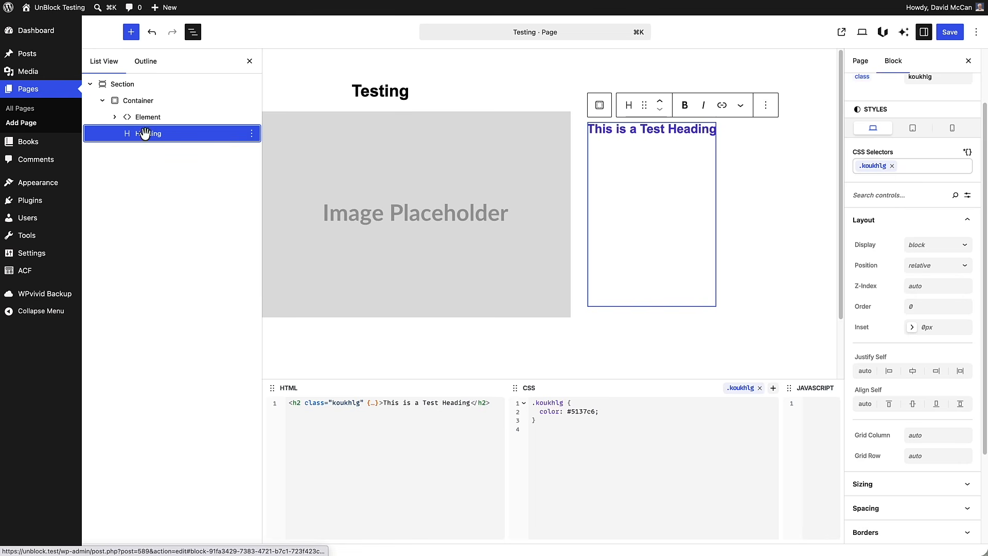
click(131, 32)
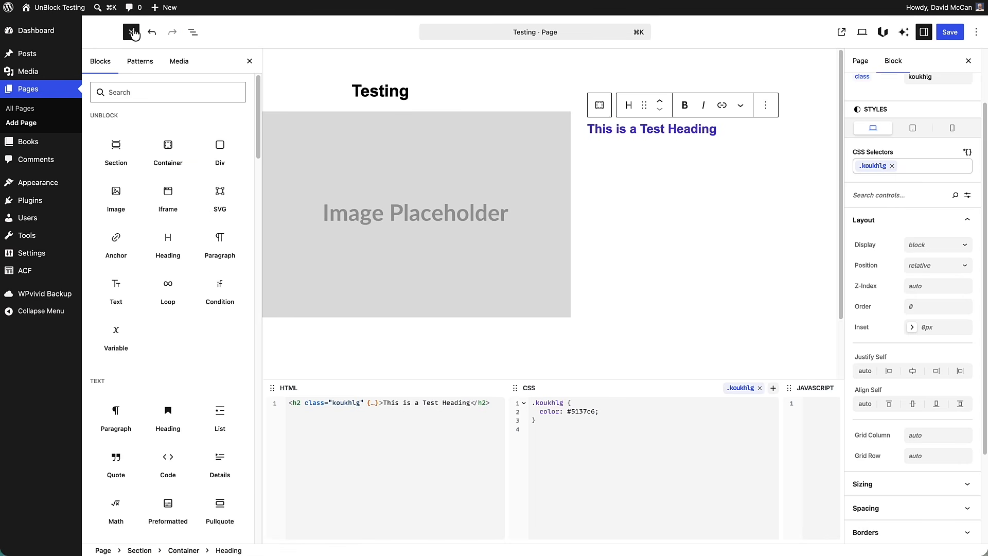
click(221, 149)
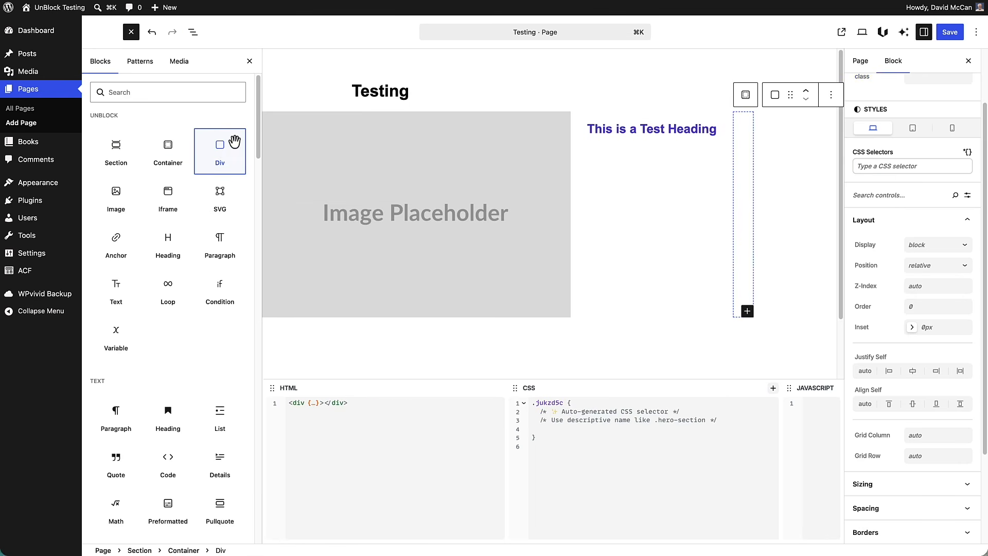
click(194, 32)
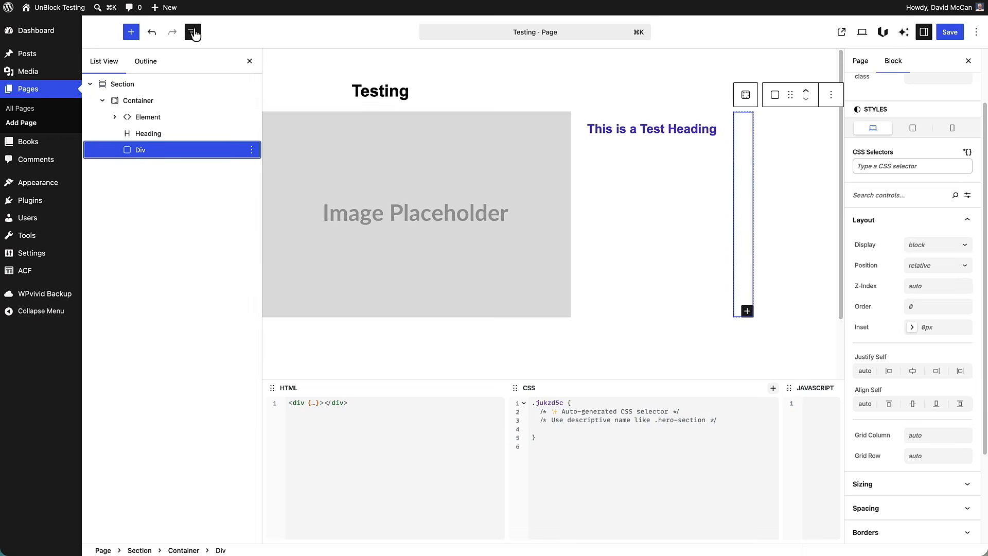
drag(135, 134, 161, 140)
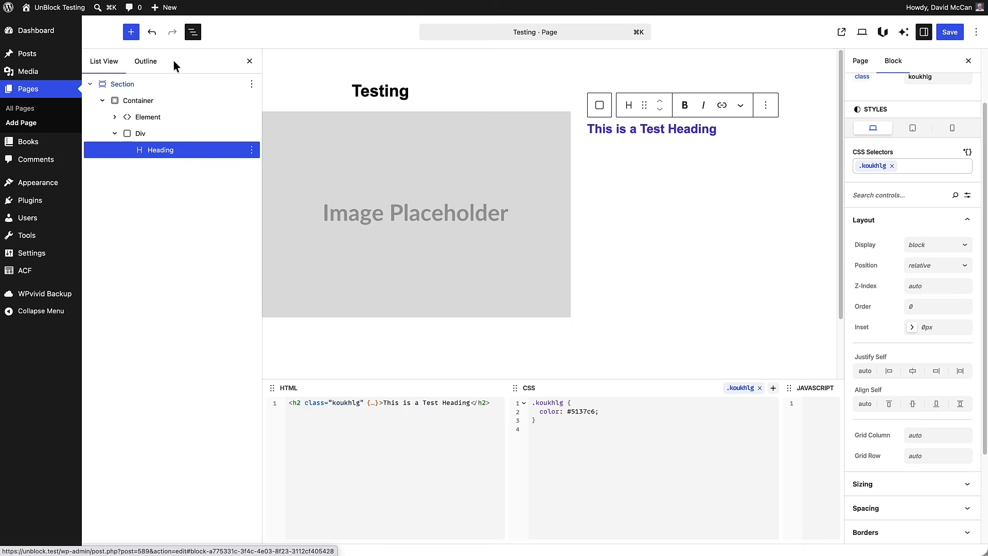
Add an Unblock Paragraph below the heading in the Div containing {{ page.title }} followed by a line break
click(131, 32)
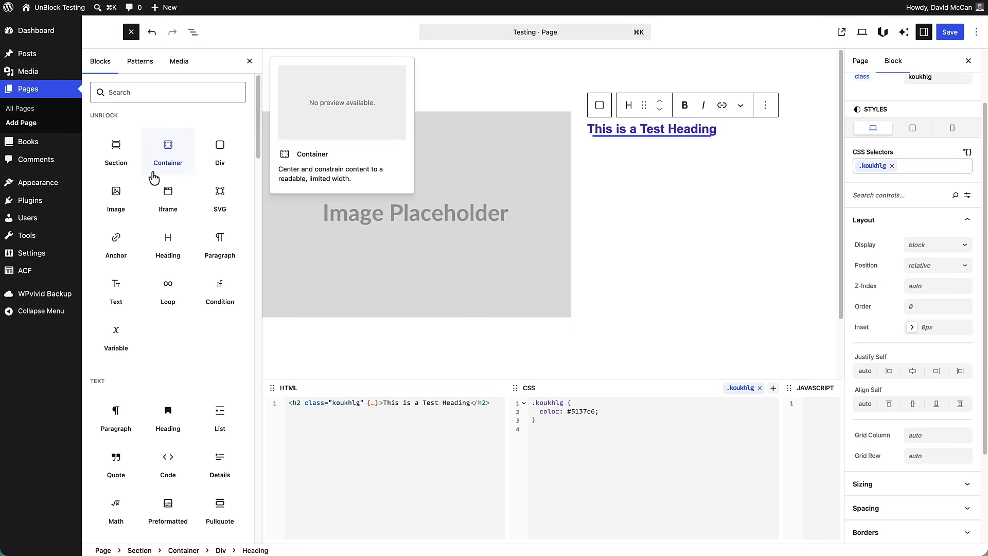
click(226, 247)
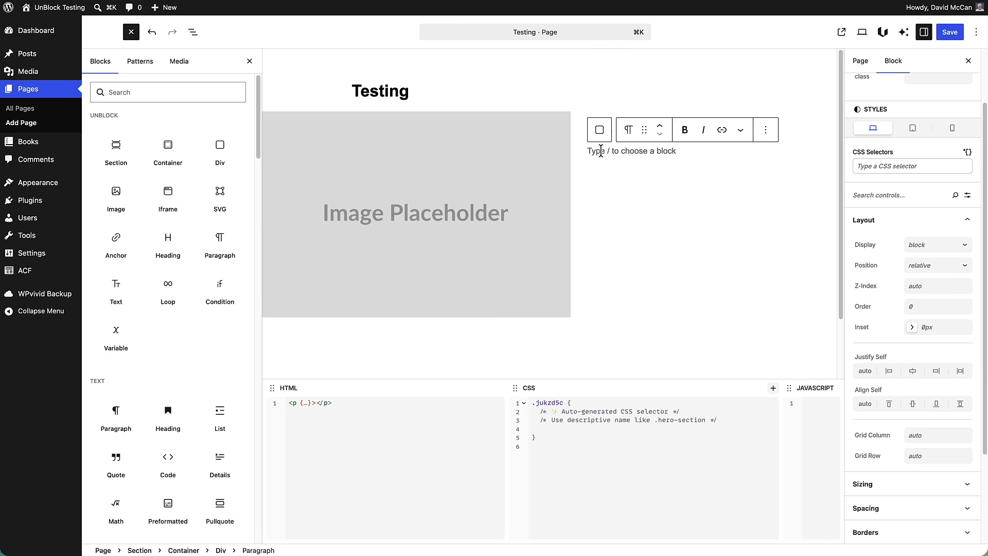
text({{ page.ti)
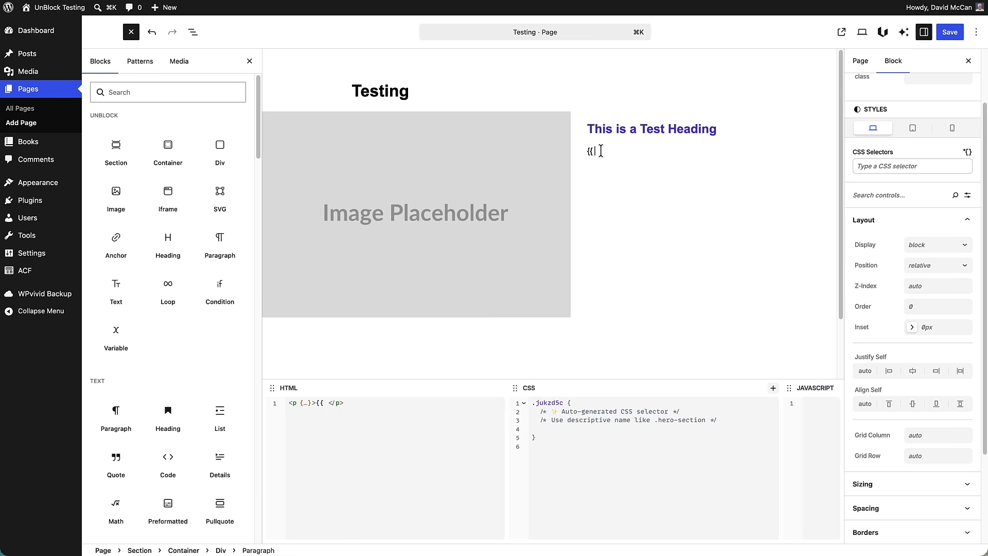
text(tle }})
key(shift+Return)
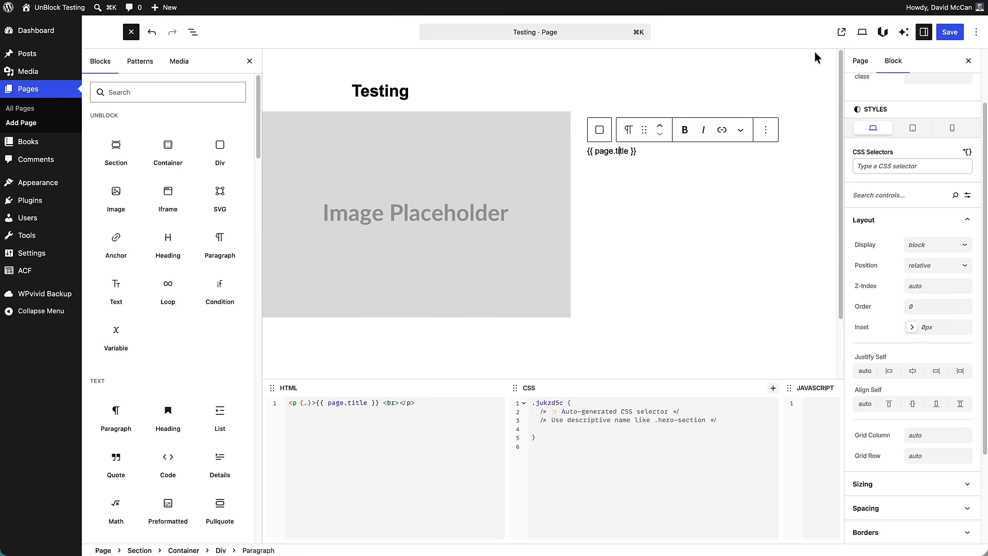
Save the Testing page with the CSS settings, view it on the front end and return to the editor
click(954, 43)
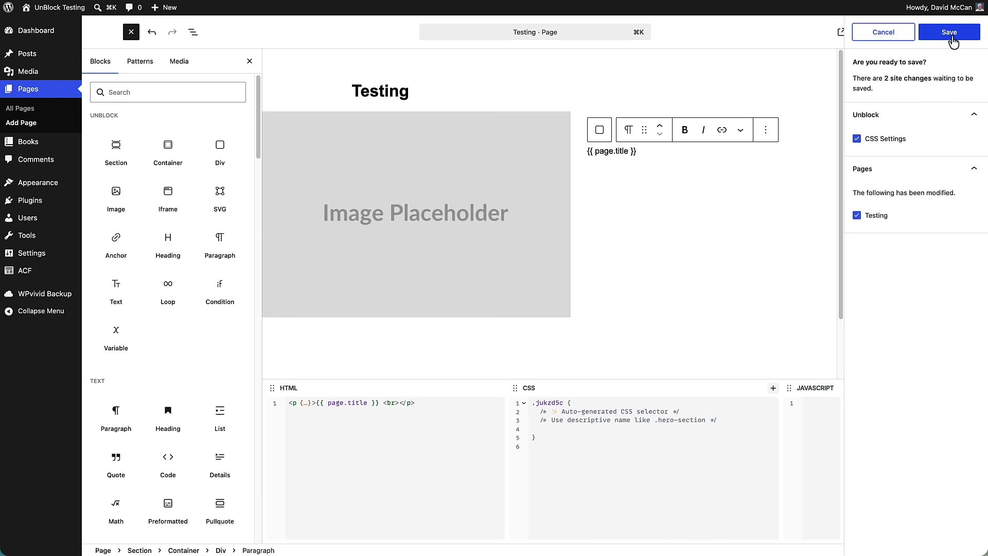
click(954, 41)
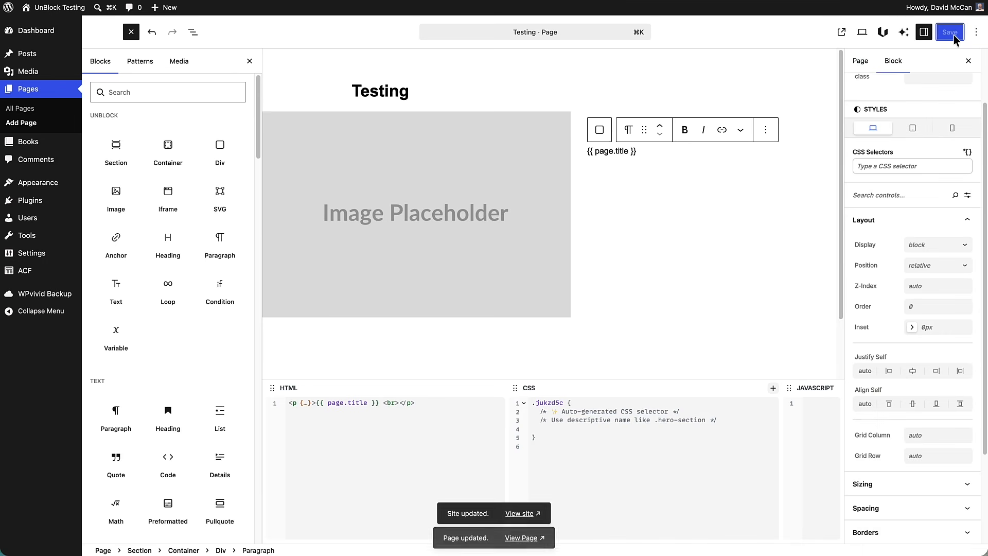
click(840, 32)
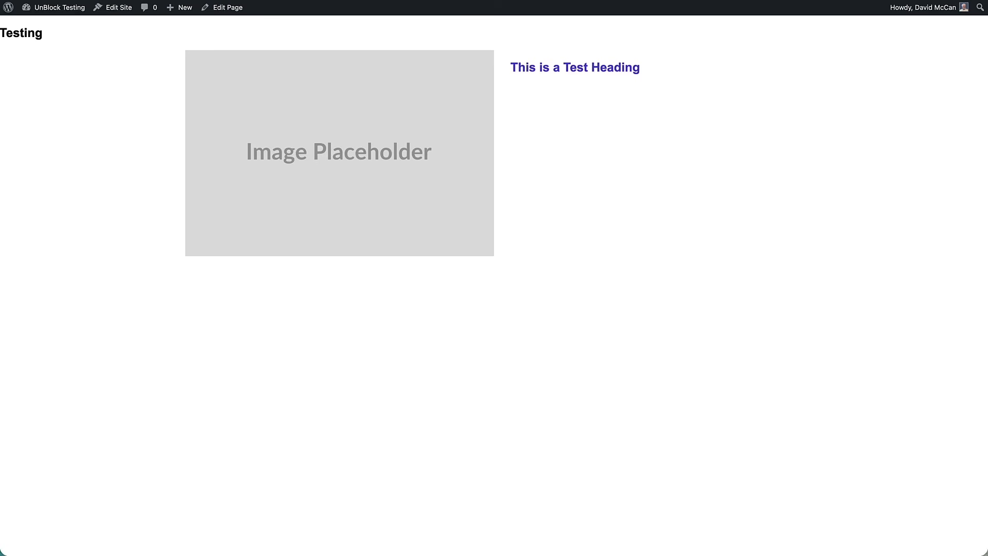
key(ctrl+shift+Tab)
Change the paragraph's dynamic expression to {{ post.title }} with an extra line break, and save the page to check its front-end output
click(612, 150)
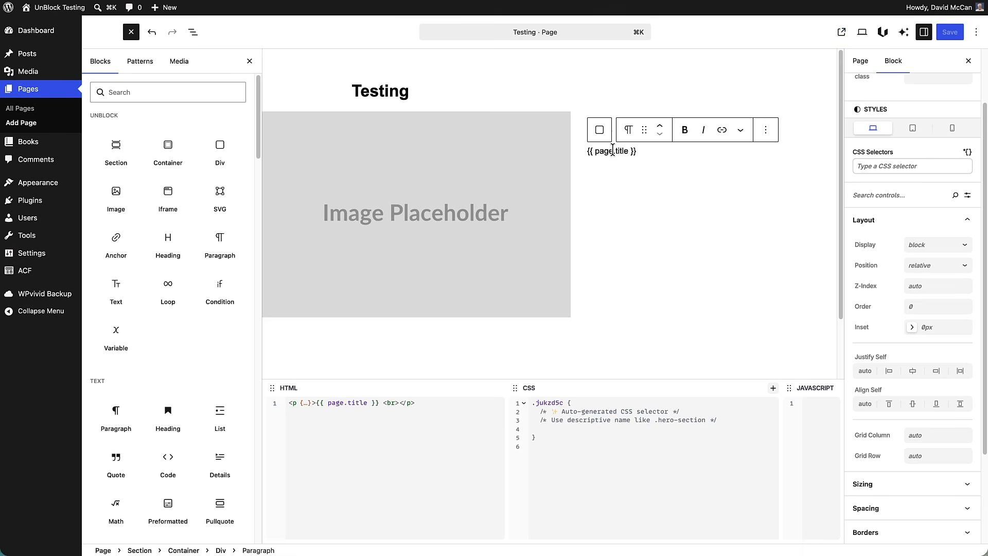
key(BackSpace)
key(BackSpace)
key(BackSpace)
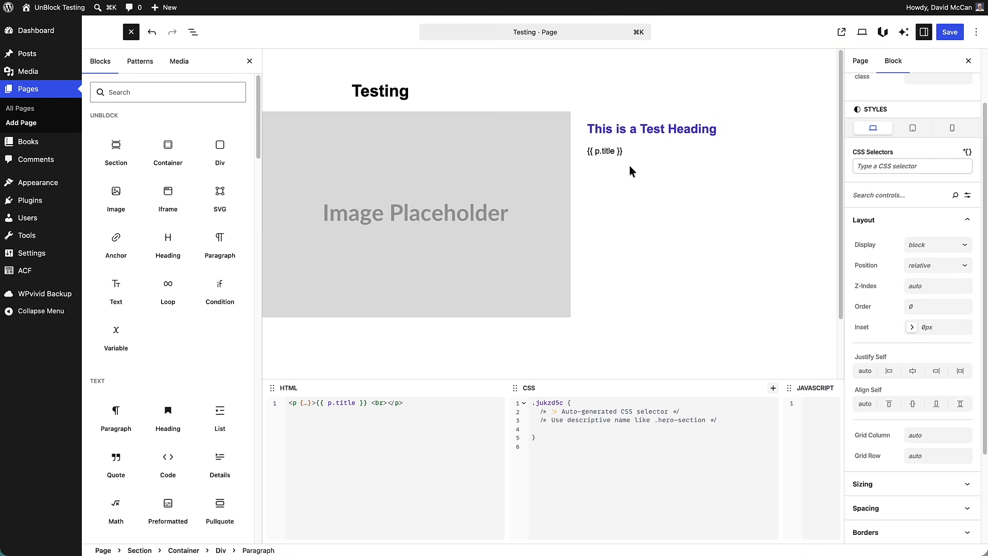
text(ost)
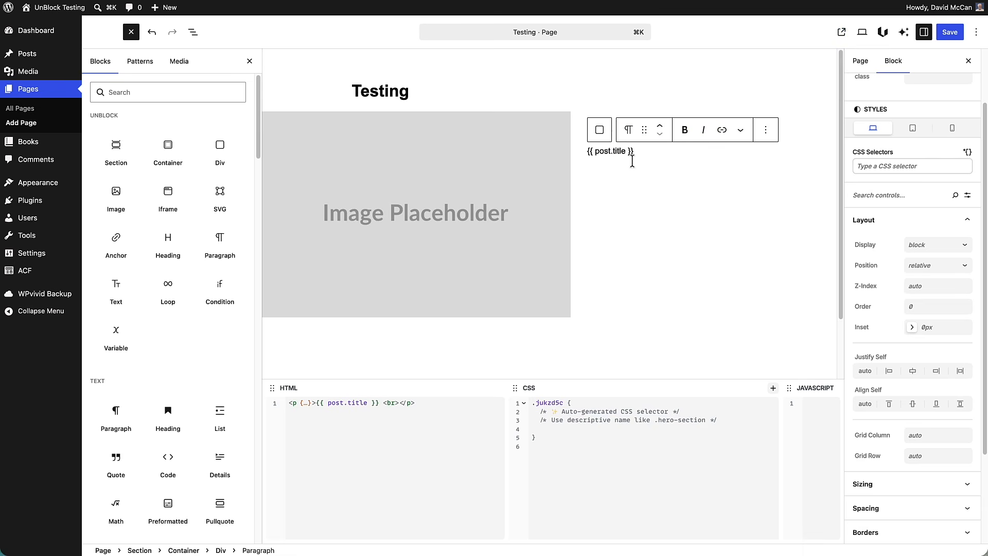
key(shift+Return)
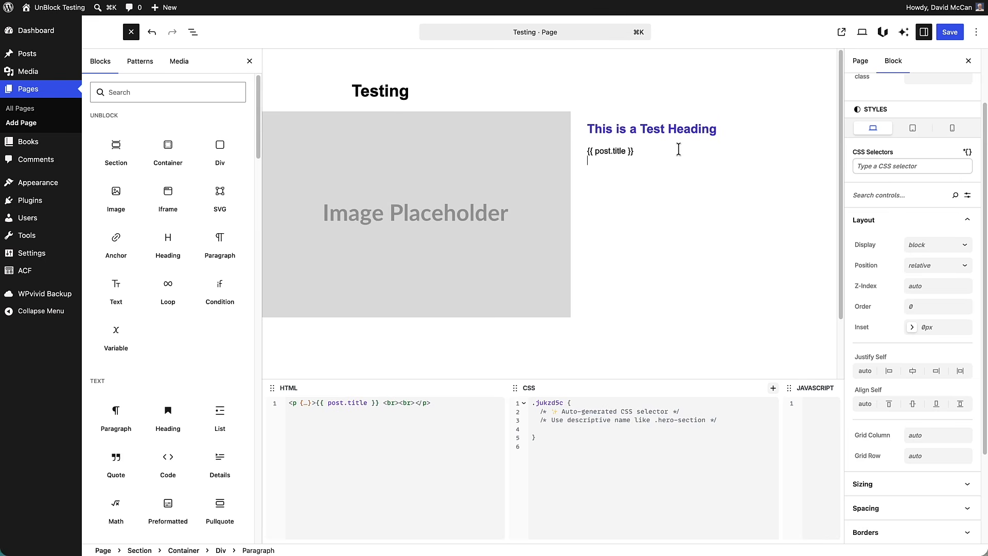
click(949, 33)
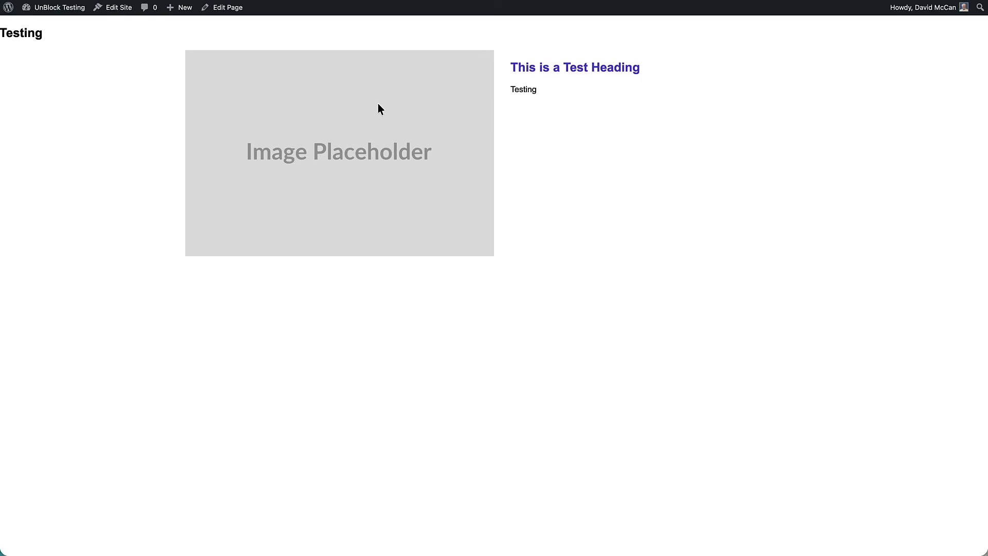
click(129, 8)
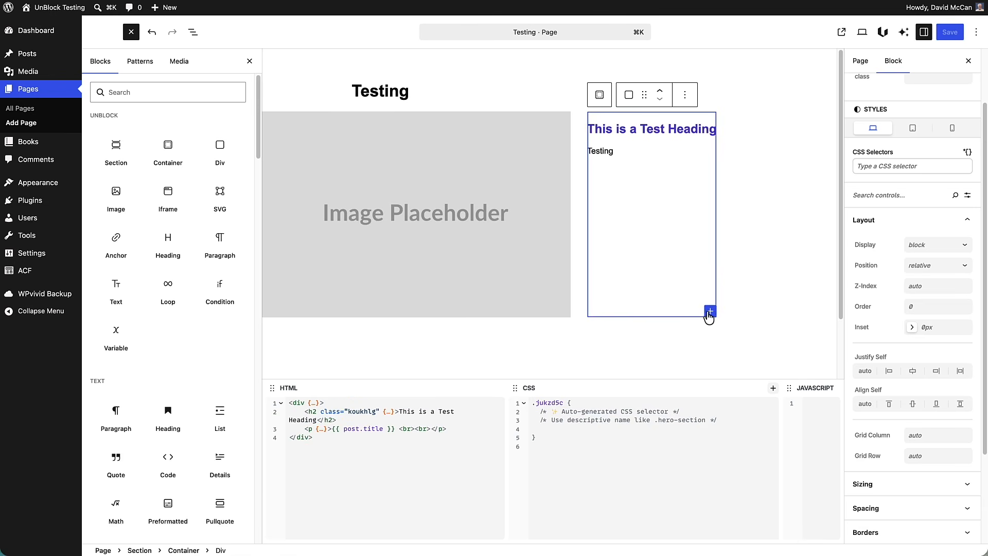
Insert a core Image block at the end of the Div using the desk photo with tablet and keyboard from the media library
click(710, 311)
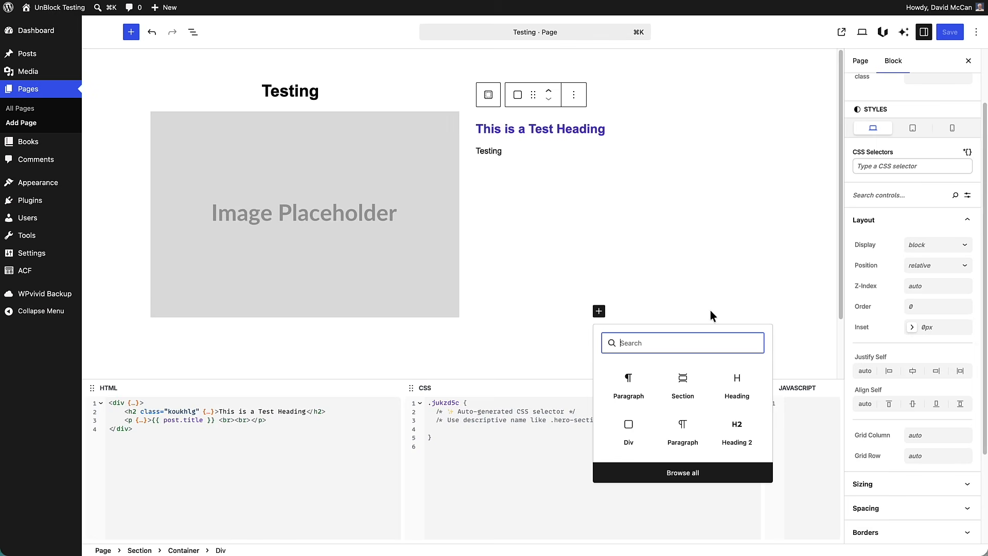
text(image)
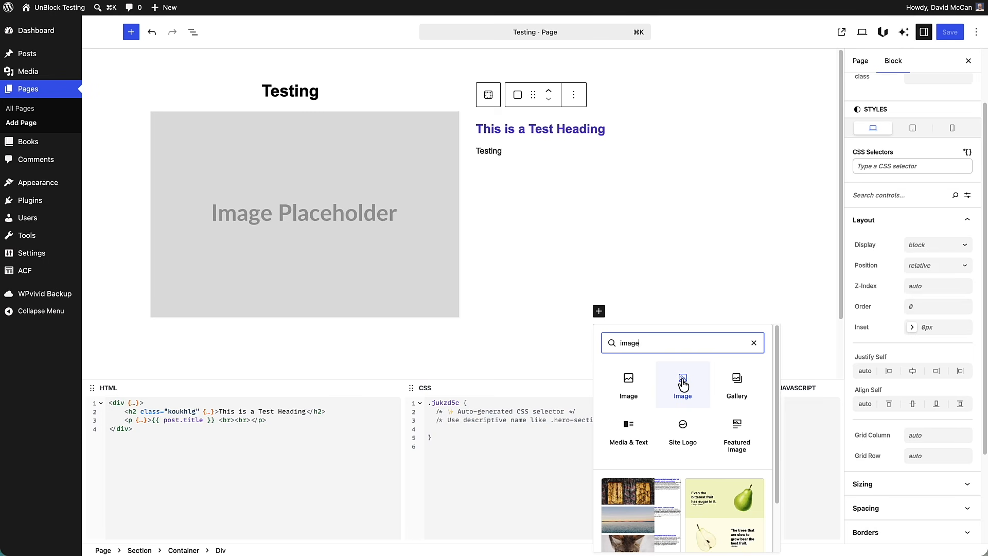
click(628, 386)
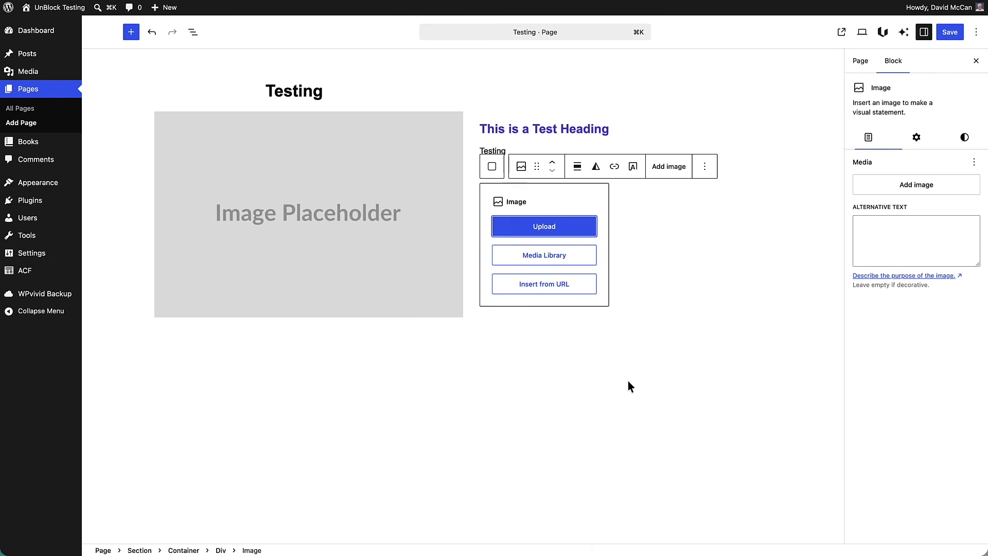
click(546, 256)
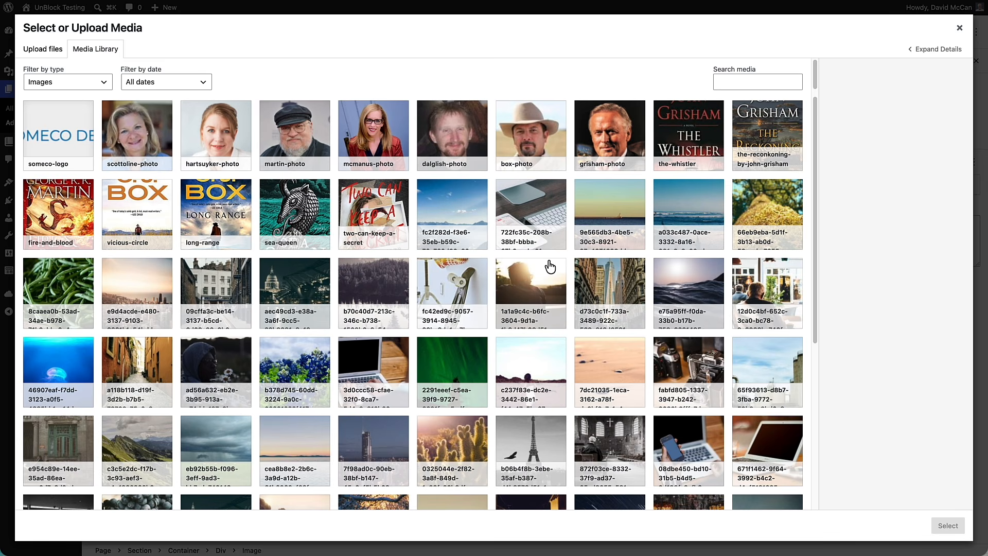
click(540, 223)
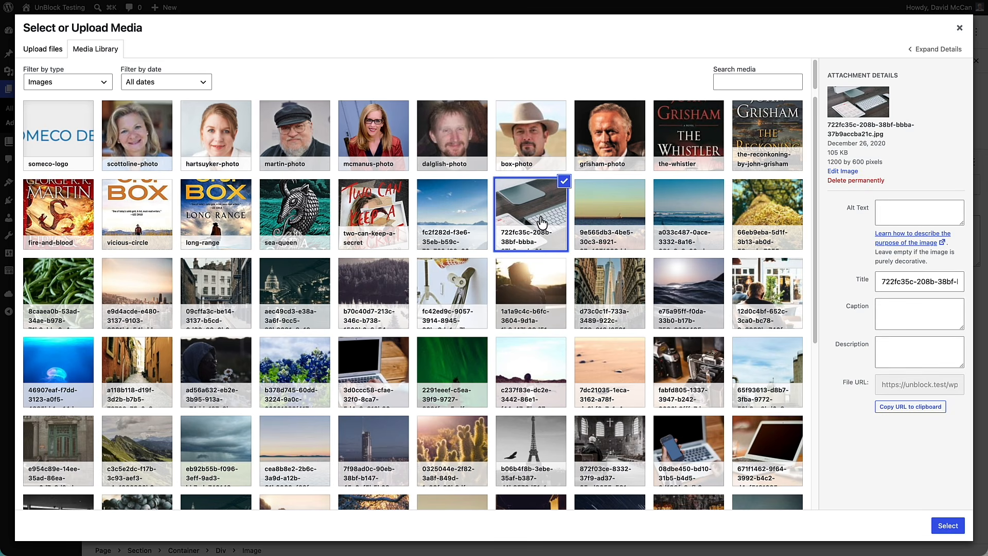
click(947, 526)
Insert an Unblock Image block below the section at the end of the page
click(706, 404)
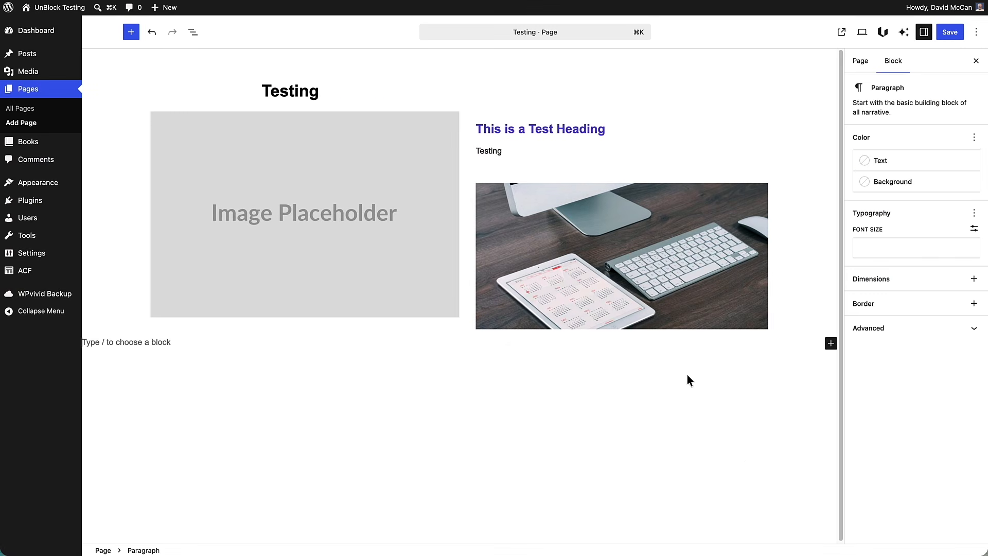
click(830, 348)
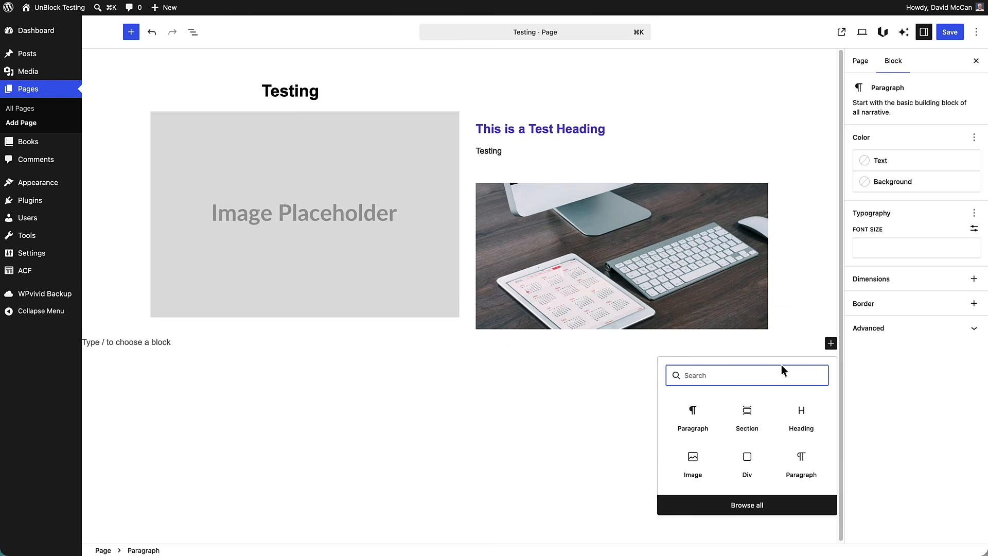
text(image)
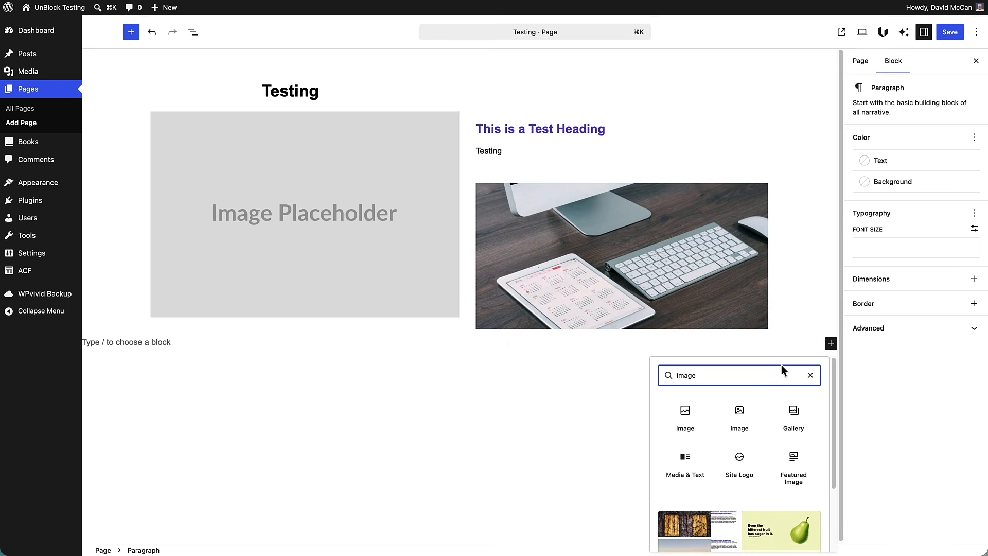
click(740, 414)
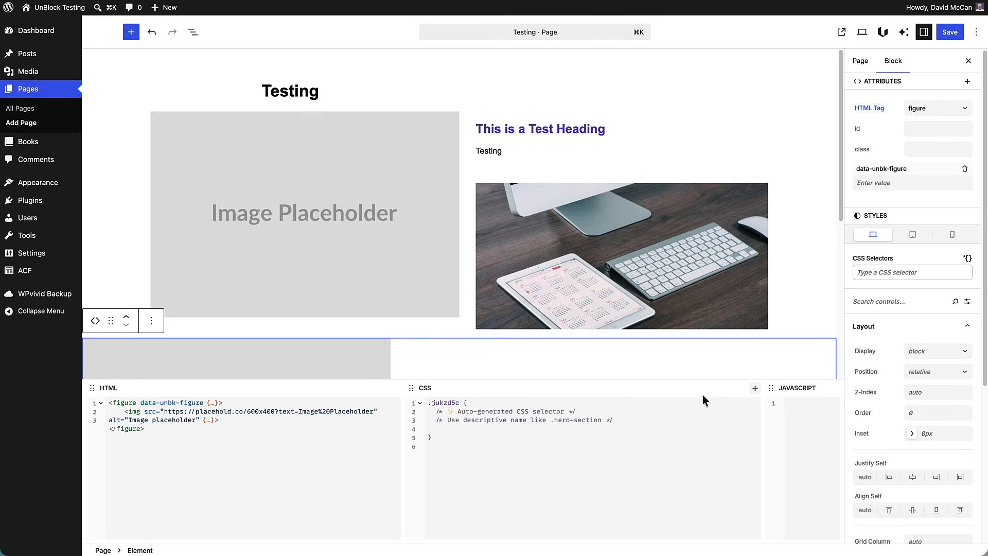
Replace the placeholder in the Unblock Image block below the section with the open laptop photo from the media library
click(302, 363)
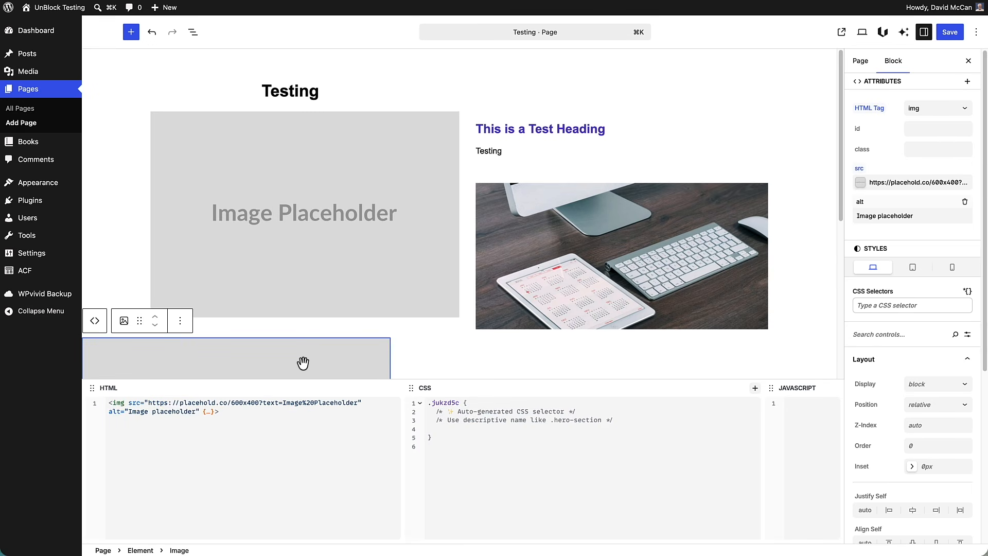
scroll(571, 320, down, 5)
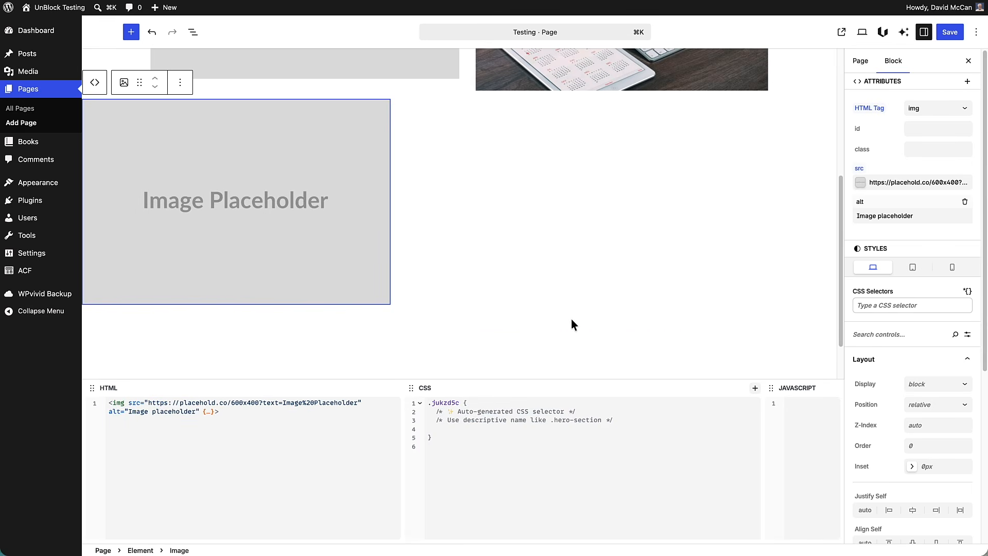
scroll(571, 319, up, 3)
scroll(571, 319, down, 1)
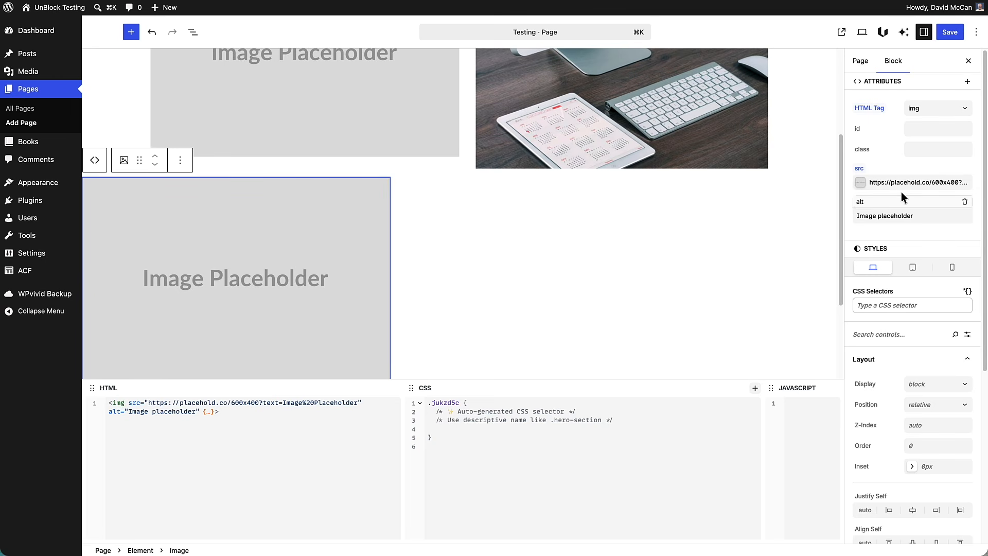
click(860, 182)
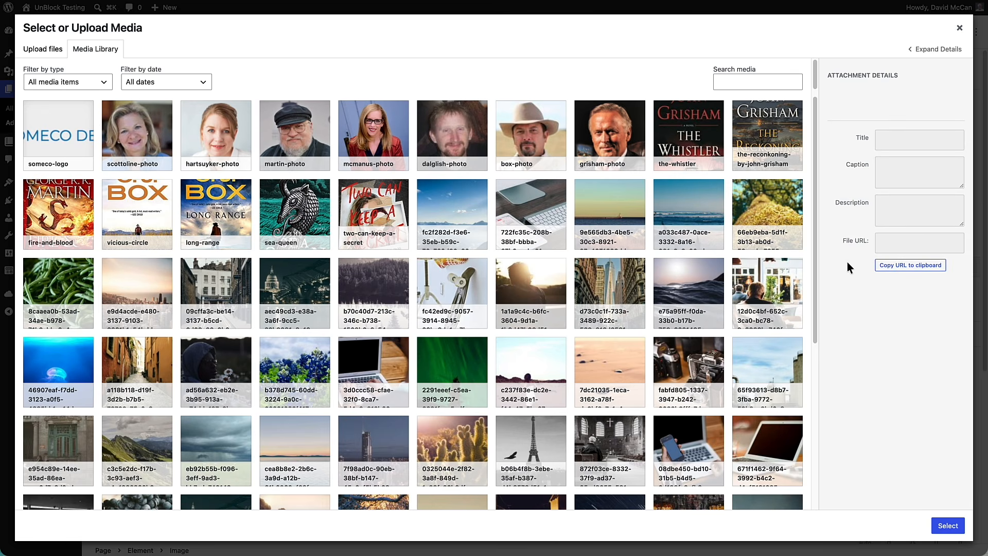
click(767, 448)
click(948, 526)
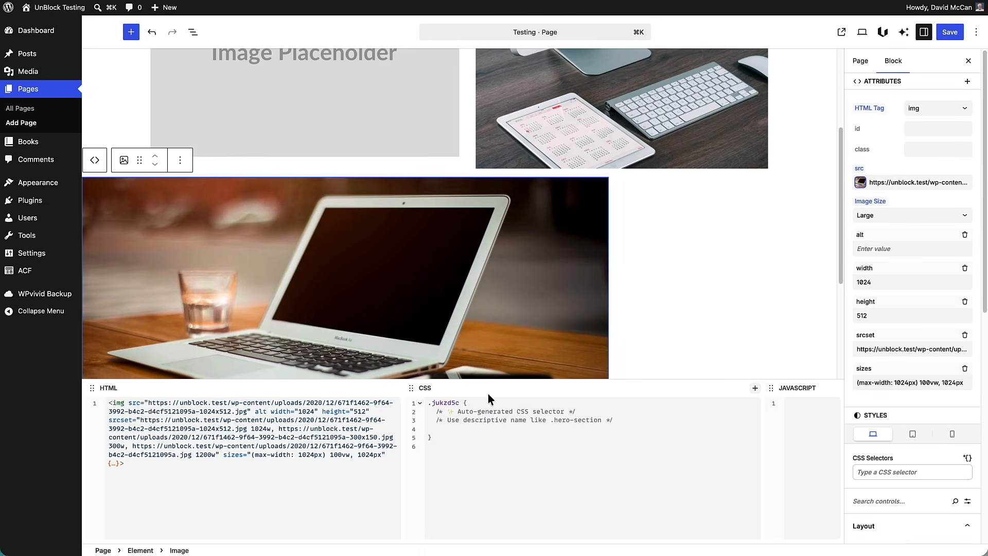
Compare the settings and markup of the core desk image with those of the Unblock laptop image
click(548, 114)
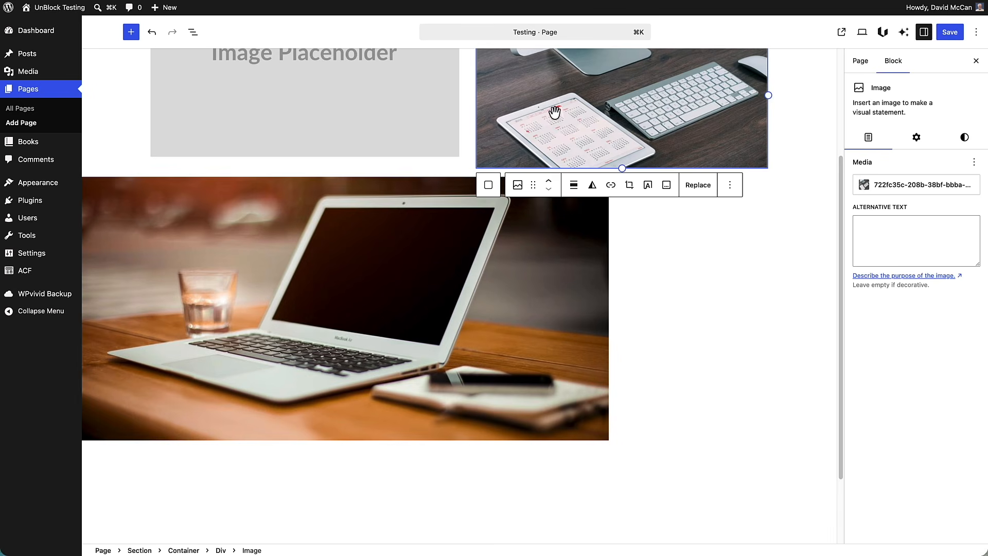
scroll(548, 113, up, 3)
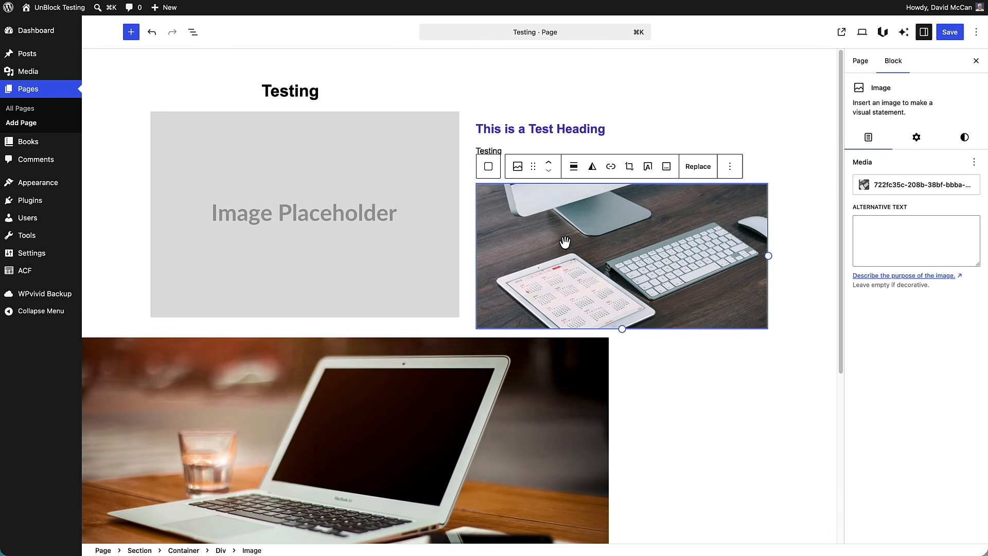
scroll(565, 241, down, 3)
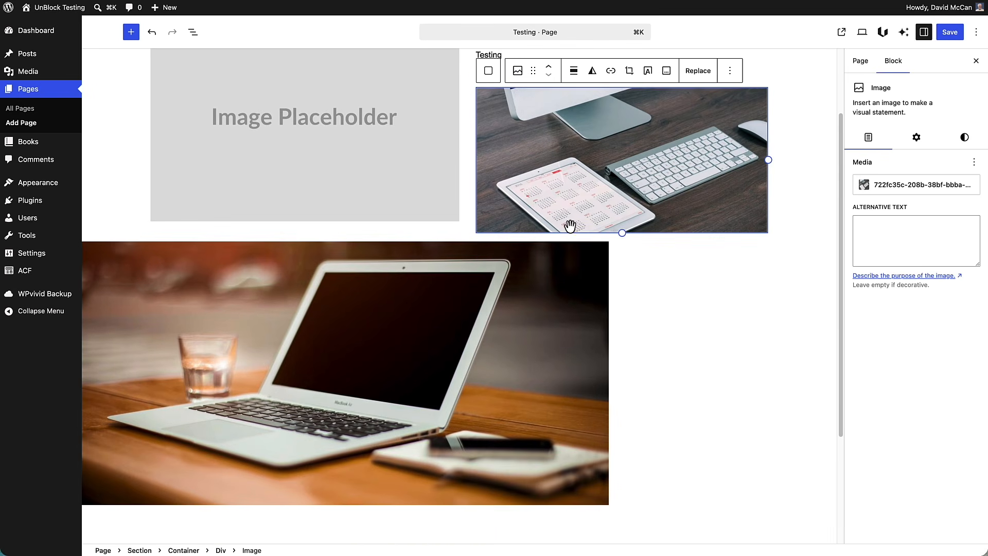
click(540, 283)
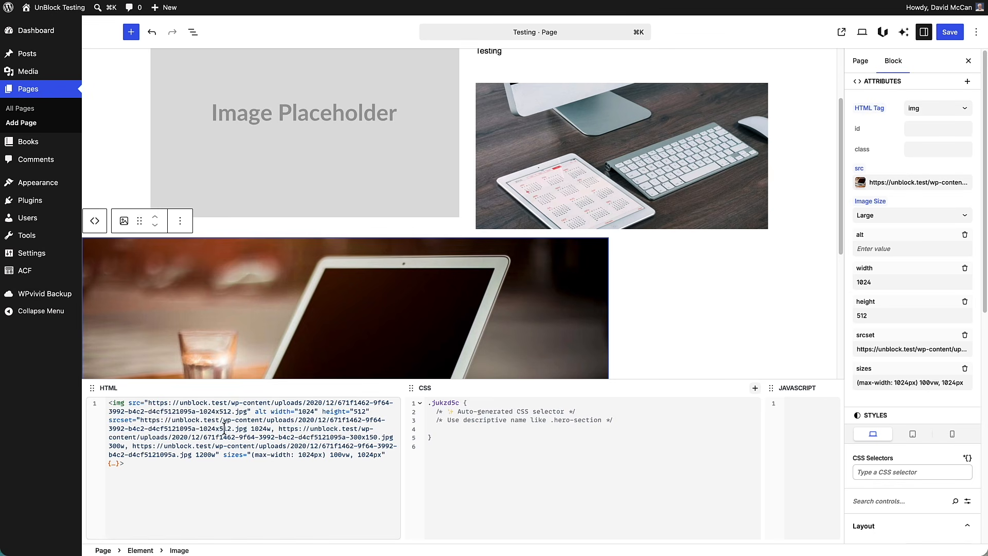
Move the core Image block out of the Div to the page's root level, directly below the Element holding the laptop image
click(194, 33)
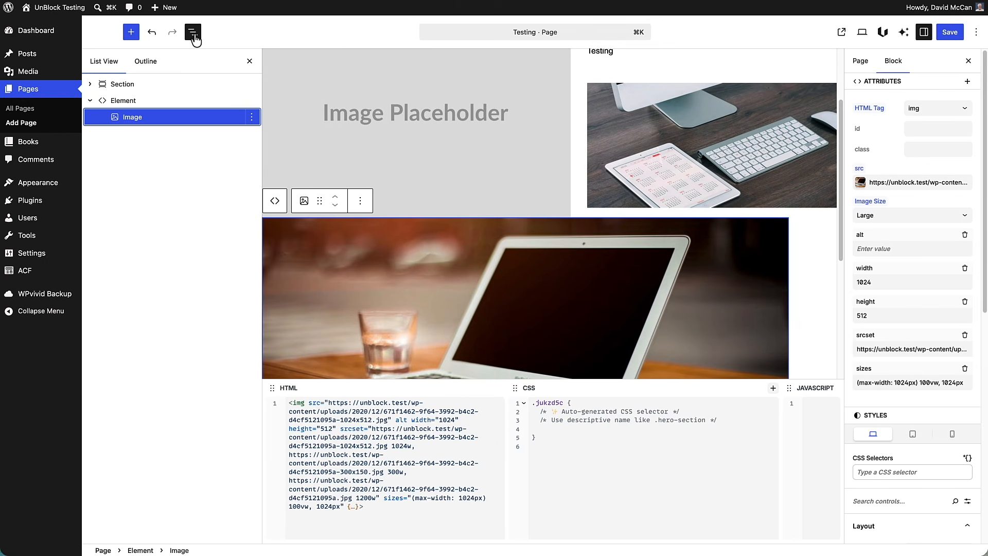
click(91, 102)
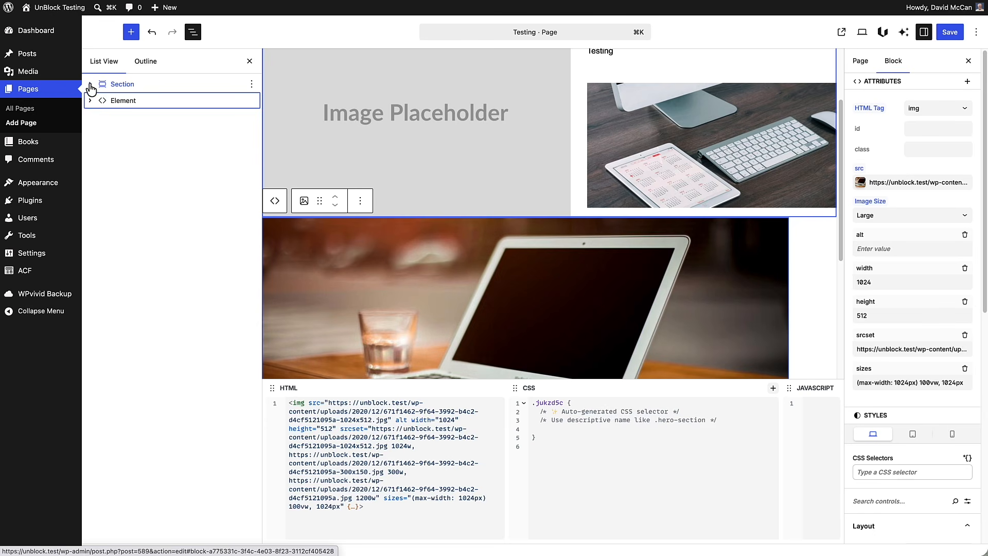
click(90, 84)
click(105, 101)
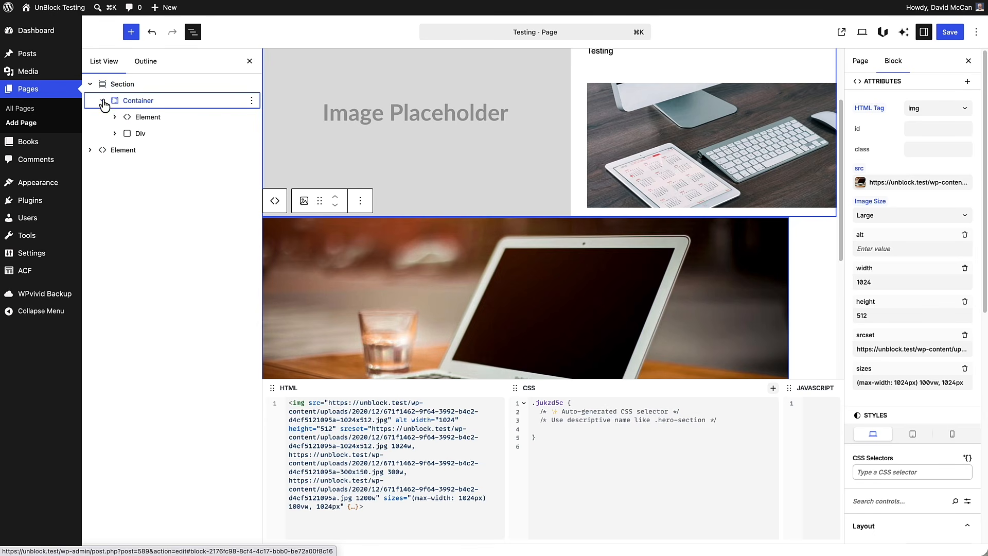
click(114, 134)
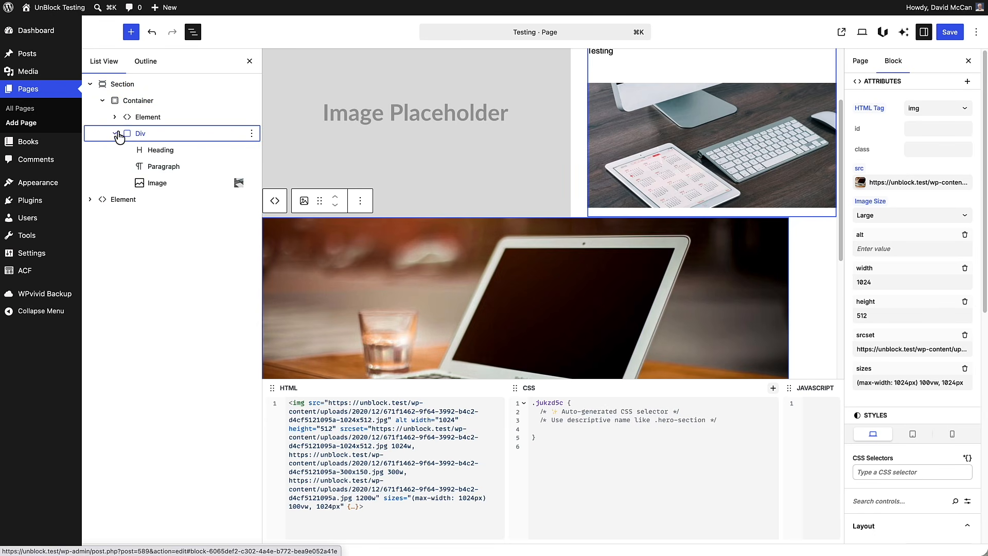
drag(143, 188, 89, 205)
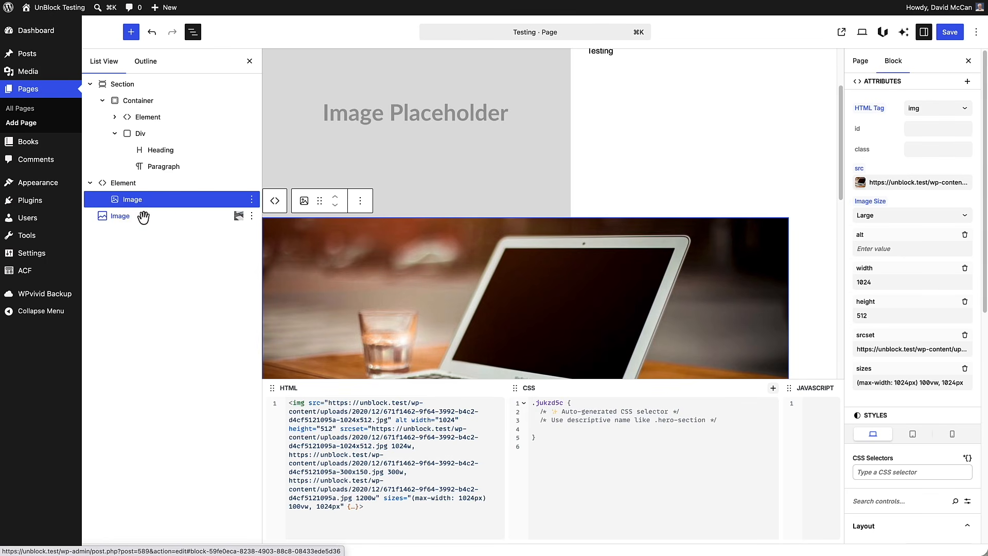
click(120, 216)
click(90, 182)
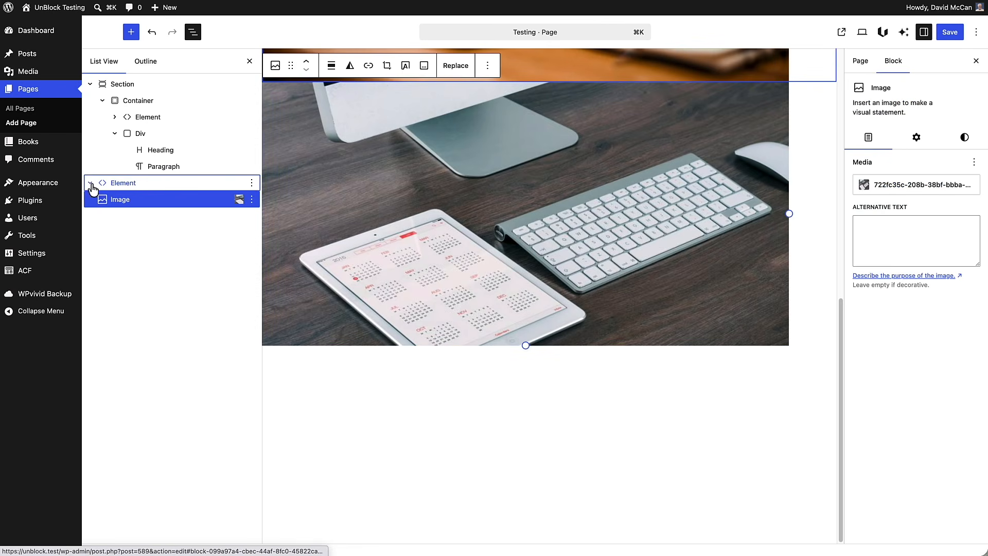
scroll(459, 260, up, 5)
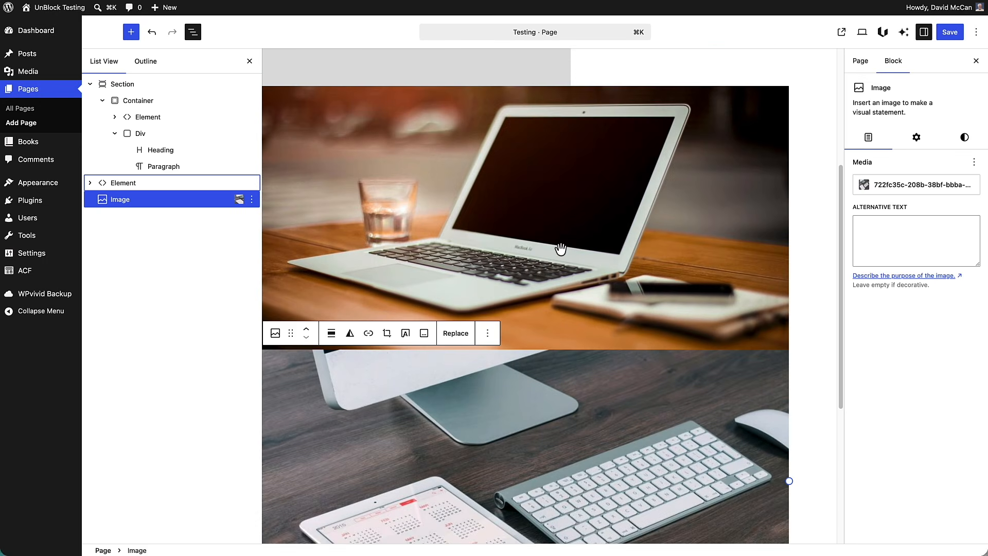
Save the Testing page and examine both images on the front end
click(953, 34)
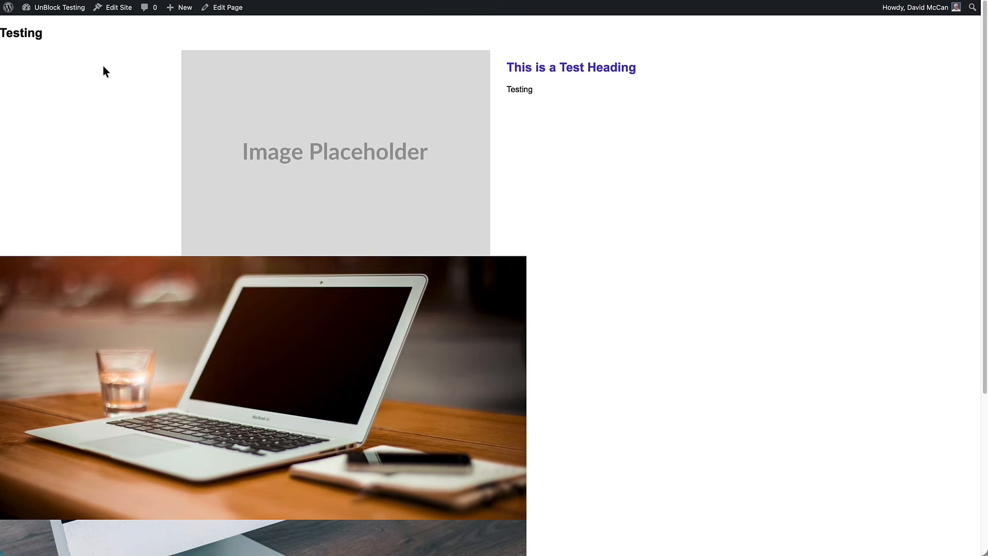
scroll(126, 106, down, 5)
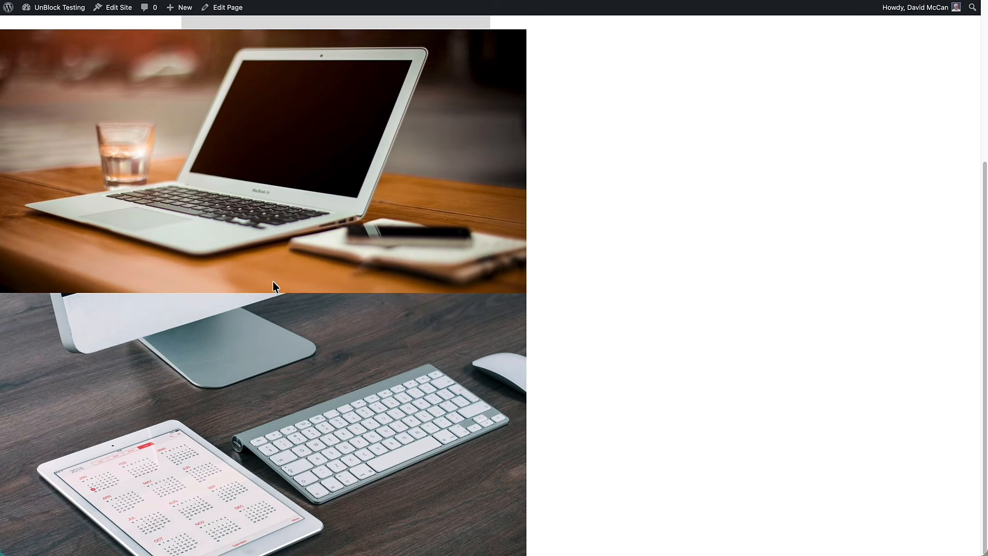
scroll(273, 281, up, 5)
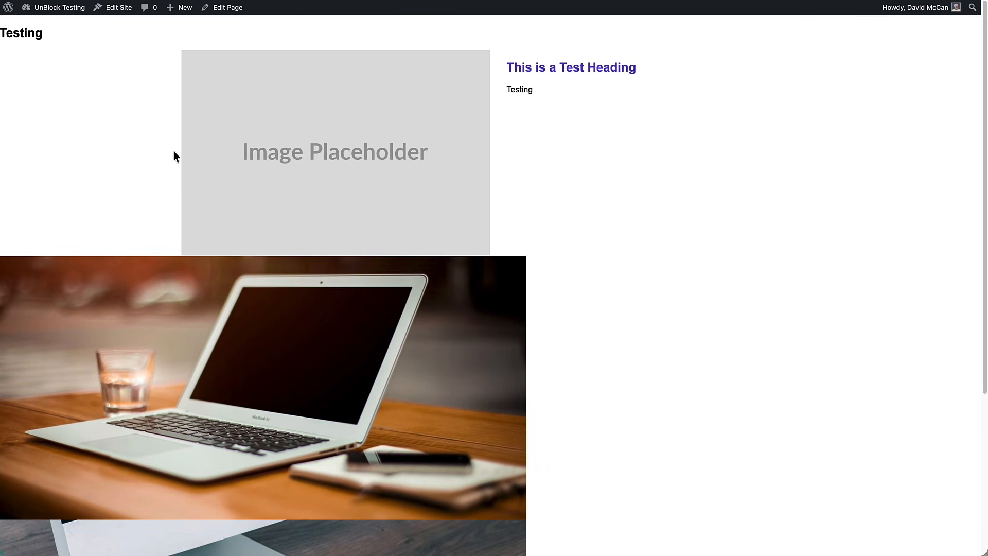
Deactivate the Unblock plugin and view the Testing page on the front end without it
mouse_move(66, 9)
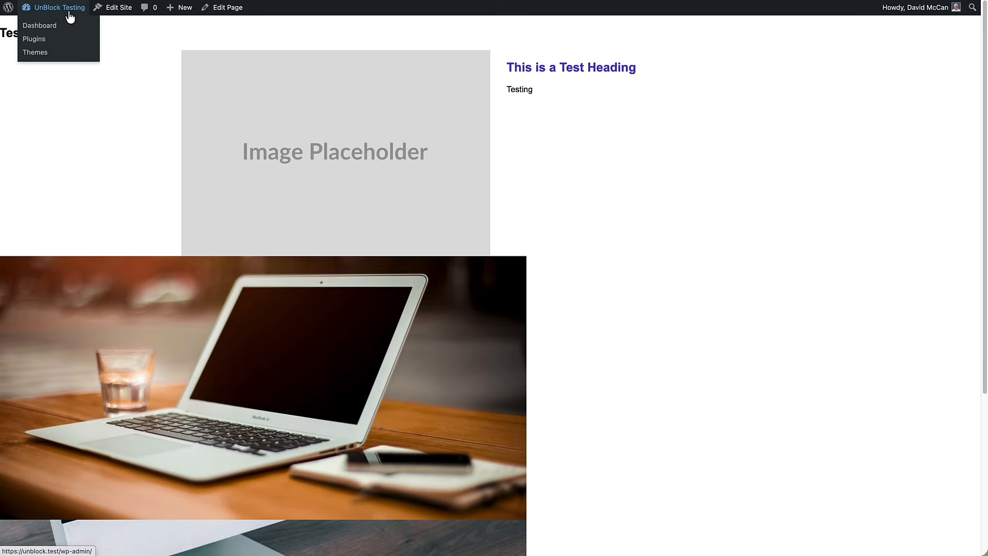
click(38, 38)
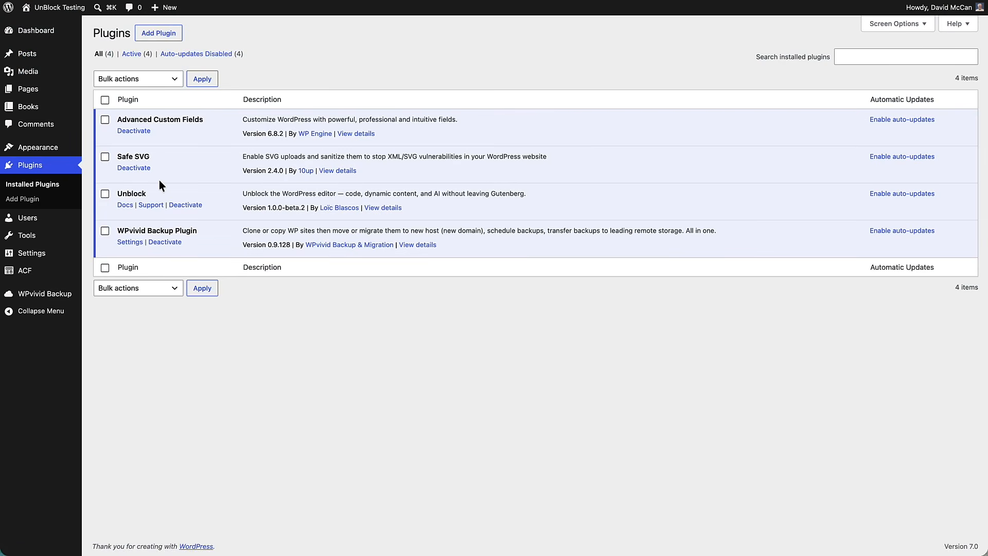
click(185, 205)
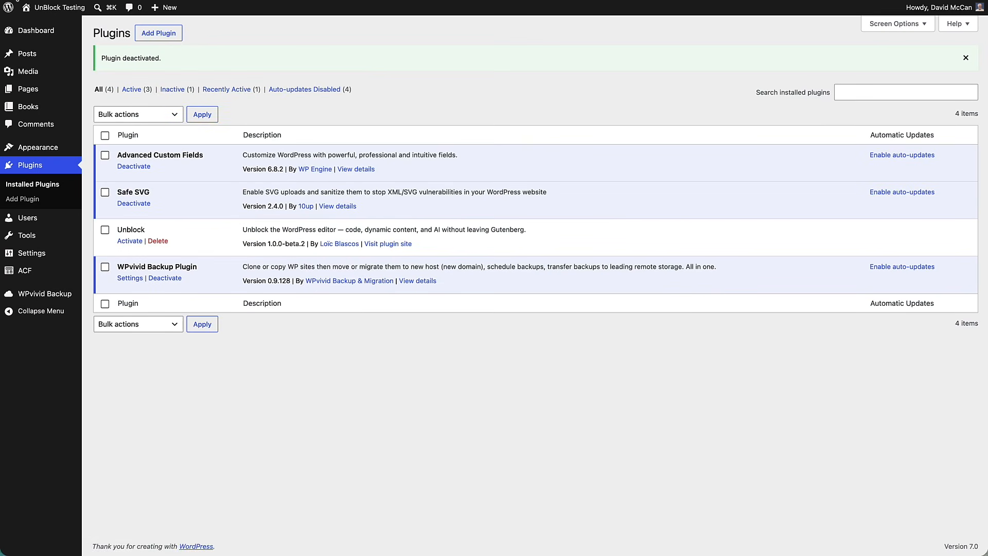
key(super+r)
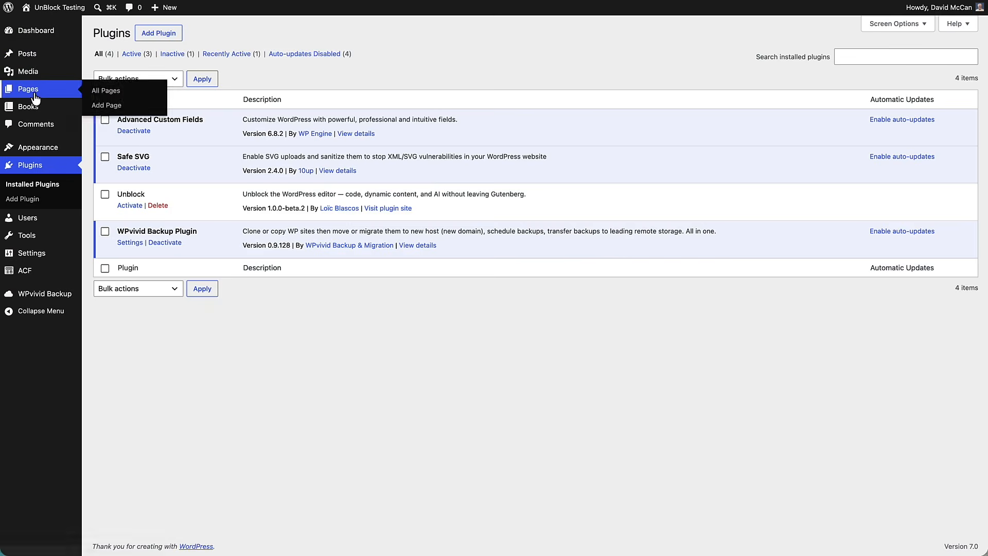
click(32, 90)
click(200, 193)
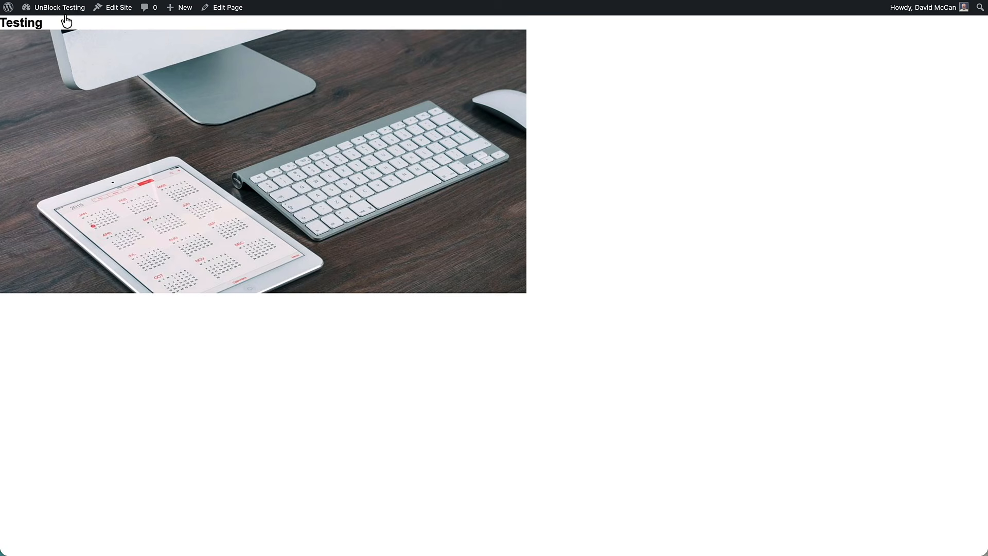
Reactivate the Unblock plugin from the list of installed plugins
mouse_move(58, 8)
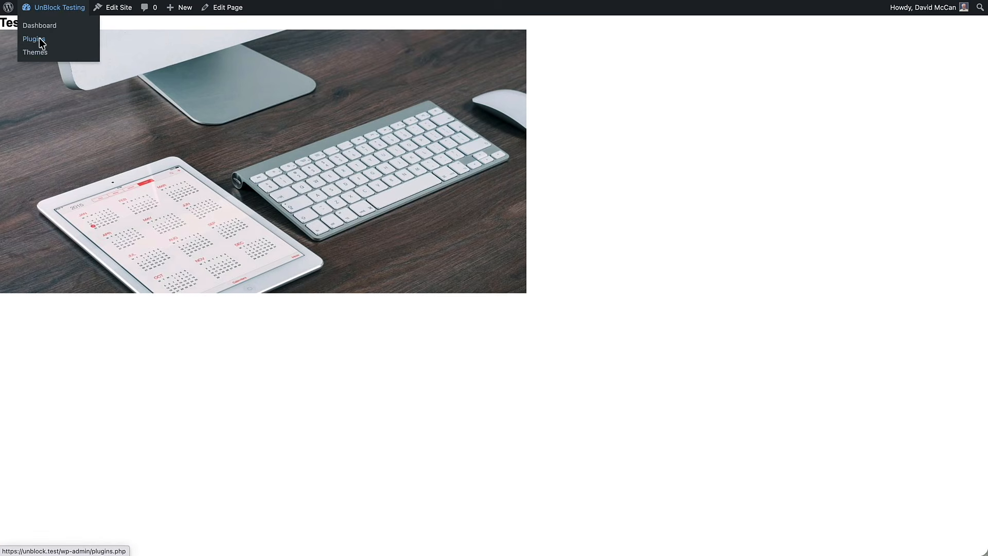
click(39, 38)
click(129, 206)
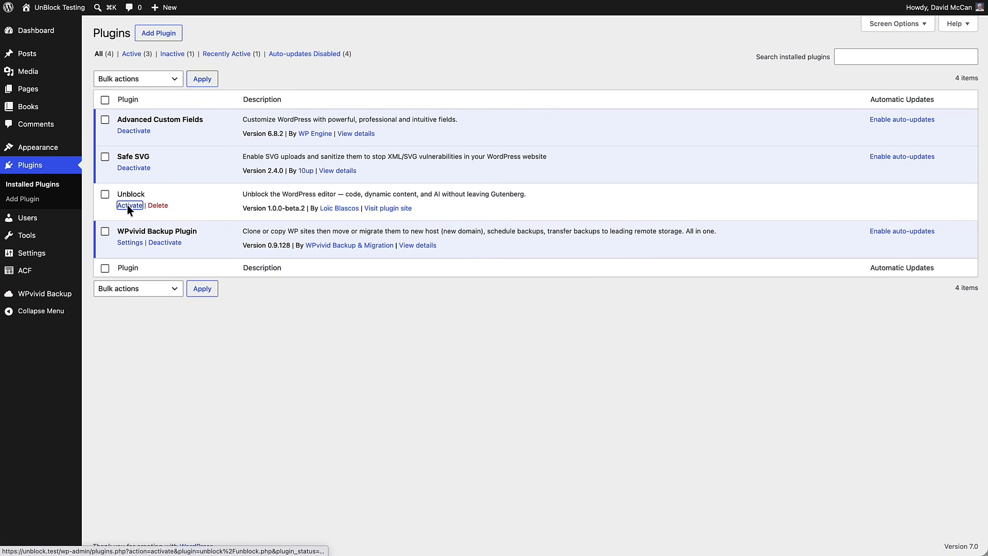
Open the Pages template for editing in the site editor
mouse_move(46, 147)
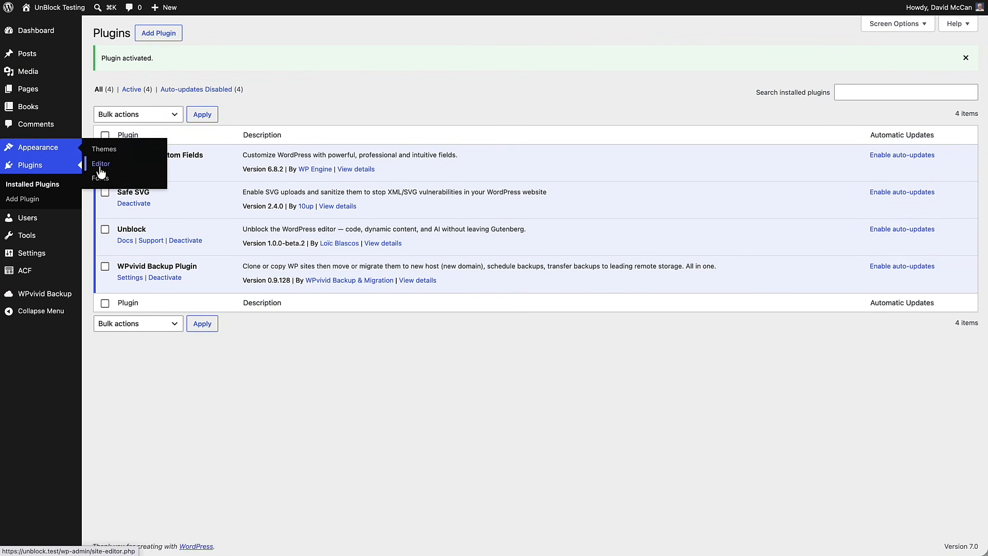
click(100, 164)
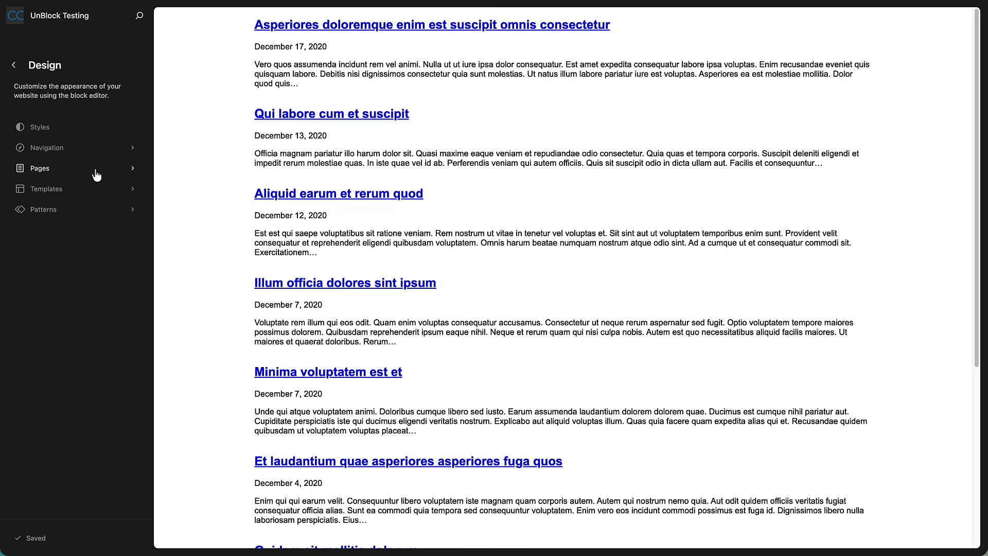
click(54, 192)
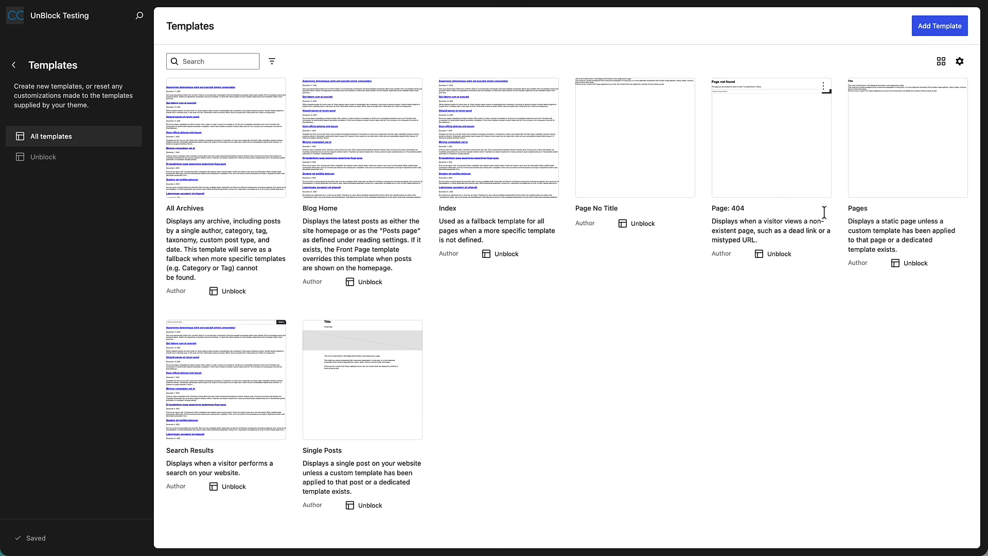
click(900, 171)
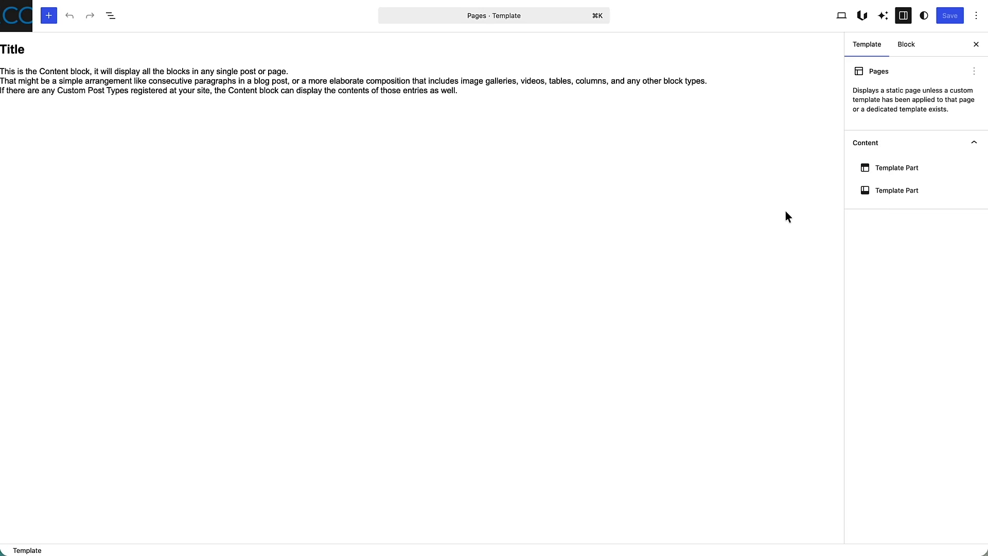
Insert an Unblock Section in the template, move it inside the Element above the Title, and expand its Container in the block list
click(48, 19)
click(33, 139)
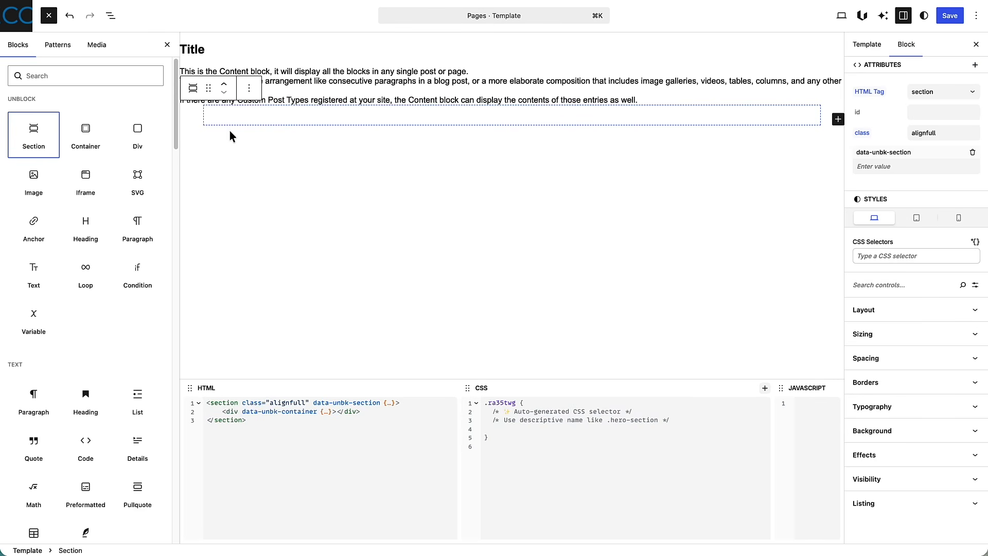
click(199, 50)
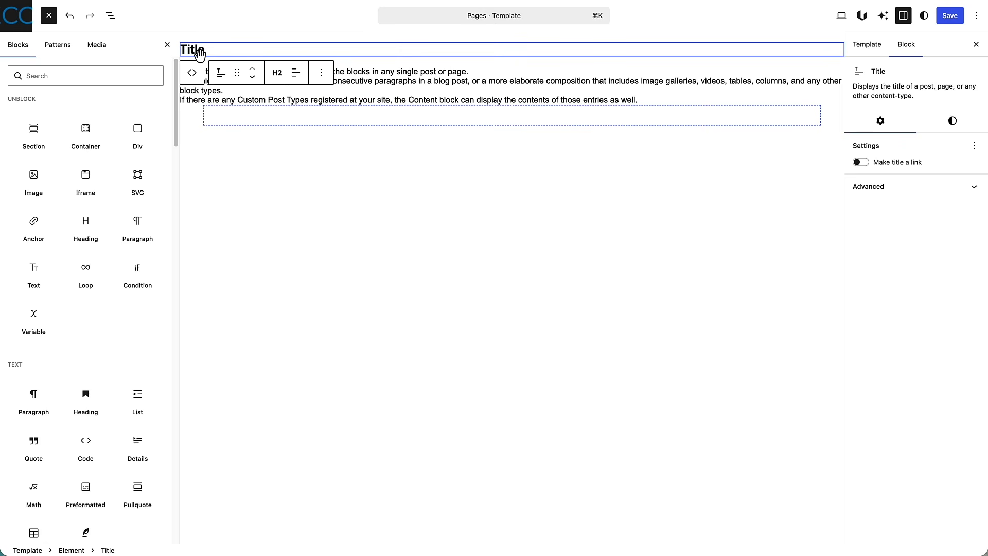
click(110, 17)
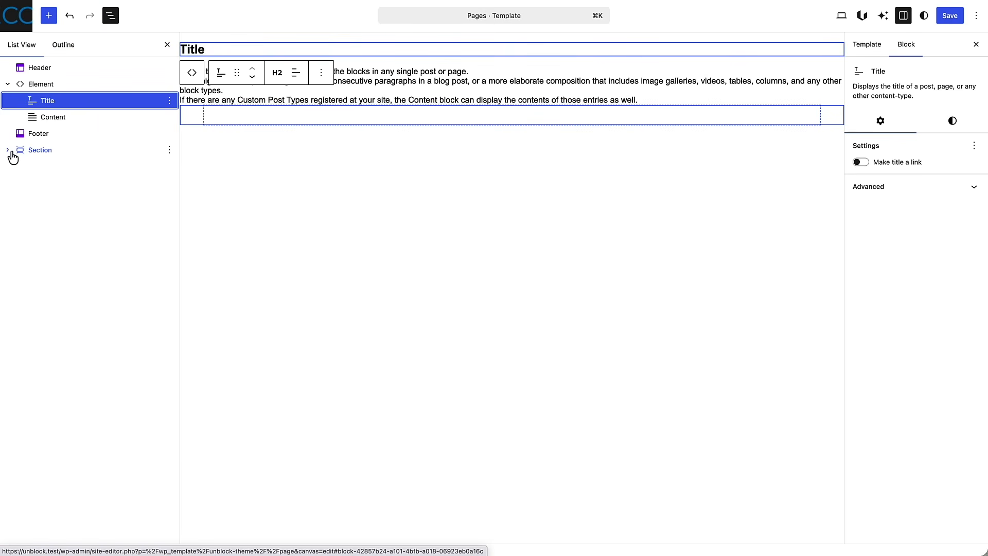
drag(22, 152, 44, 85)
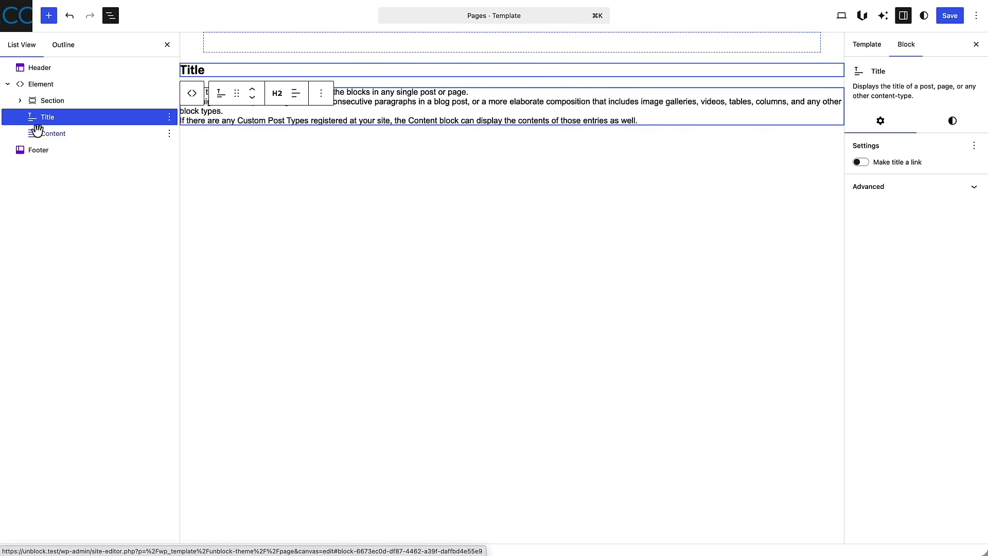
click(17, 100)
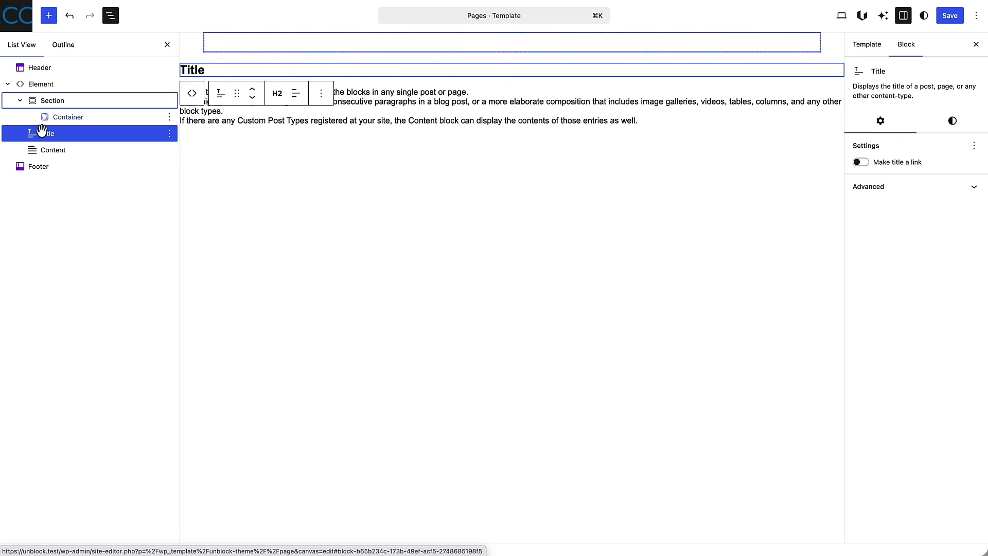
Move the Title and Content blocks into the Section's Container and save the Pages template
drag(34, 140, 77, 123)
drag(34, 156, 82, 150)
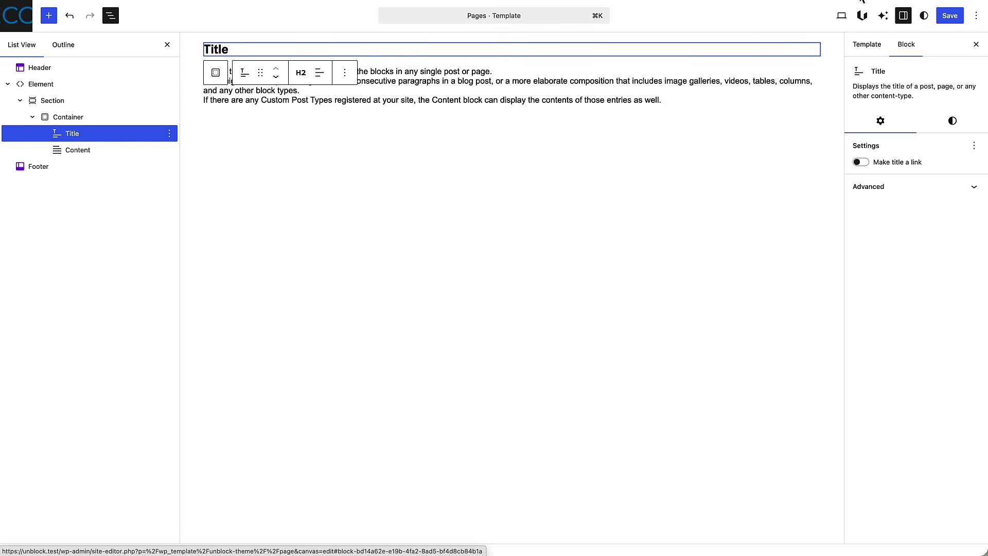
click(950, 16)
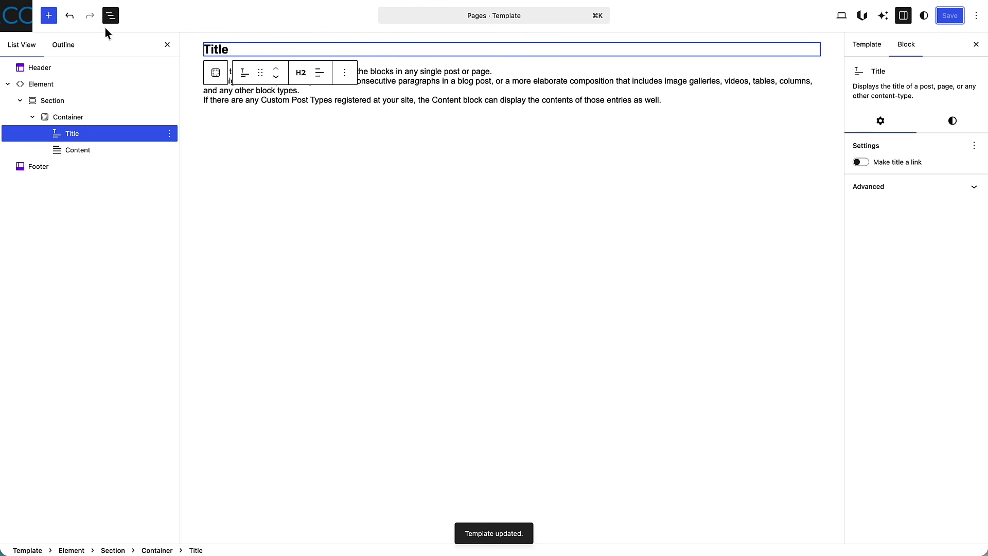
Leave the site editor and view the Testing page on the front end, checking its layout from heading to images
click(16, 18)
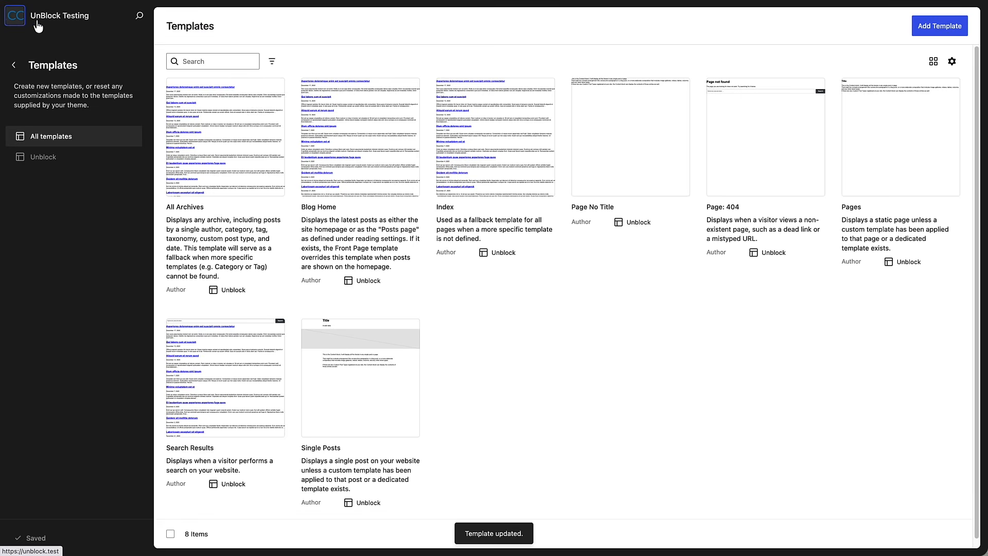
click(17, 19)
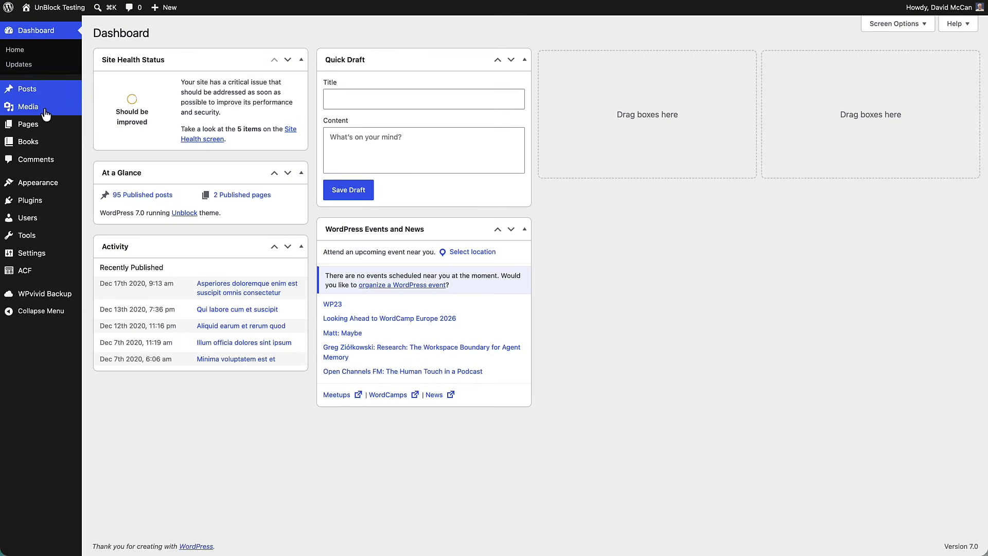
mouse_move(28, 130)
click(107, 129)
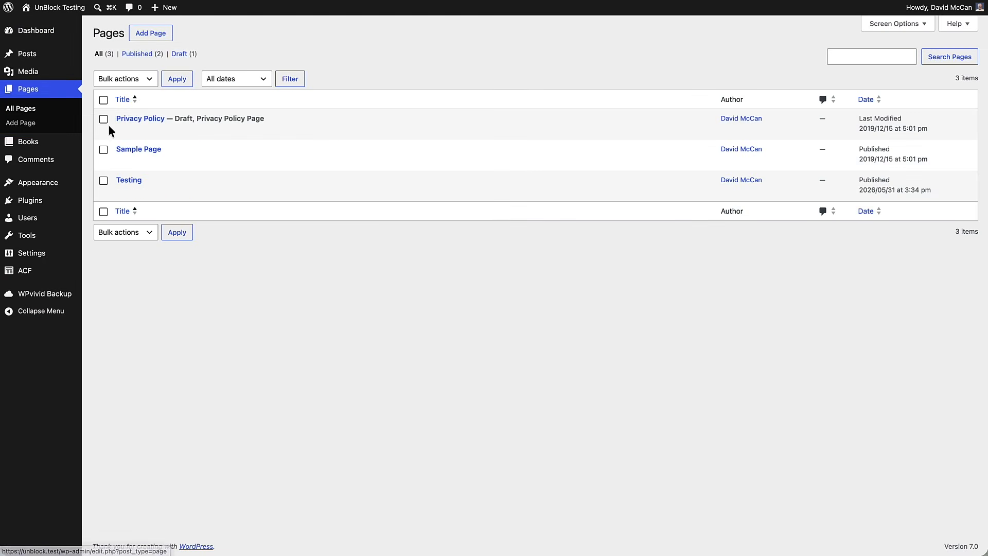
click(202, 192)
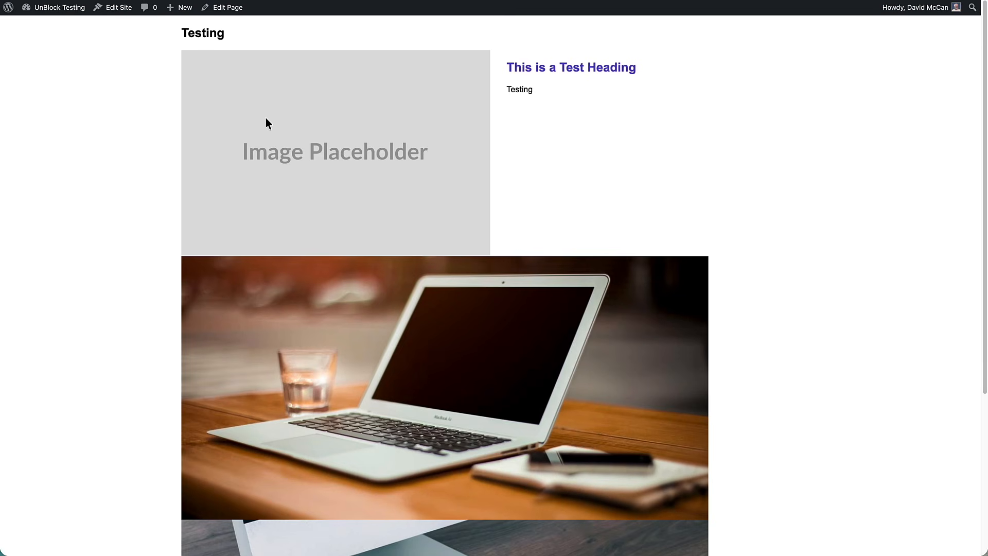
scroll(752, 130, down, 5)
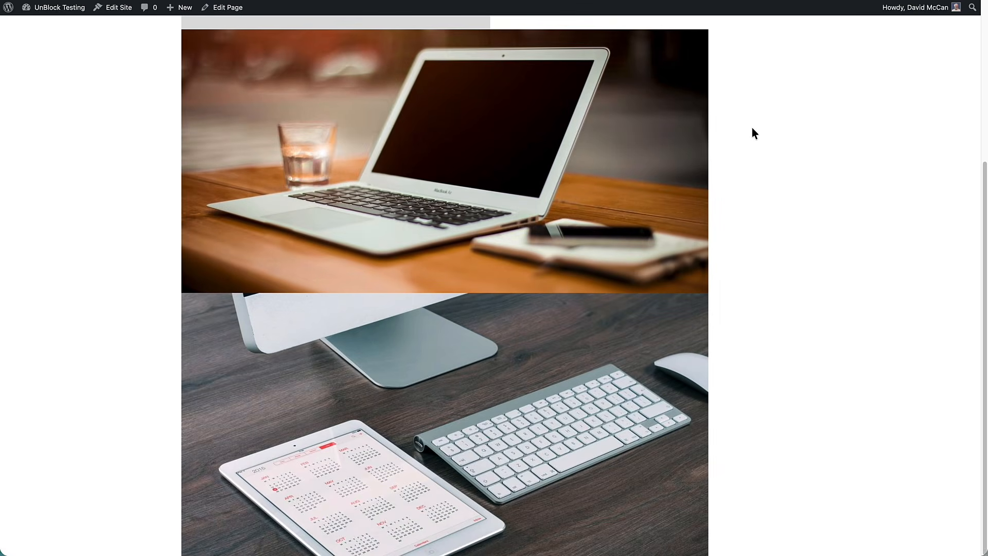
scroll(753, 132, up, 5)
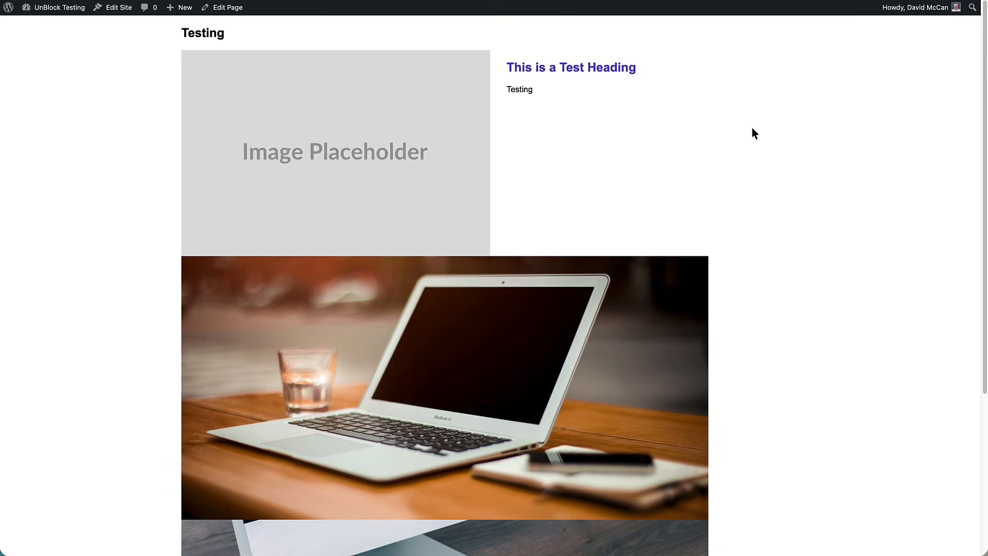
Open the Testing page in the block editor and look over its content
click(226, 11)
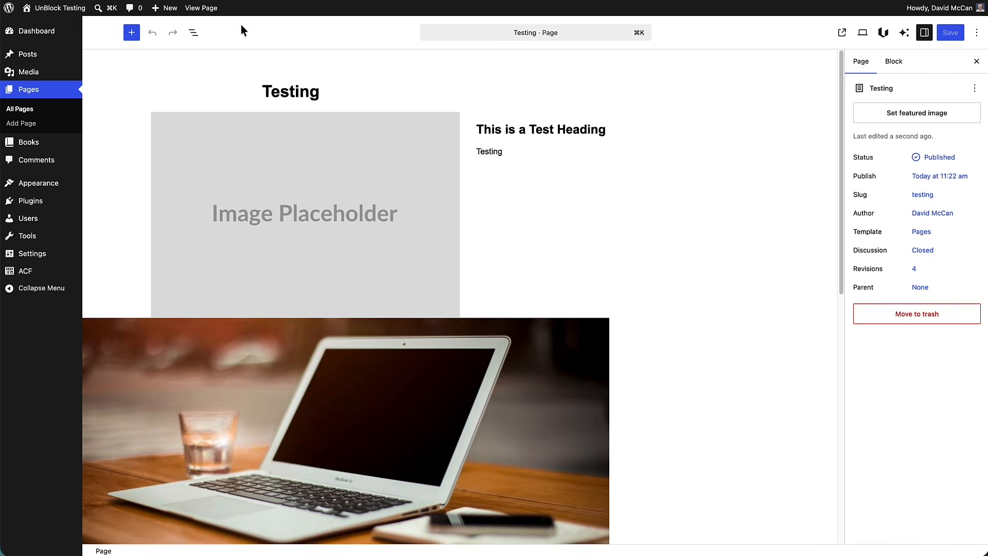
scroll(297, 170, down, 5)
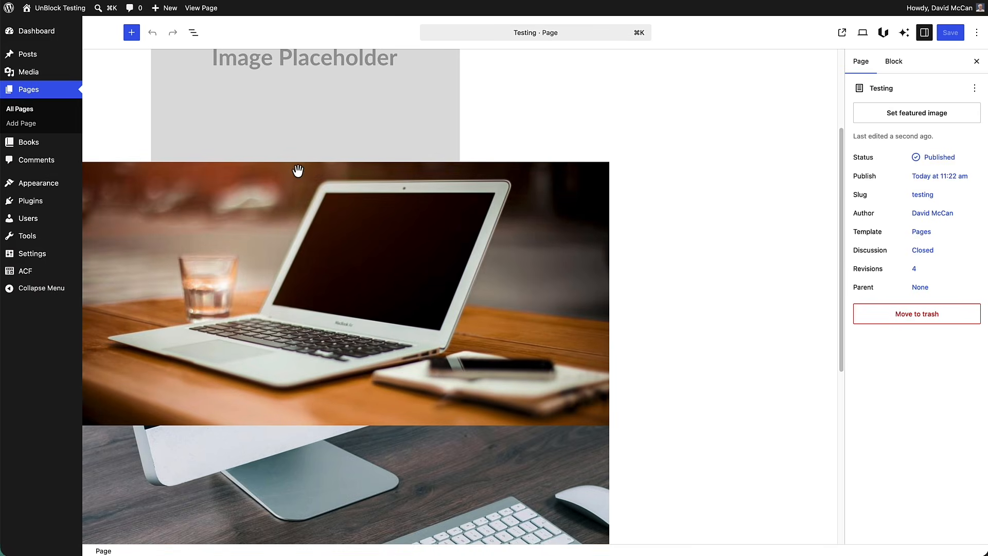
scroll(297, 171, down, 3)
scroll(298, 175, up, 8)
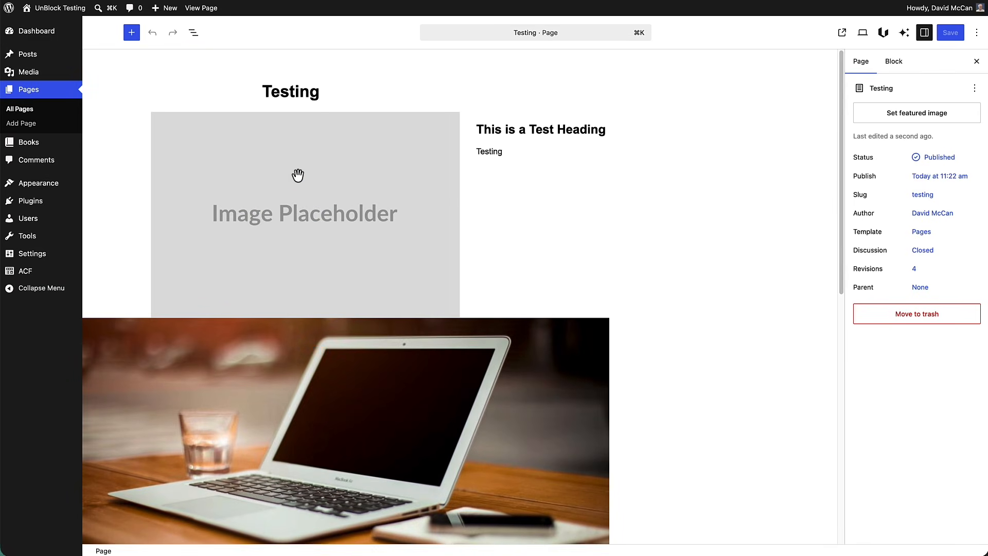
Insert an Unblock Condition block after the Image block and nest the figure Element inside it
click(194, 34)
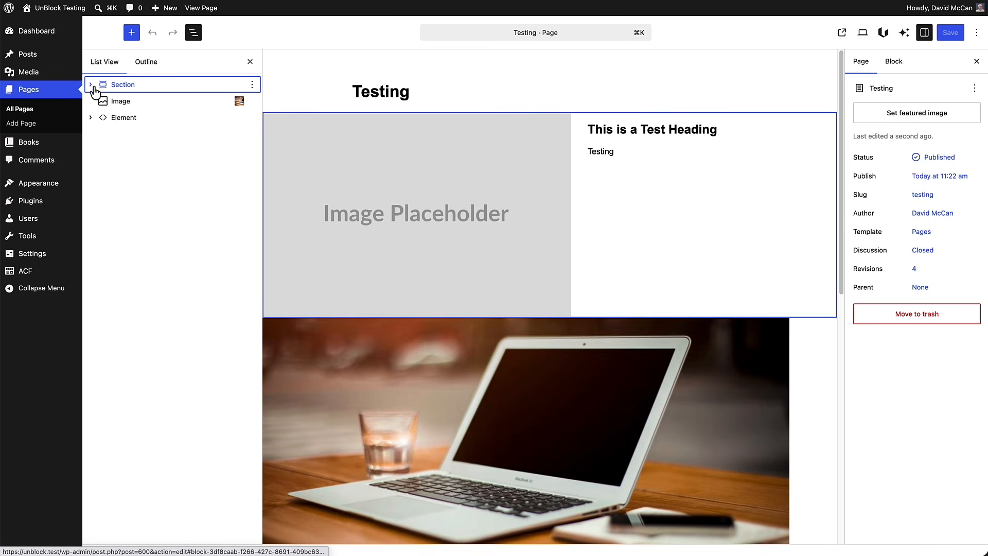
click(105, 103)
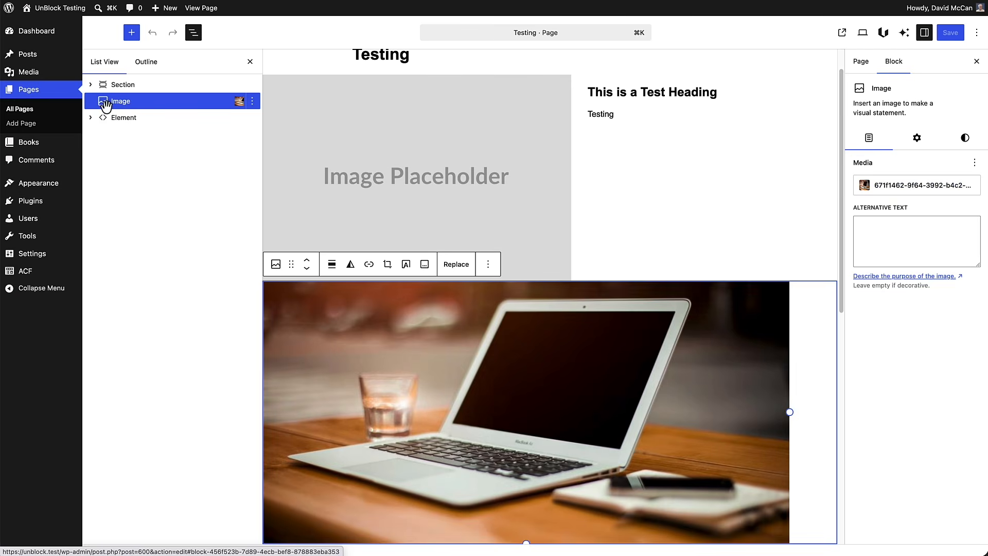
click(131, 34)
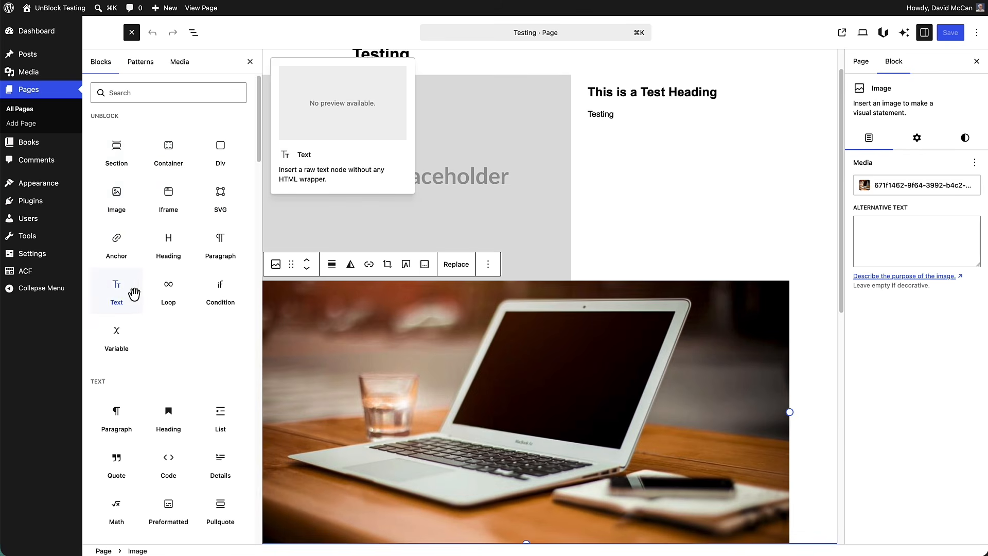
click(220, 291)
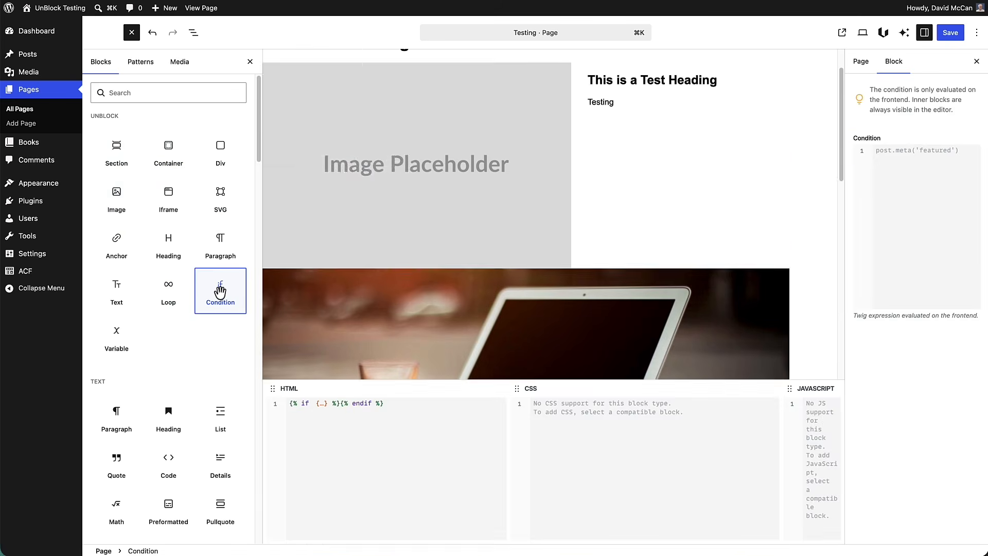
click(194, 32)
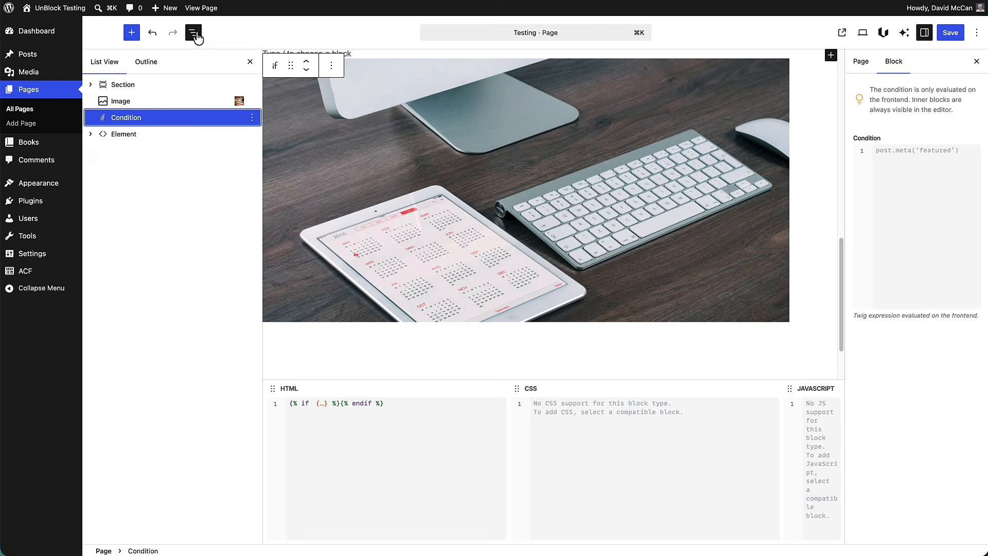
click(123, 135)
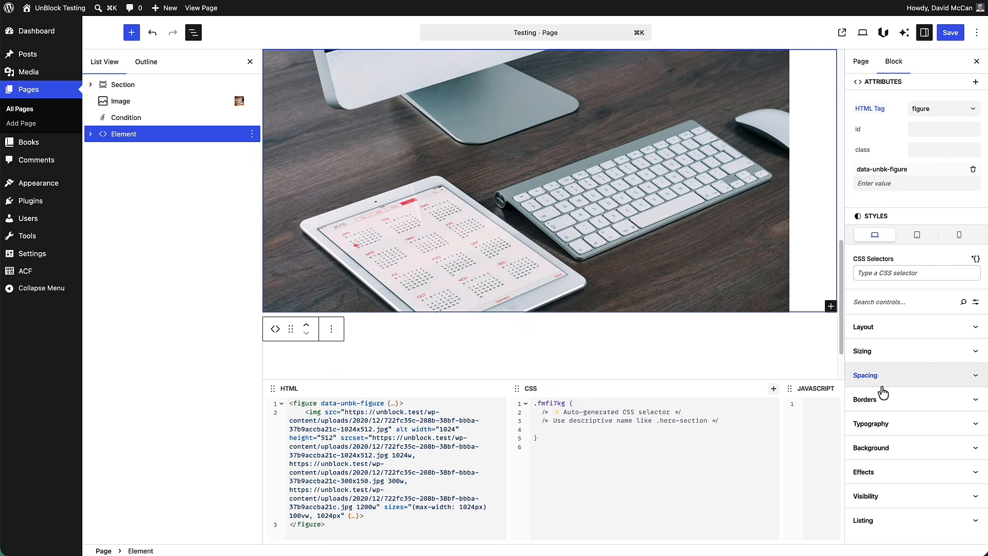
mouse_move(106, 145)
mouse_down()
mouse_move(119, 133)
mouse_move(110, 144)
mouse_up()
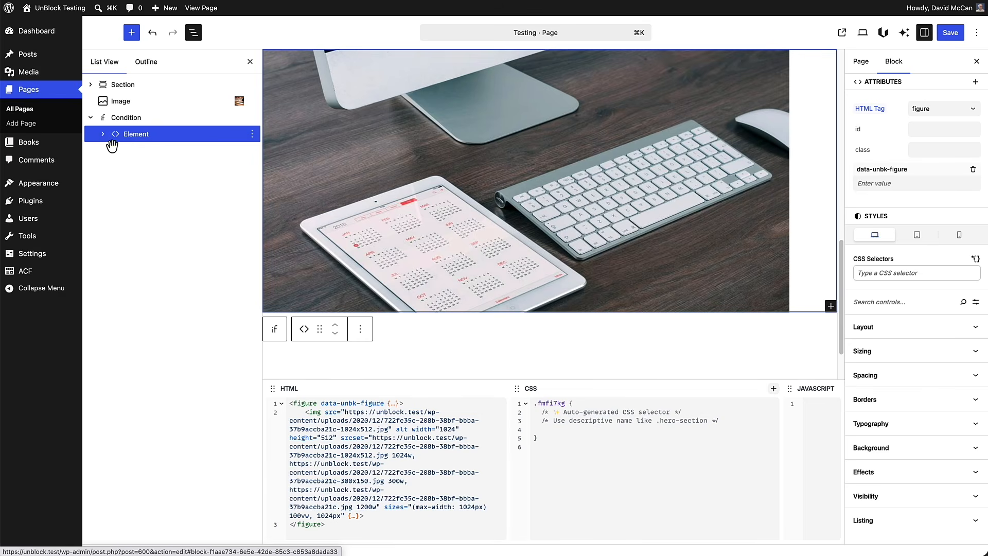
Move the Element back out of the Condition block and delete the Condition
click(136, 118)
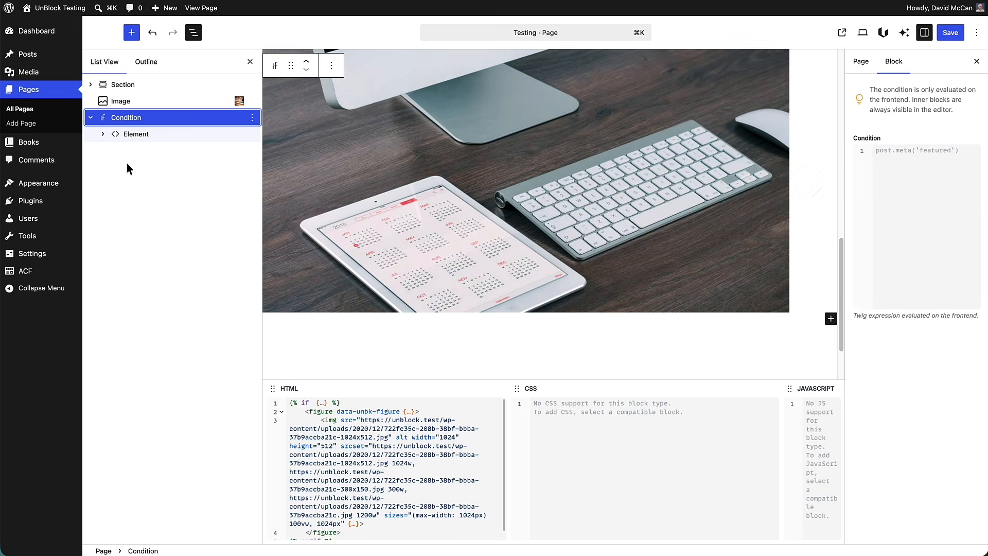
drag(117, 135, 123, 114)
click(251, 134)
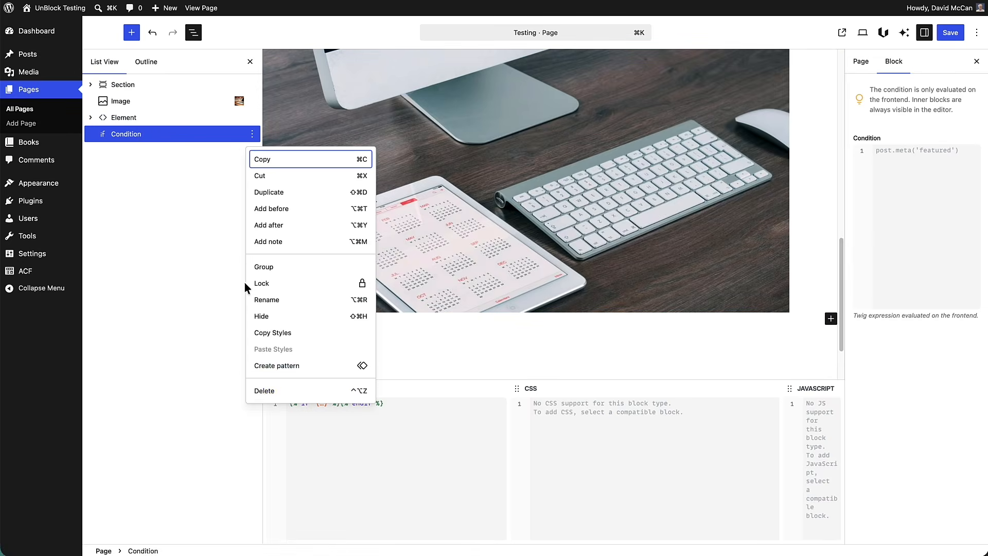
click(260, 392)
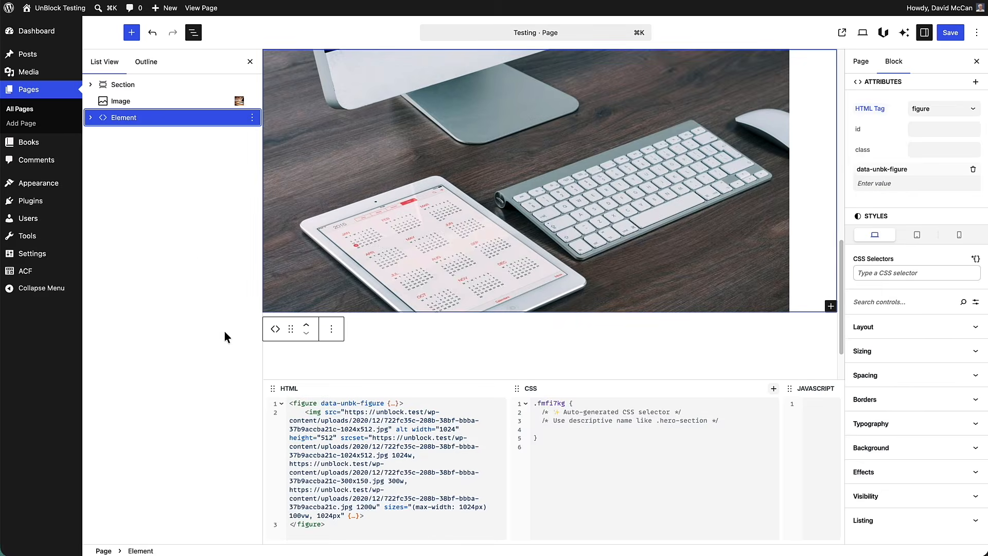
Insert an Unblock Variable block after the Element and switch its source to Expression and back to Query
click(132, 32)
click(122, 340)
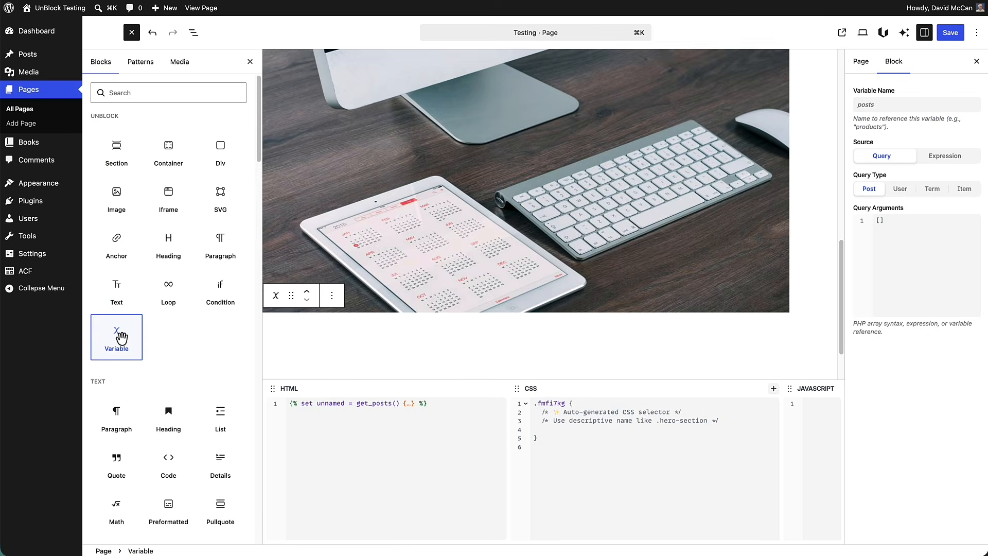
click(194, 32)
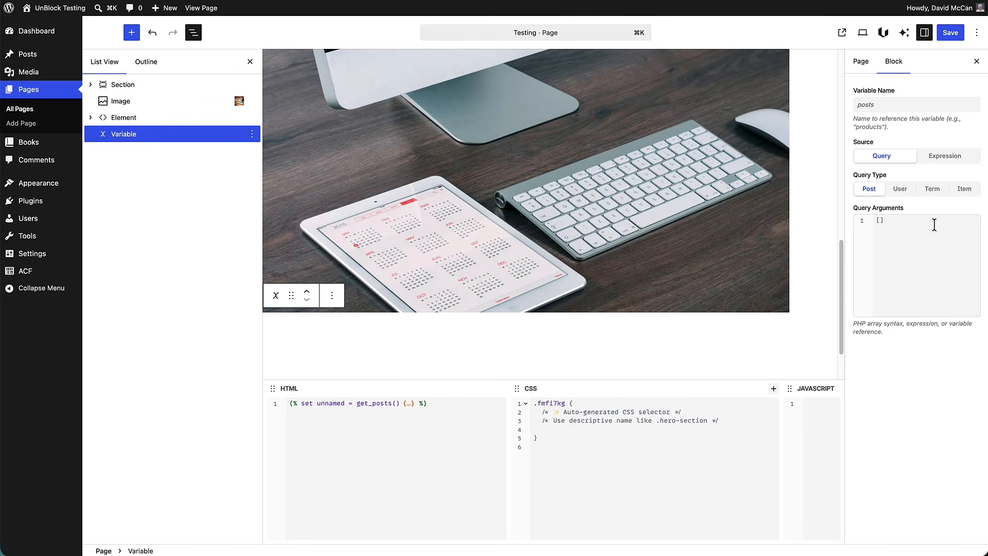
click(949, 160)
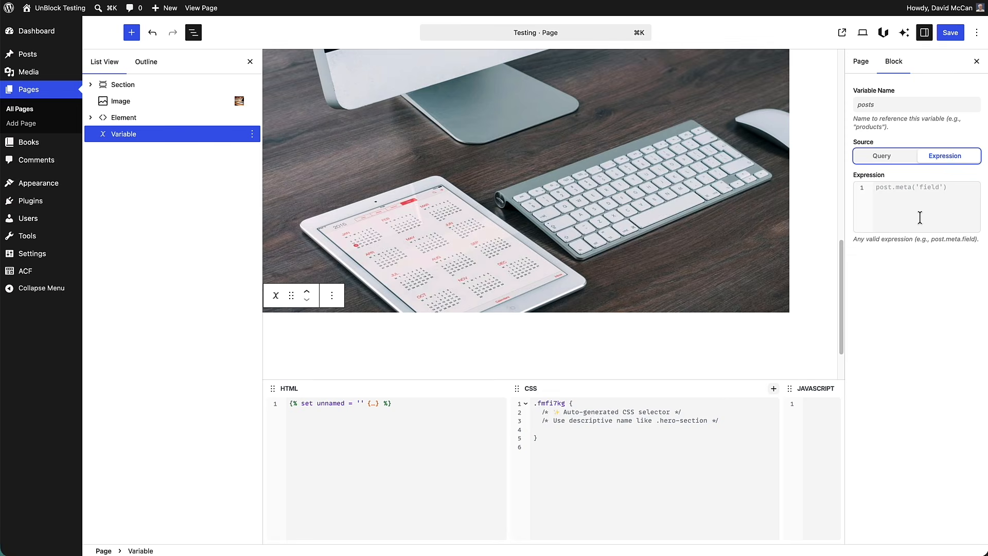
click(892, 158)
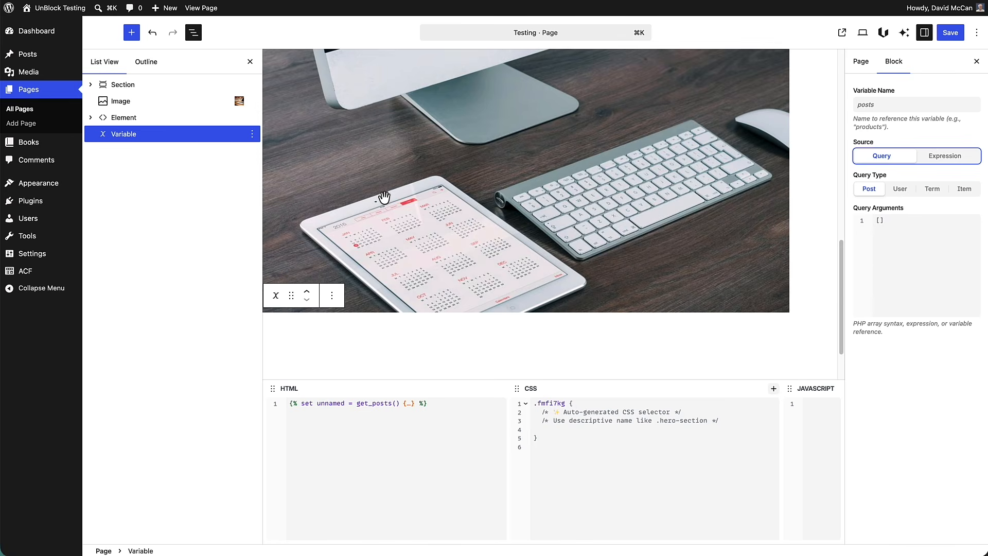
Delete the Variable block, the core Image block and the Element below the Section
click(252, 134)
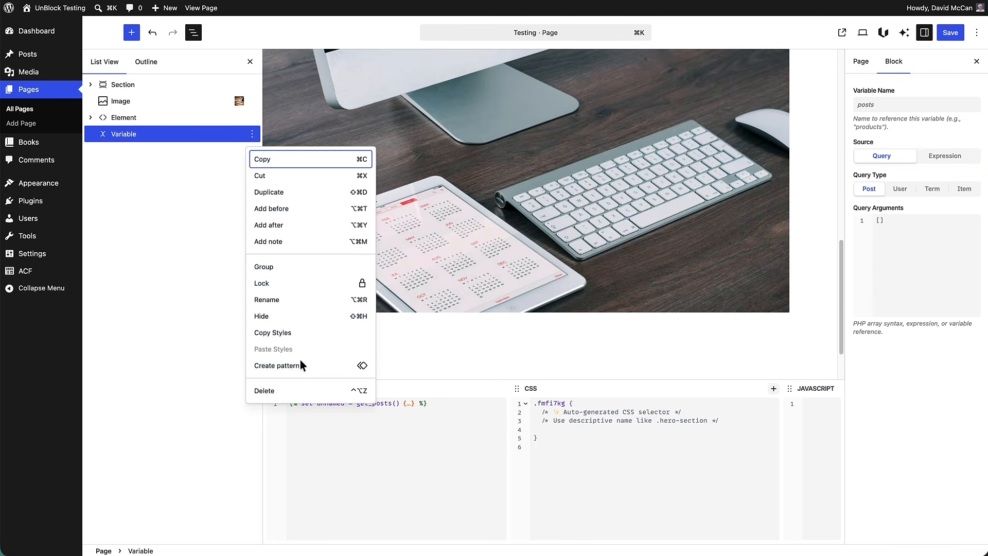
click(264, 391)
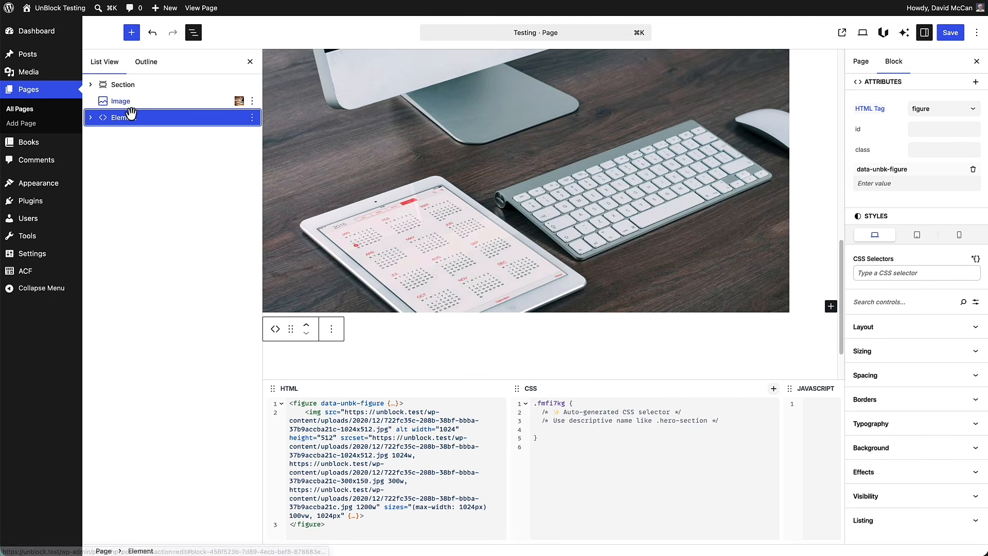
click(252, 102)
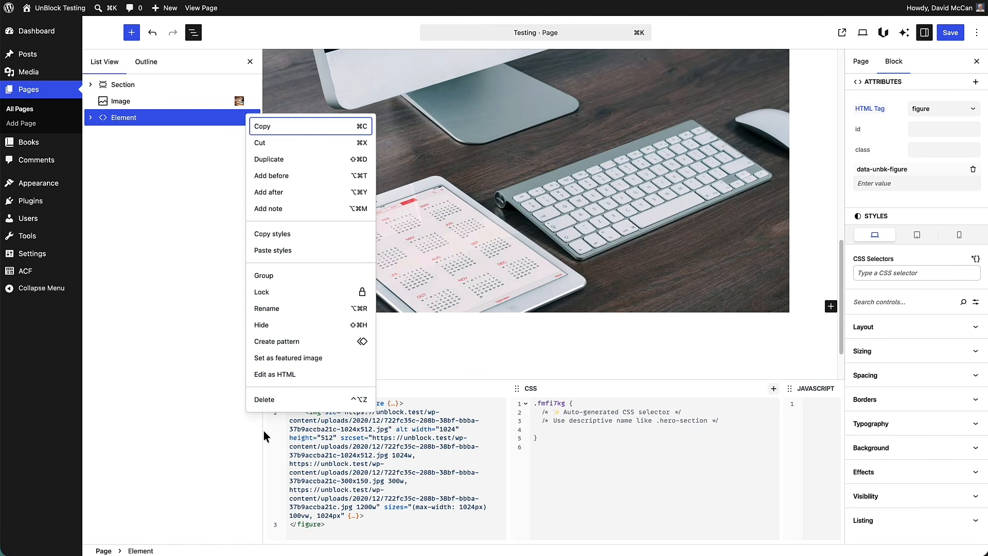
click(265, 401)
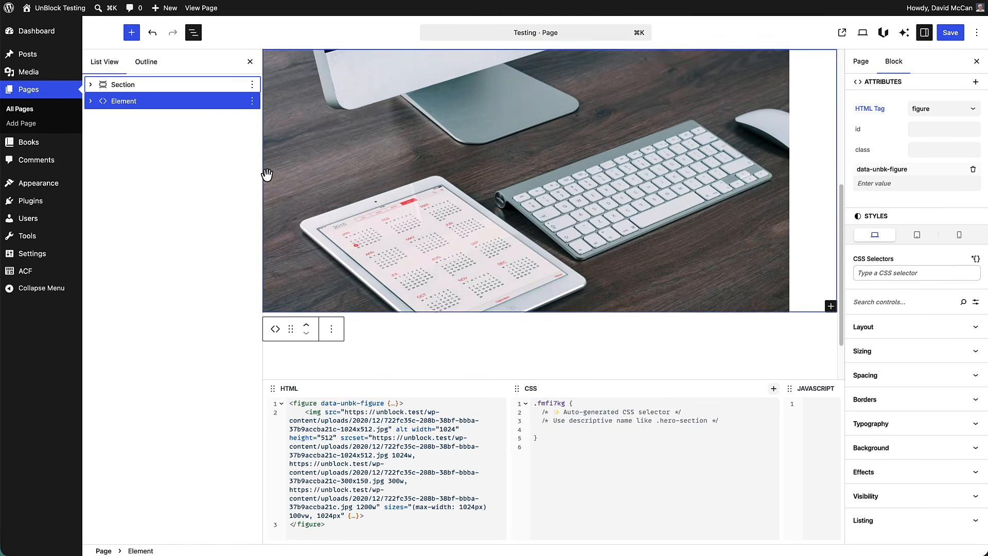
click(251, 101)
click(264, 353)
Empty the Section's Container by deleting its placeholder image Element and the Div with the heading and text
click(91, 85)
click(103, 102)
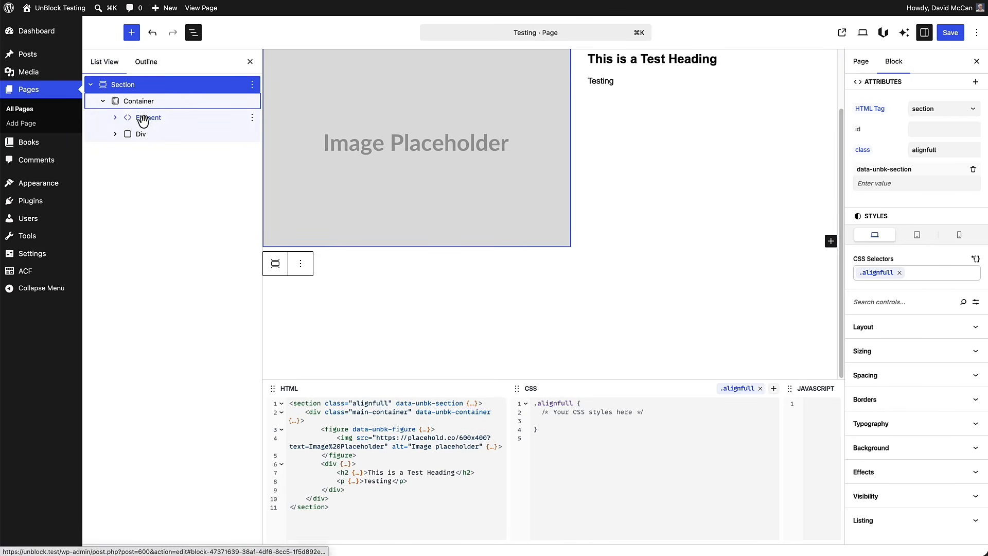
click(252, 118)
click(265, 375)
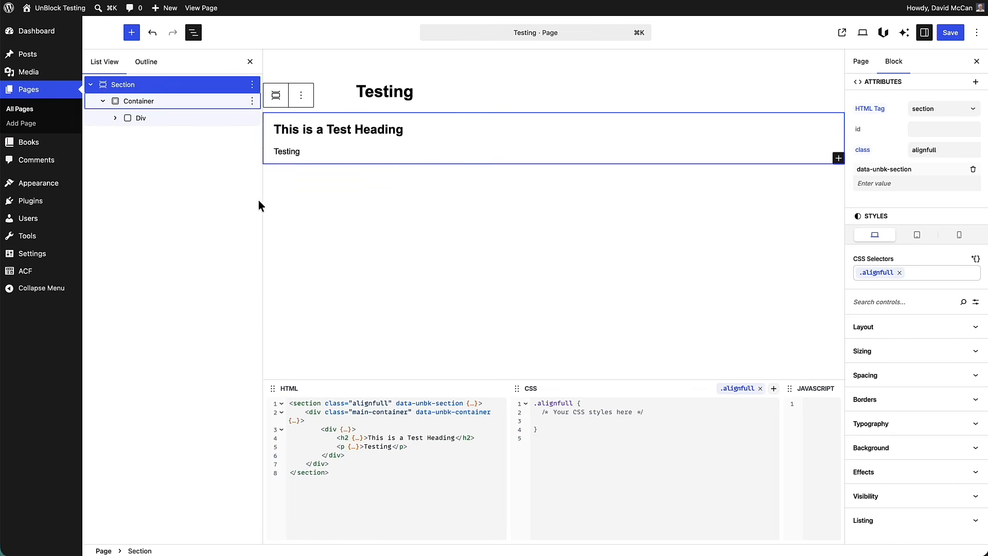
click(252, 118)
click(265, 373)
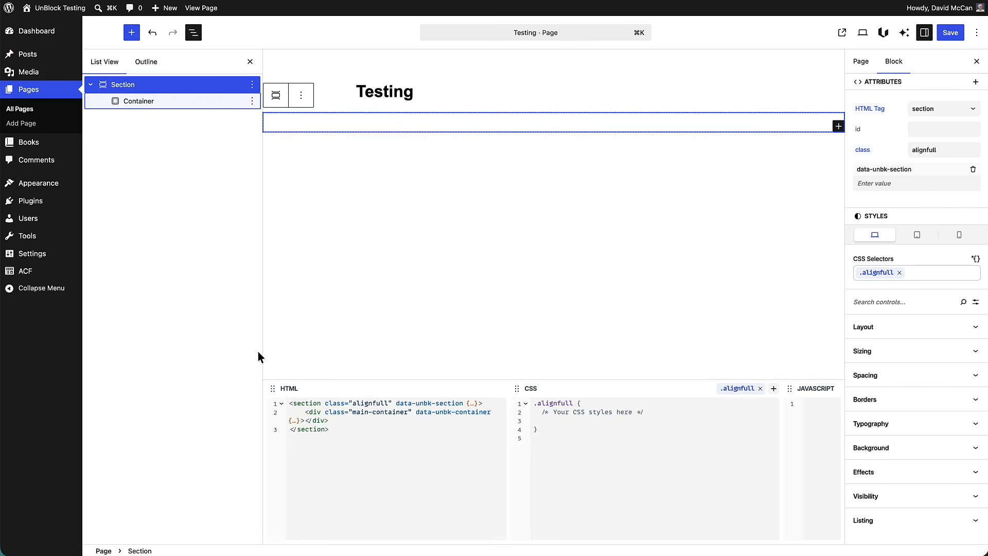
Insert an Unblock Loop block in the Section after the Container and show it in the block list
click(144, 97)
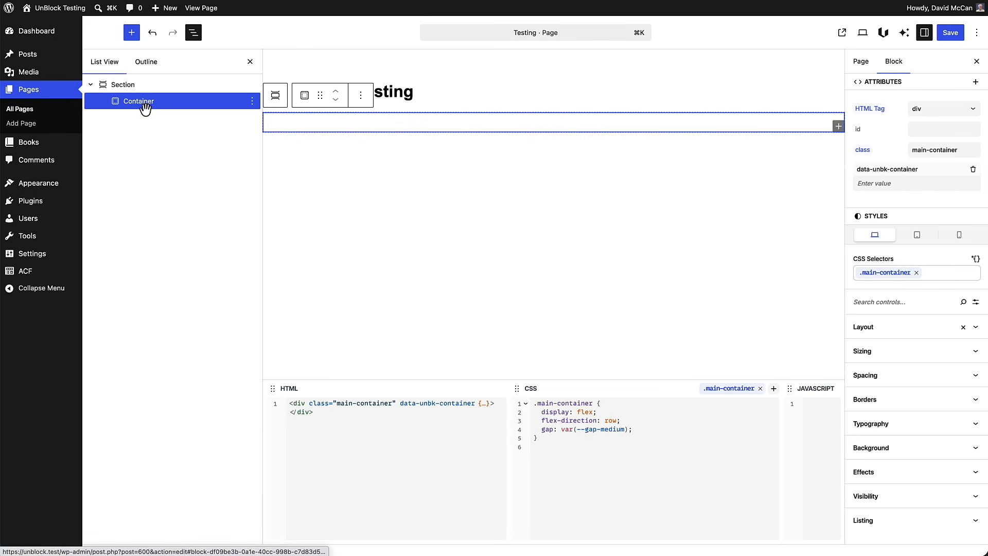
click(132, 33)
click(170, 288)
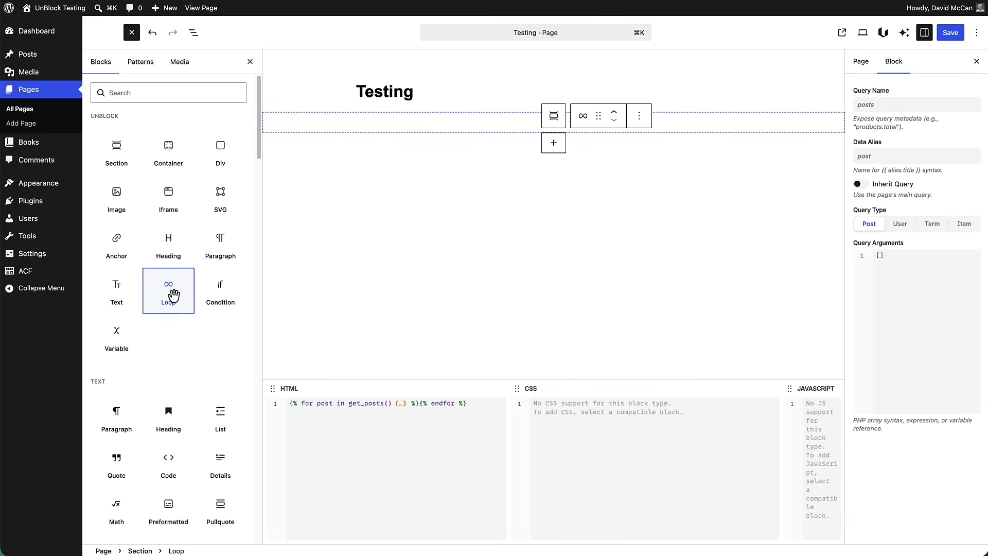
click(195, 34)
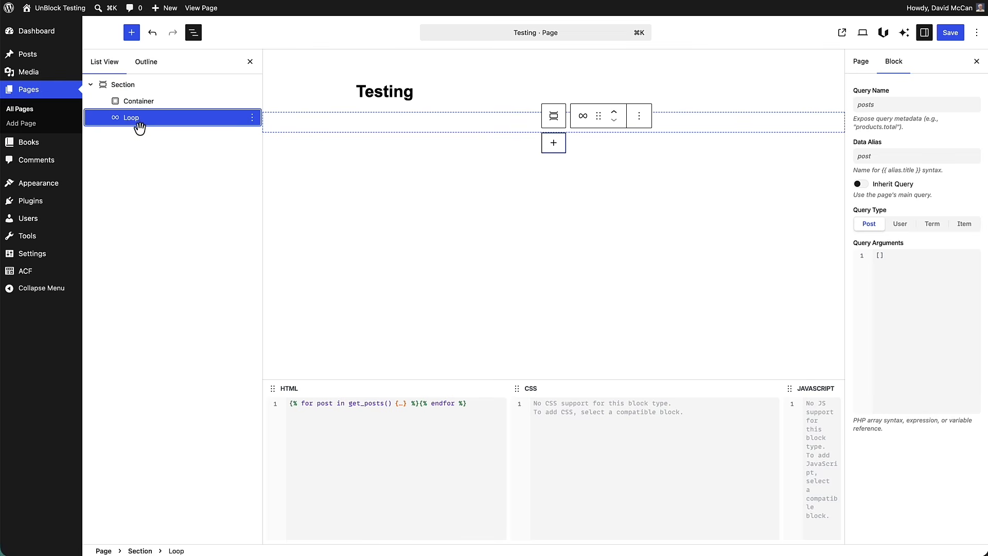
Nest the Loop block inside the Section's Container and return to the block list
drag(135, 126, 157, 112)
click(132, 33)
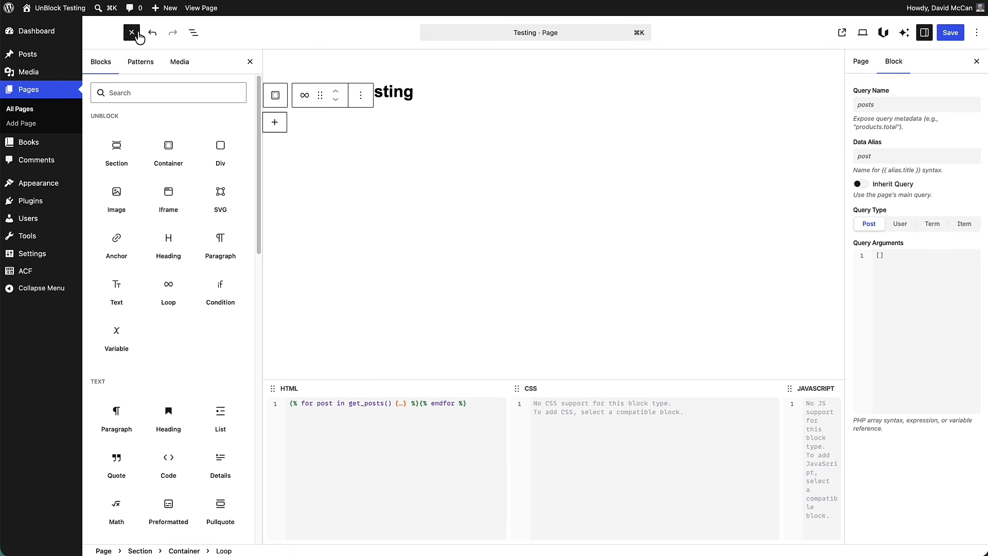
drag(170, 150, 173, 150)
click(194, 34)
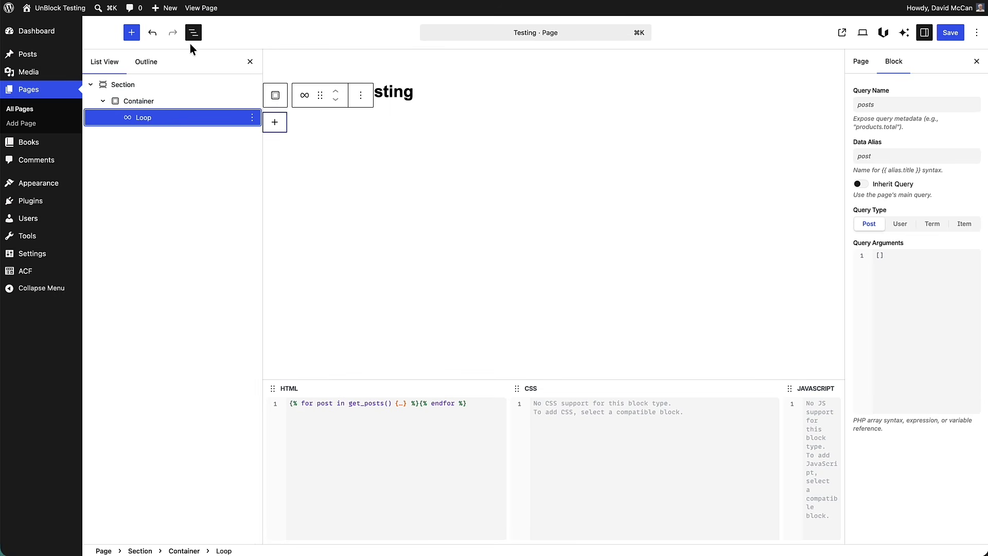
Insert an Unblock Container block inside the Loop
click(274, 125)
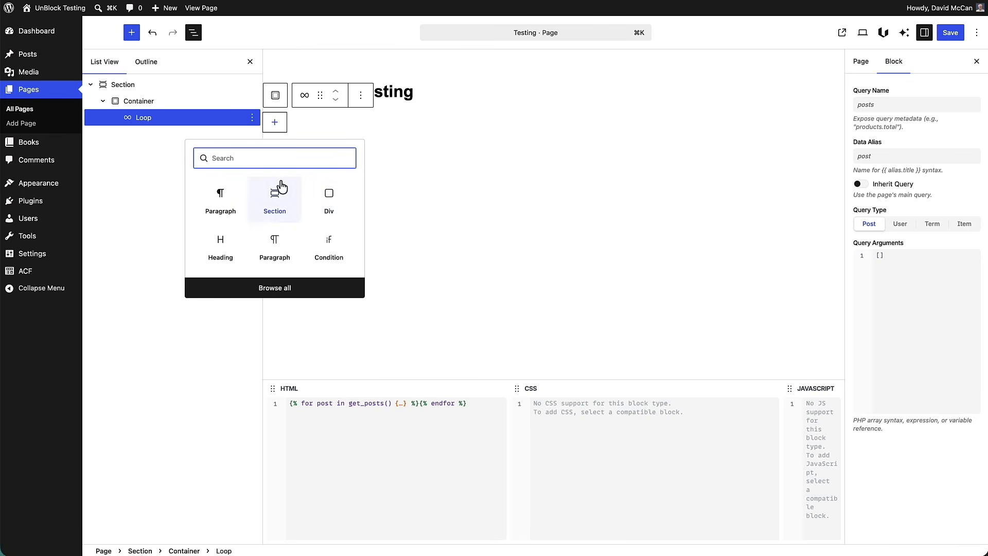
text(con)
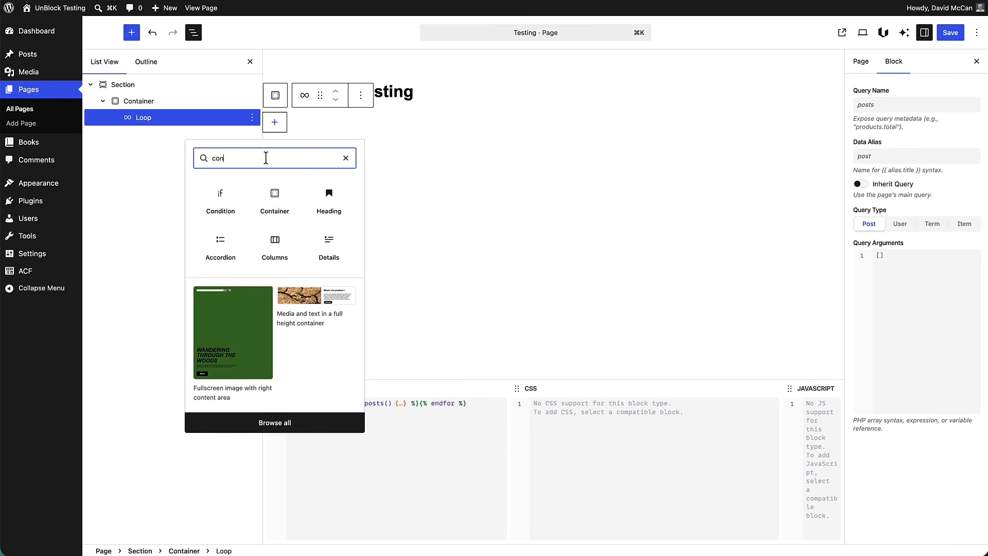
click(277, 195)
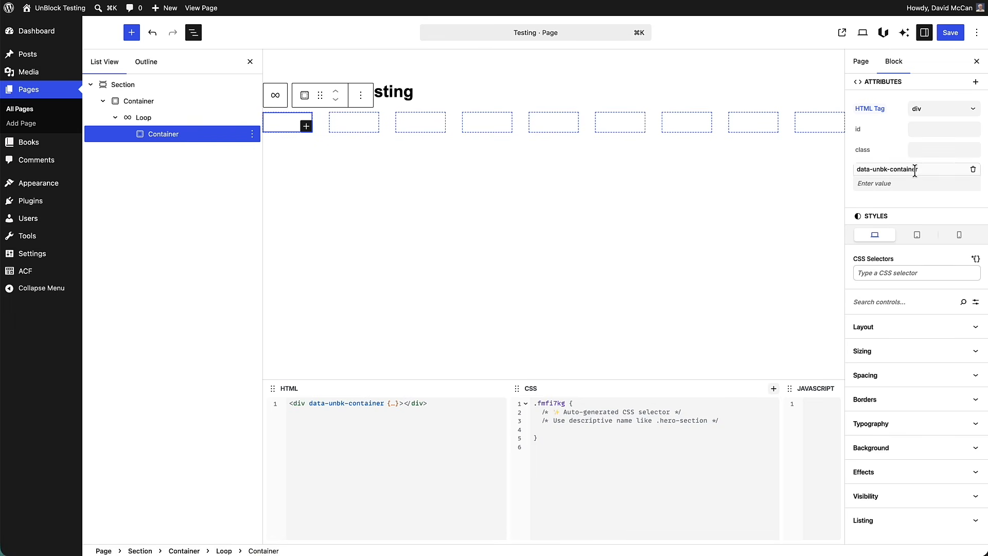
Switch to the Unblock docs, open the Query Posts page and copy the post_type and posts_per_page lines from the basic usage sample
click(168, 123)
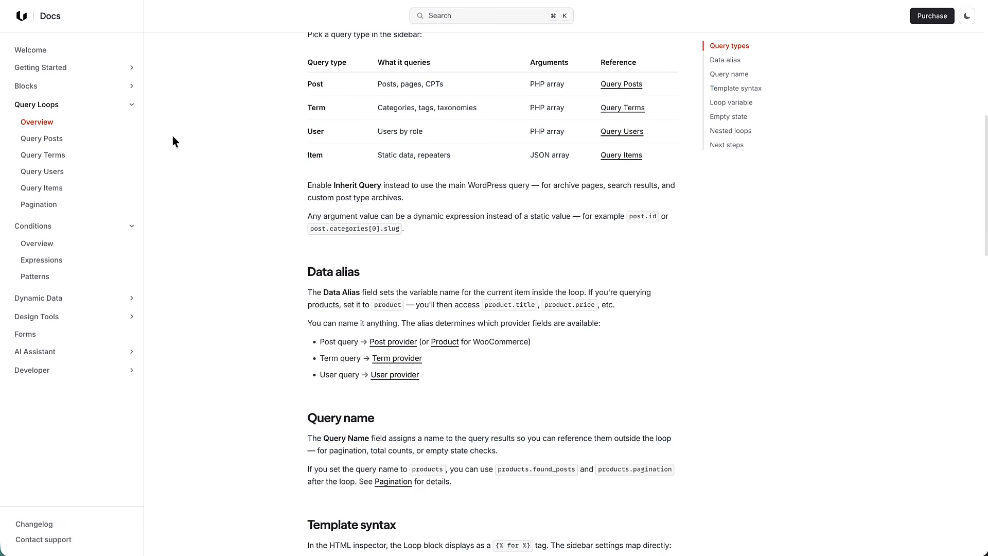
click(49, 140)
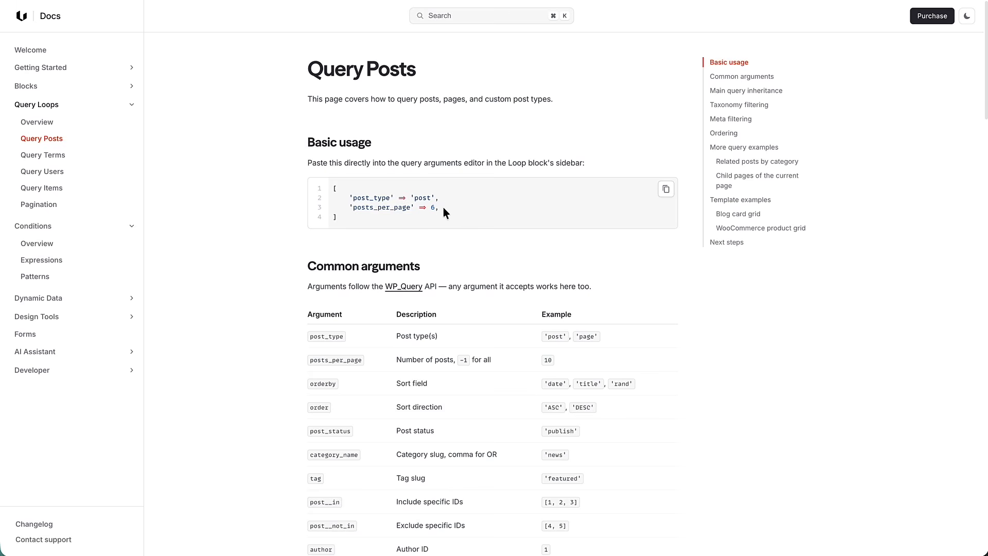
drag(443, 208, 321, 200)
key(super+c)
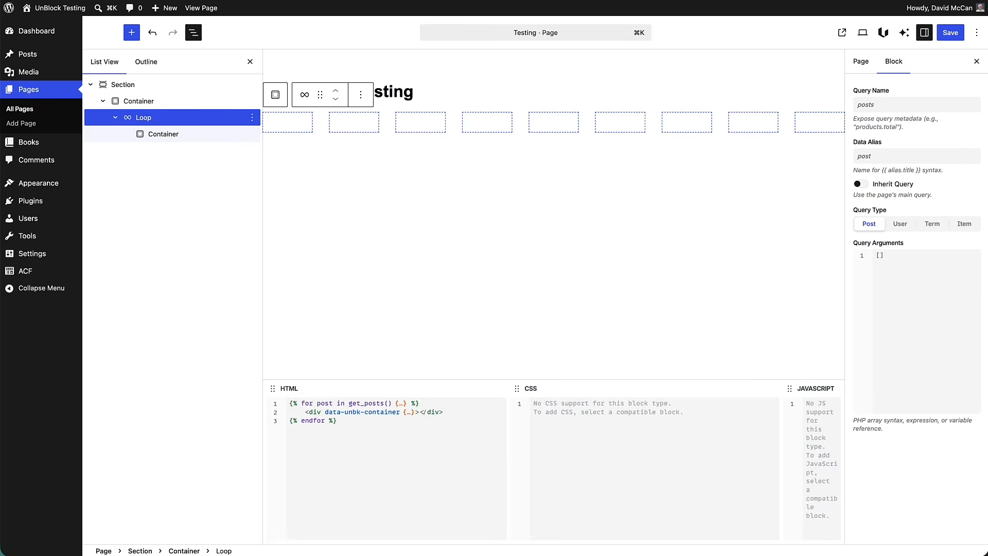
Paste the copied arguments into the Loop's query arguments, fix the brackets and set post_type to 'books'
click(881, 256)
key(super+v)
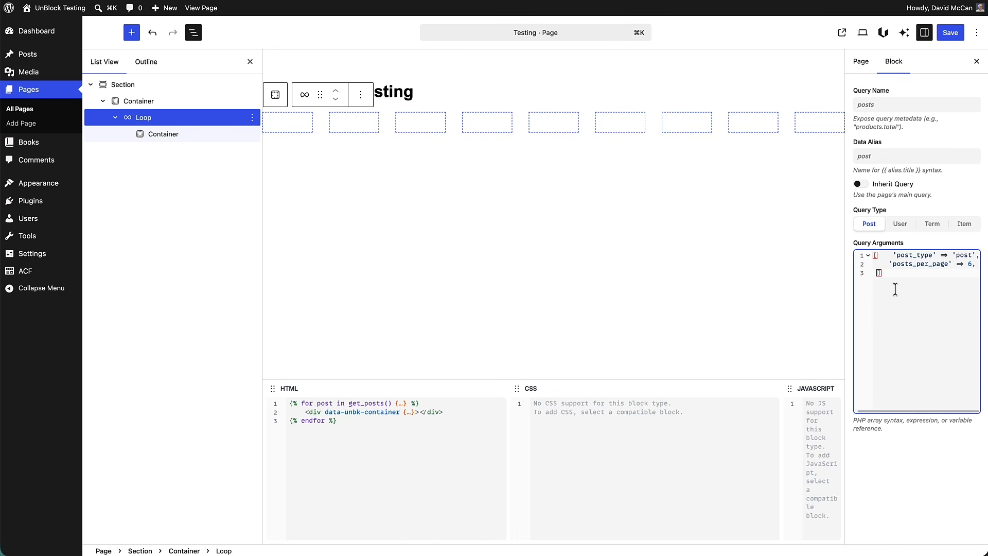
key(BackSpace)
drag(957, 255, 972, 254)
text(b)
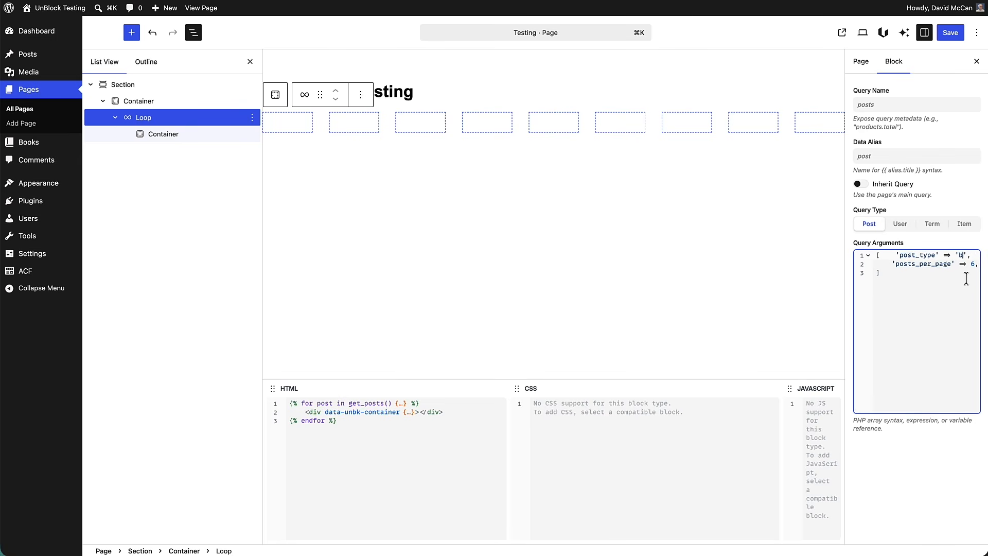
text(ooks)
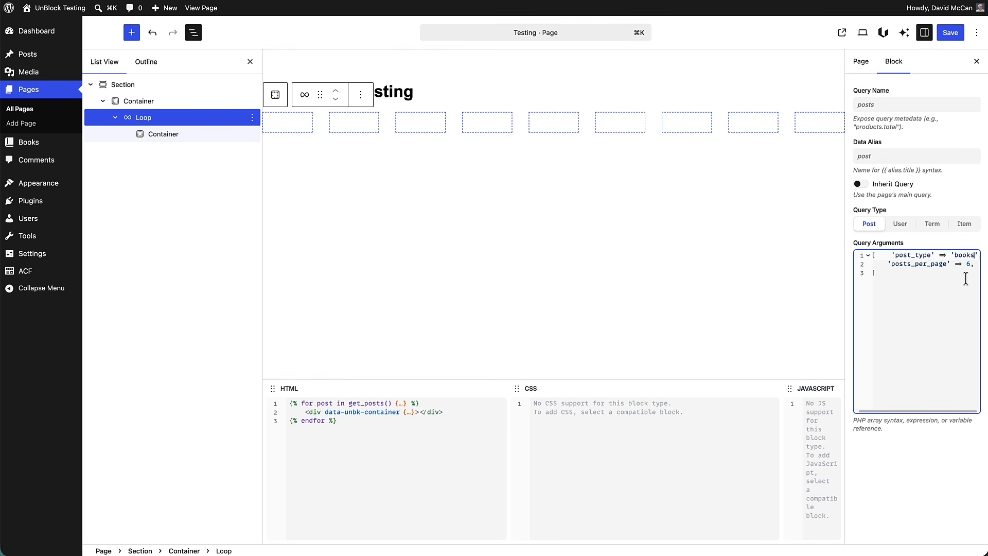
Correct the Loop's post_type query argument to 'book'
click(158, 144)
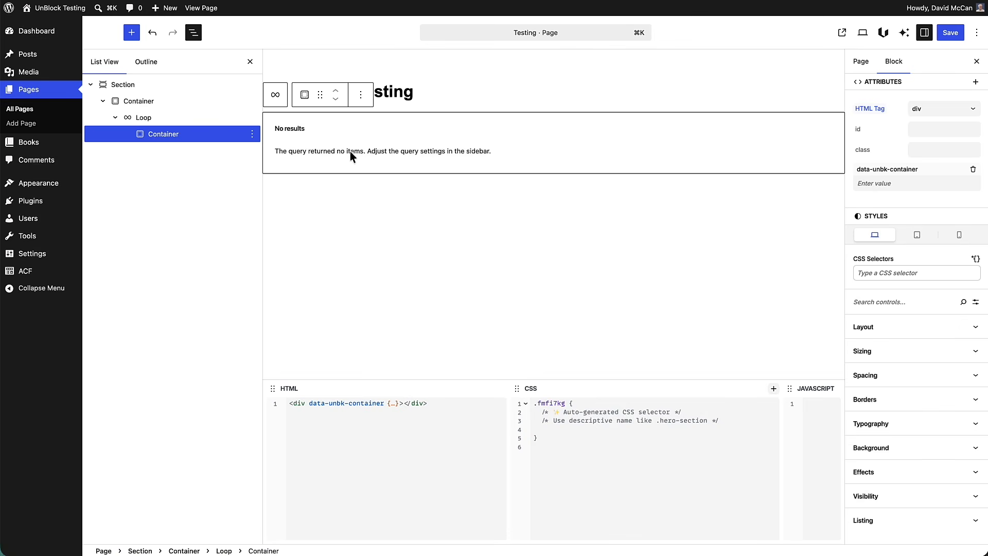
click(171, 121)
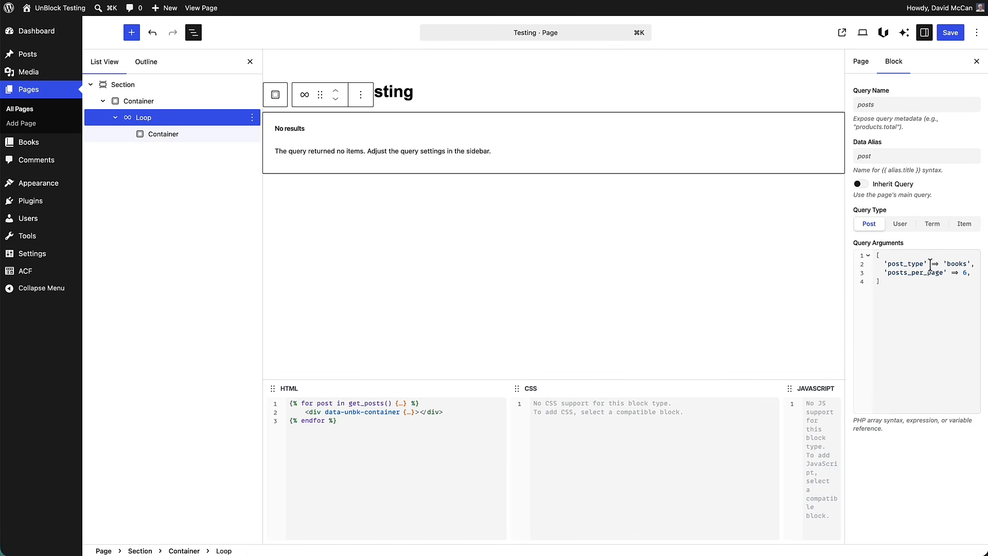
click(965, 264)
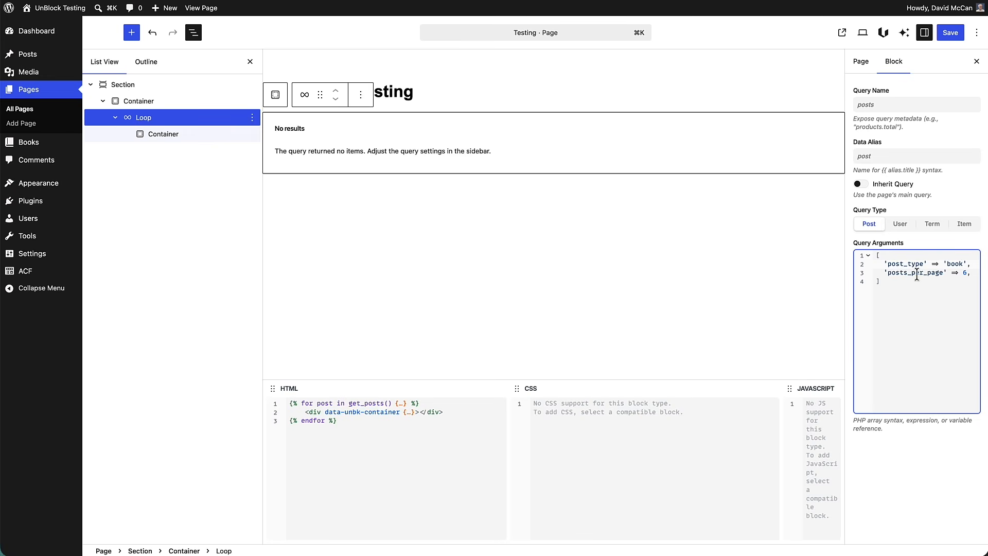
Insert an Unblock Image block and nest its Element inside the Container within the Loop
click(178, 136)
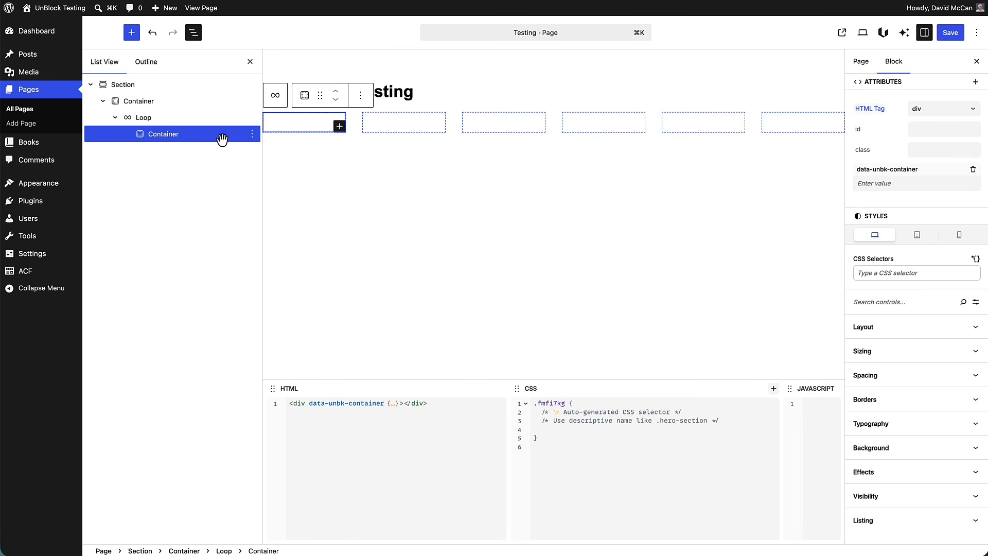
click(132, 33)
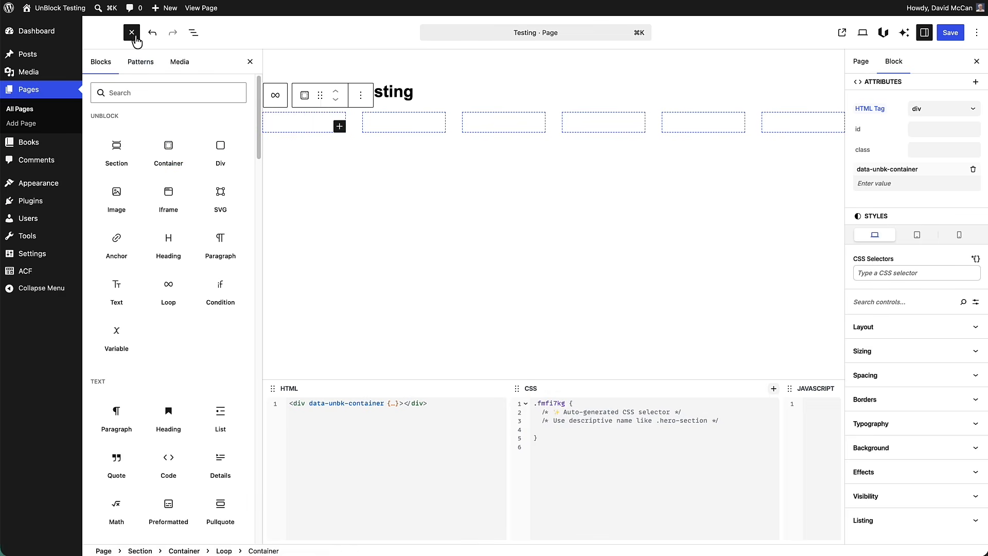
click(117, 200)
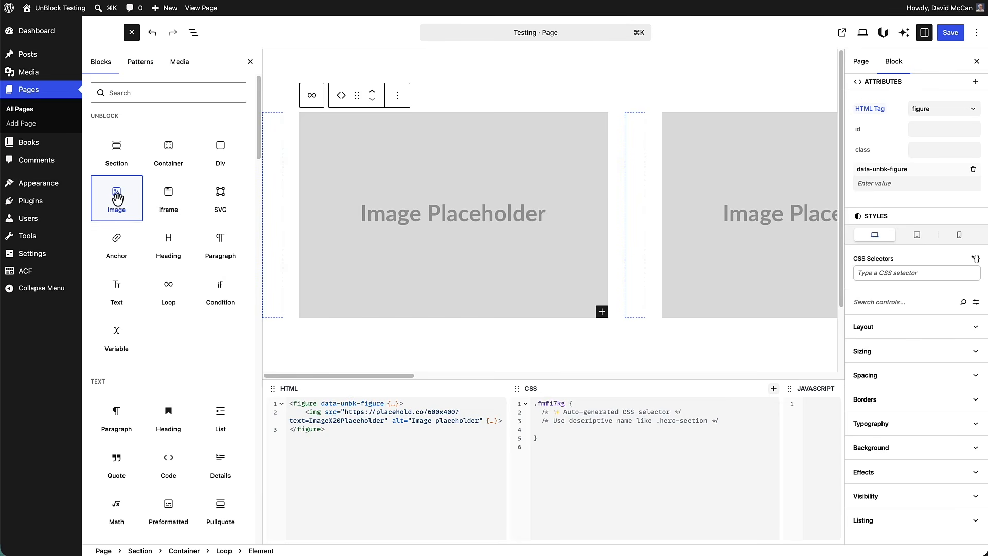
click(196, 34)
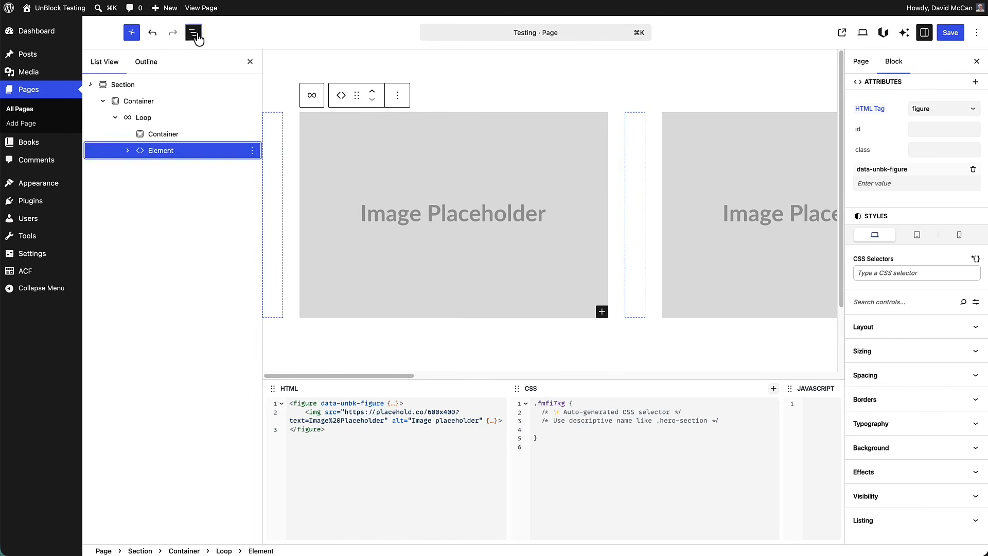
drag(170, 150, 172, 150)
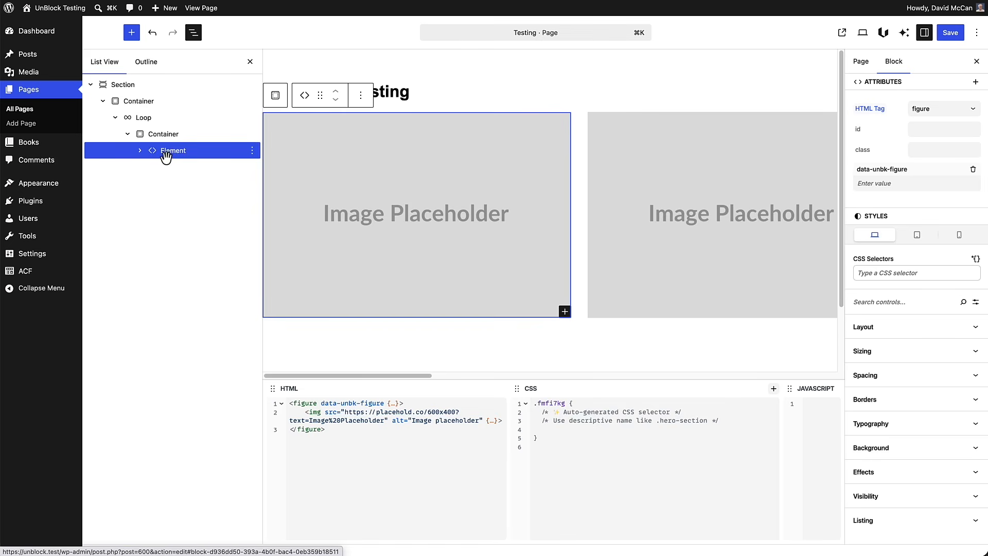
Set the src of the Image inside the Element to {{ post.thumbnail }}
click(141, 154)
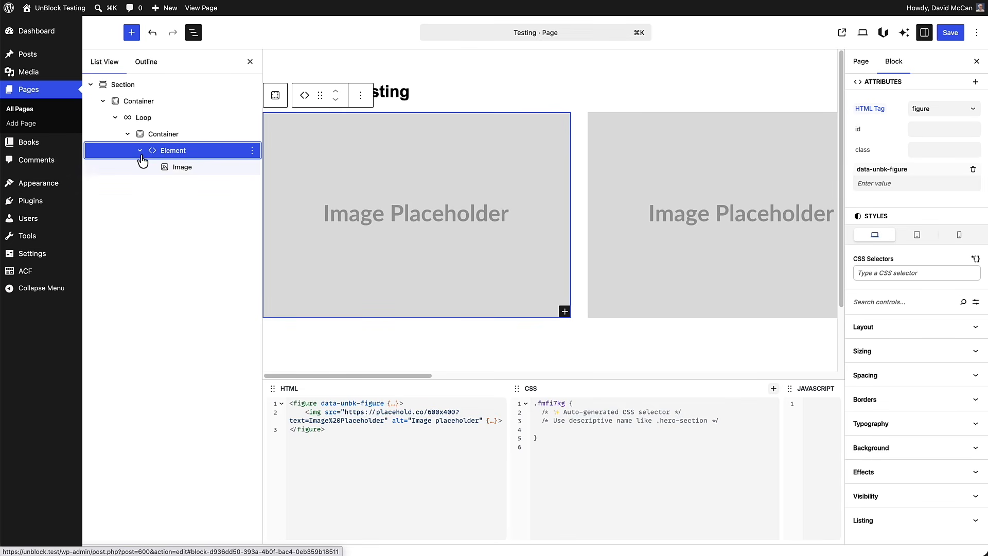
click(178, 170)
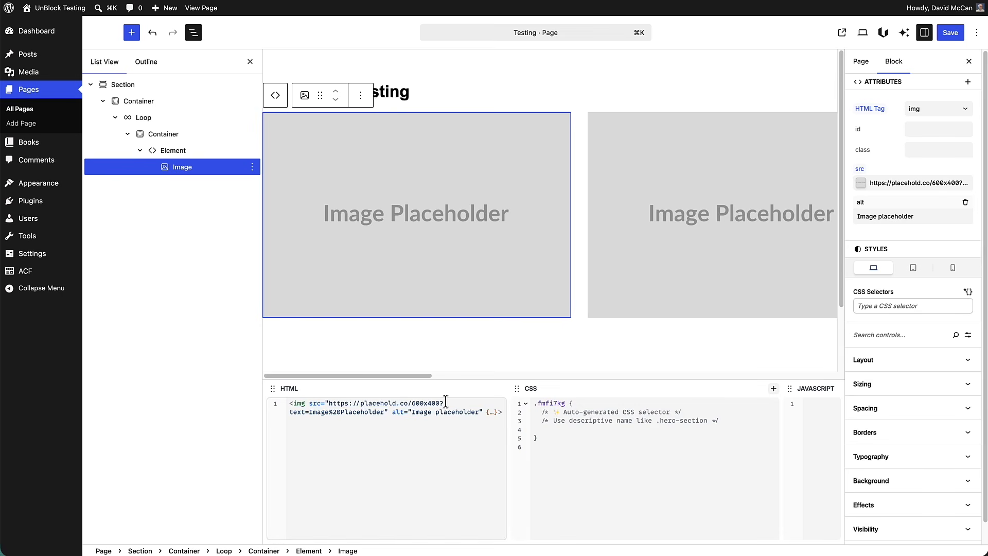
triple_click(891, 182)
text({{ post)
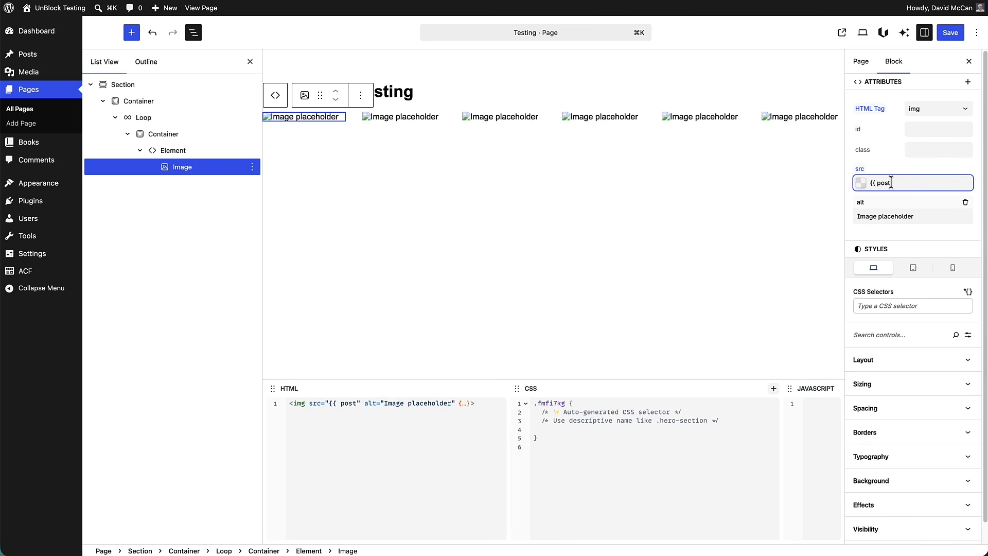
text(.thumbn)
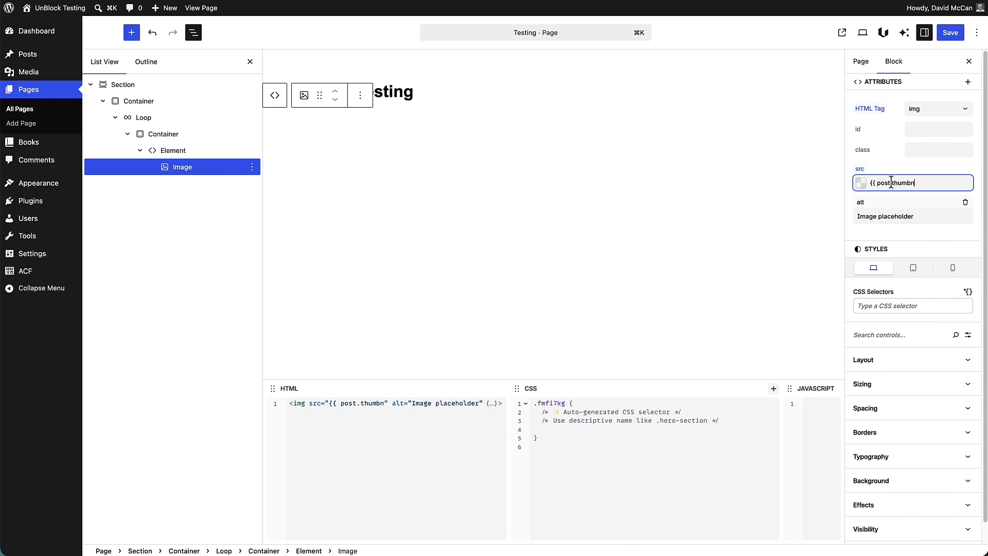
text(ail }})
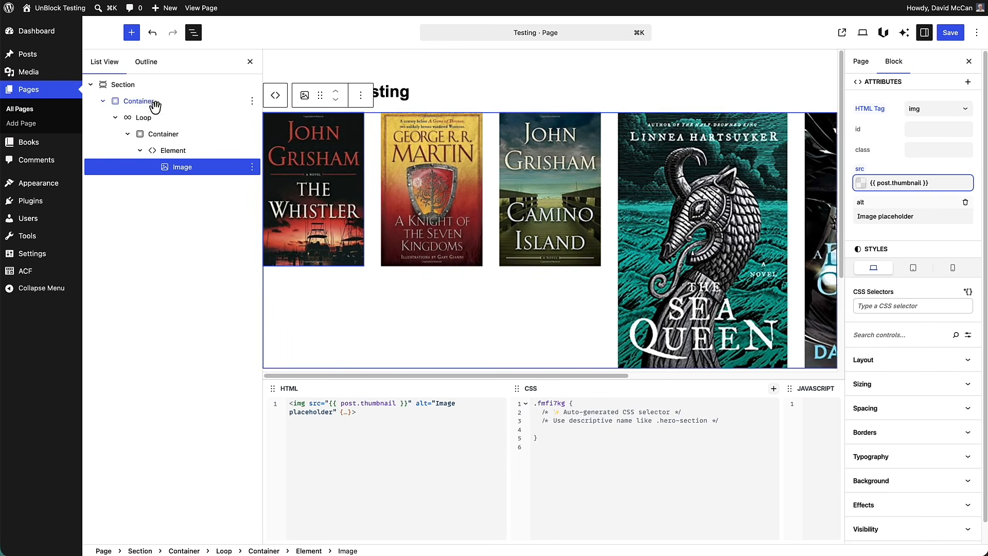
Size the loop's Image block to a width of 200px and a height of auto
click(139, 118)
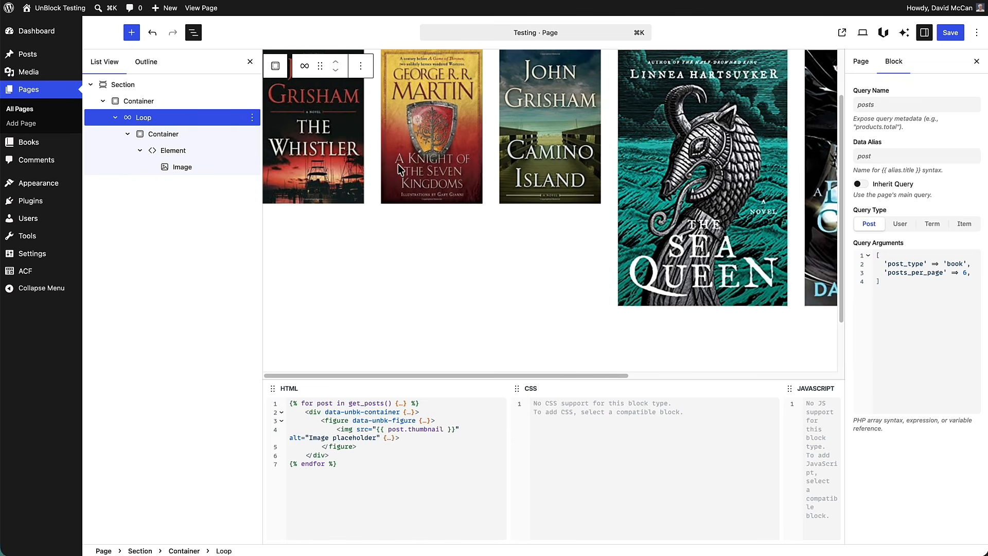
click(189, 171)
click(177, 151)
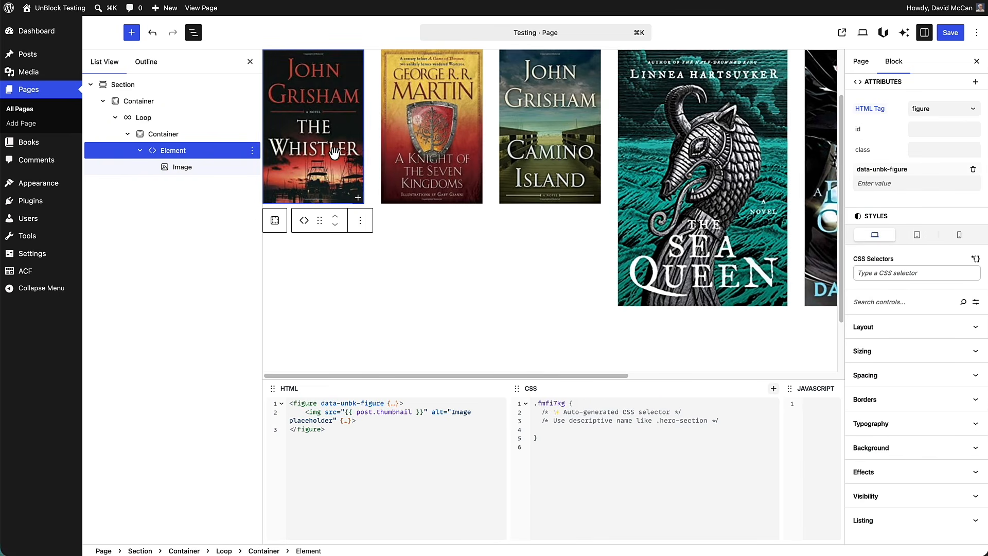
click(201, 171)
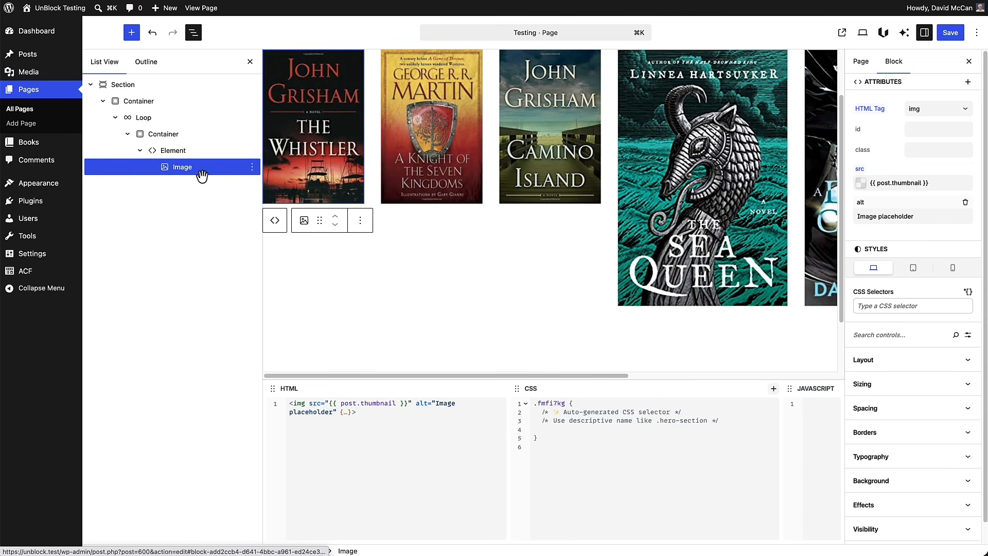
click(921, 393)
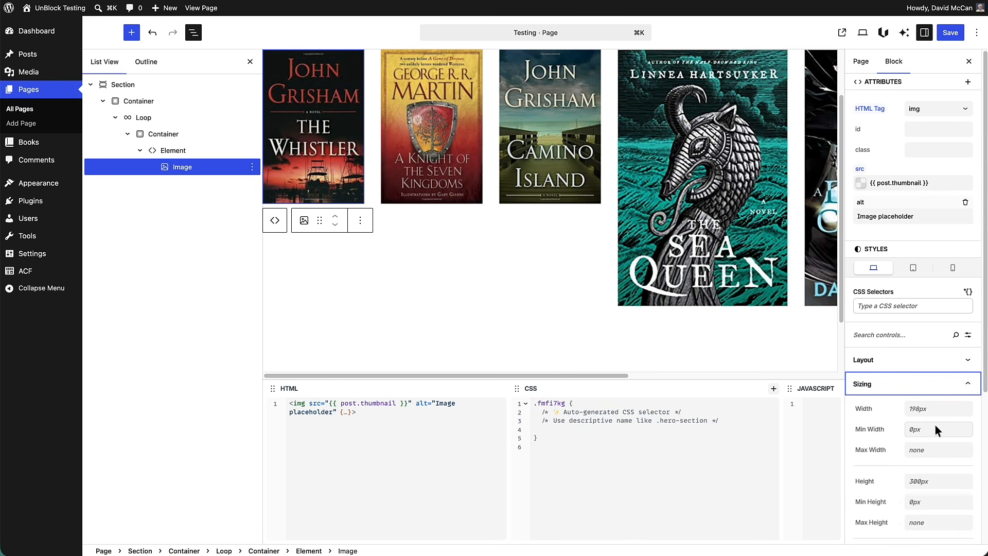
click(933, 409)
text(200)
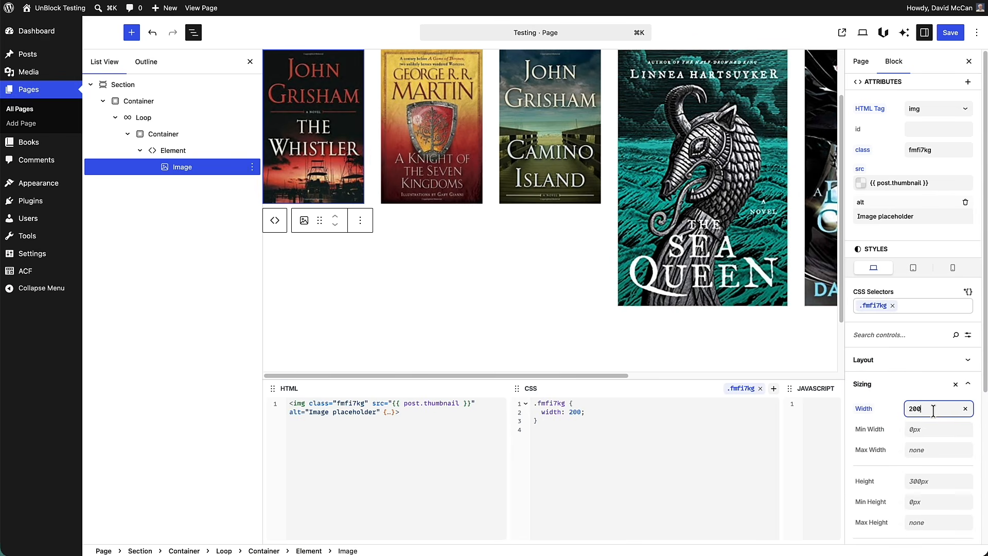
text(px)
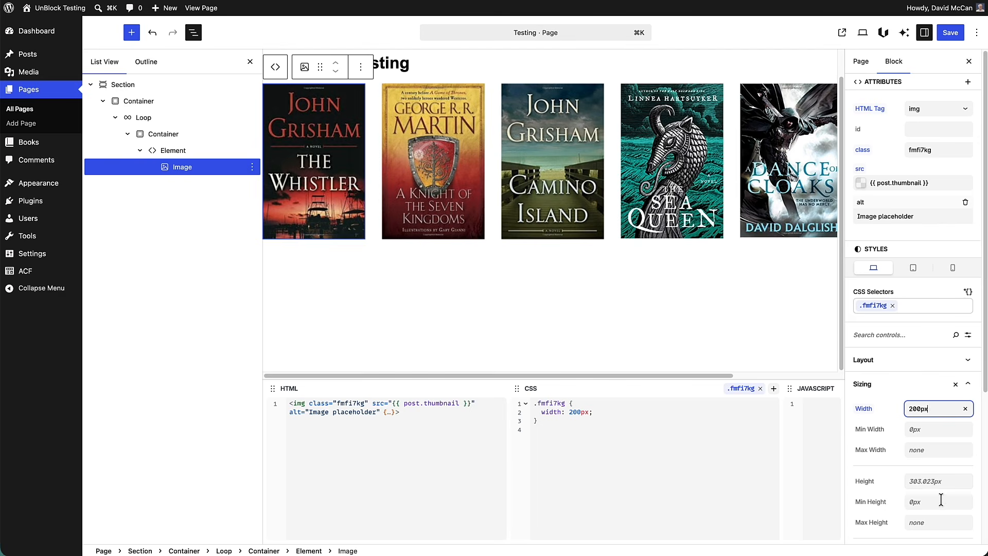
click(934, 482)
text(auto)
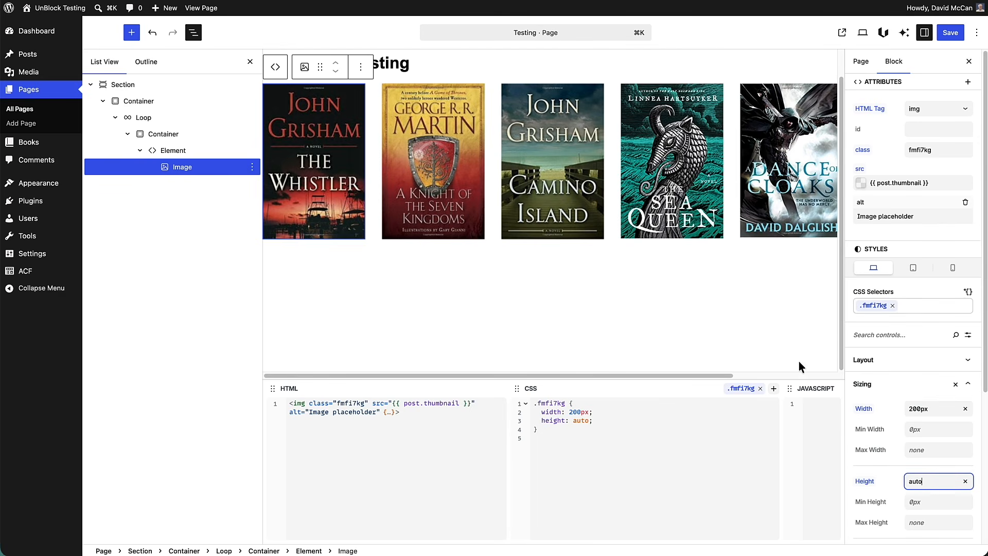
click(728, 315)
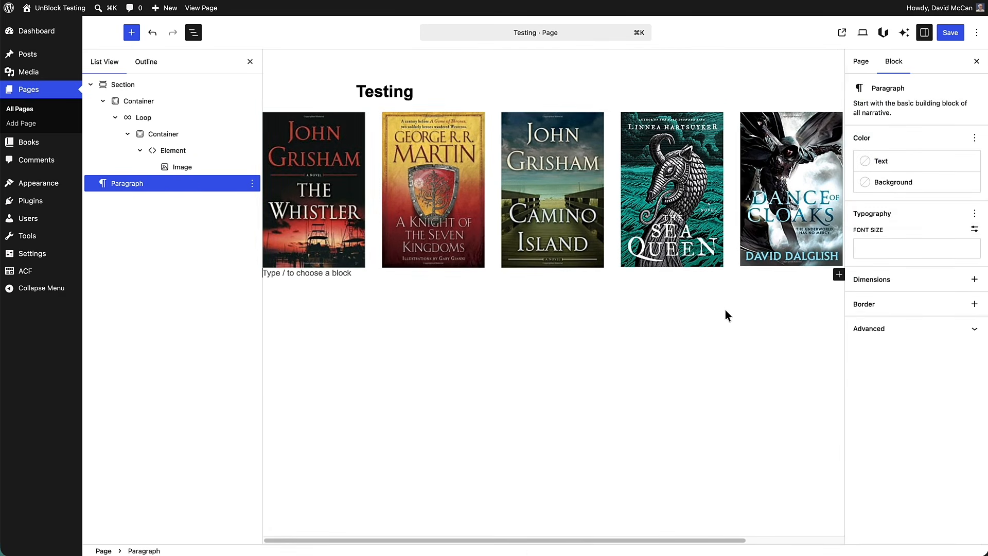
Insert an Unblock Heading block after the Image in the Element
click(182, 167)
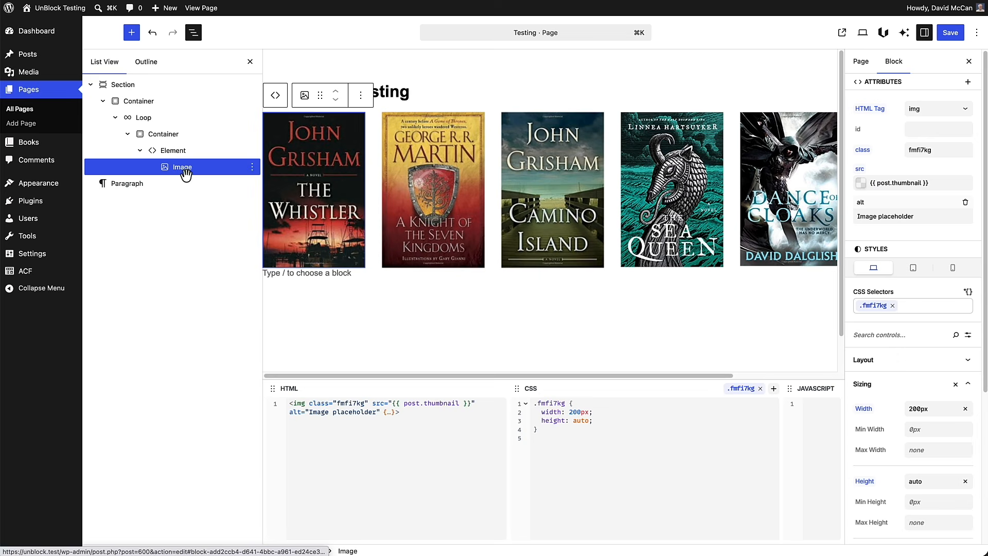
click(252, 168)
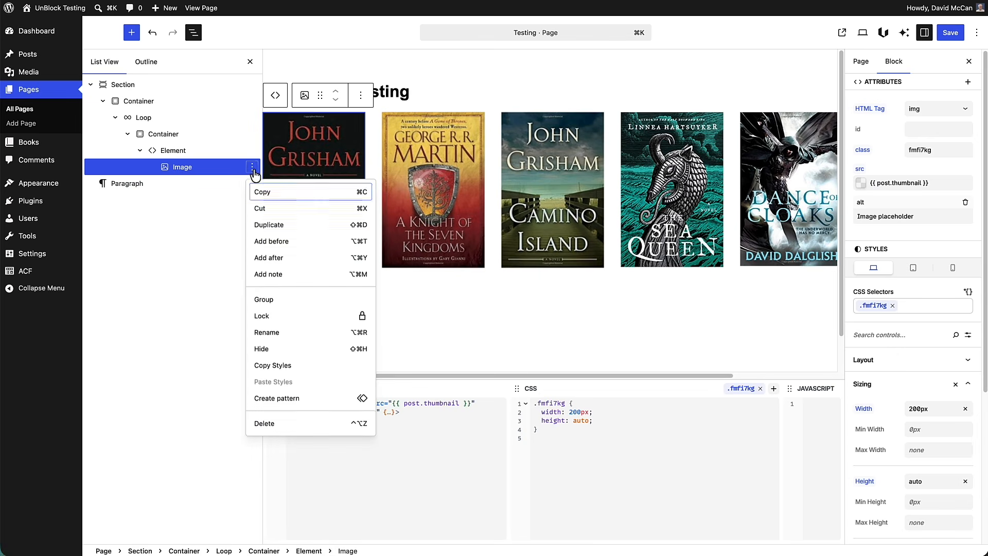
click(274, 263)
click(166, 248)
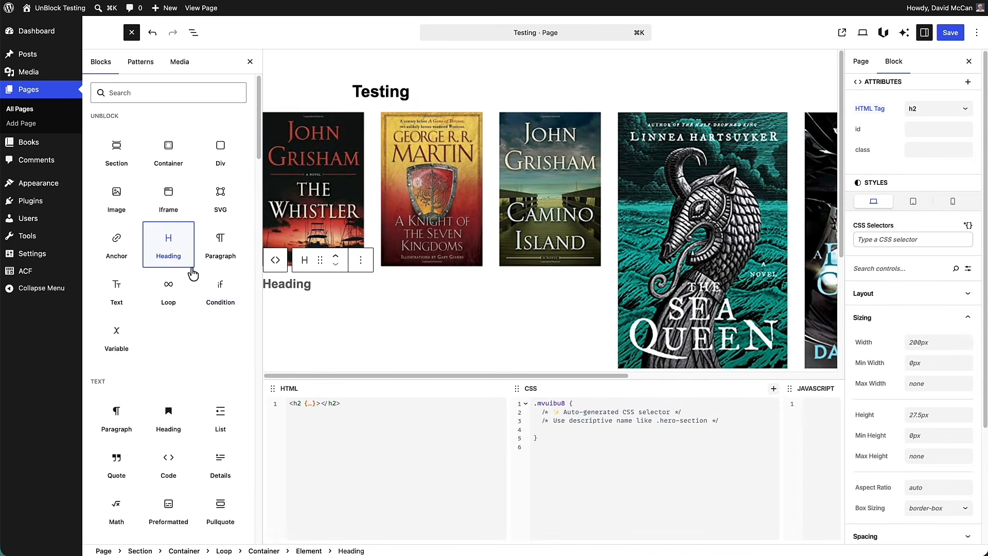
Set the Heading's HTML content to {{ post:title }} and select the Image block in the block list
click(324, 404)
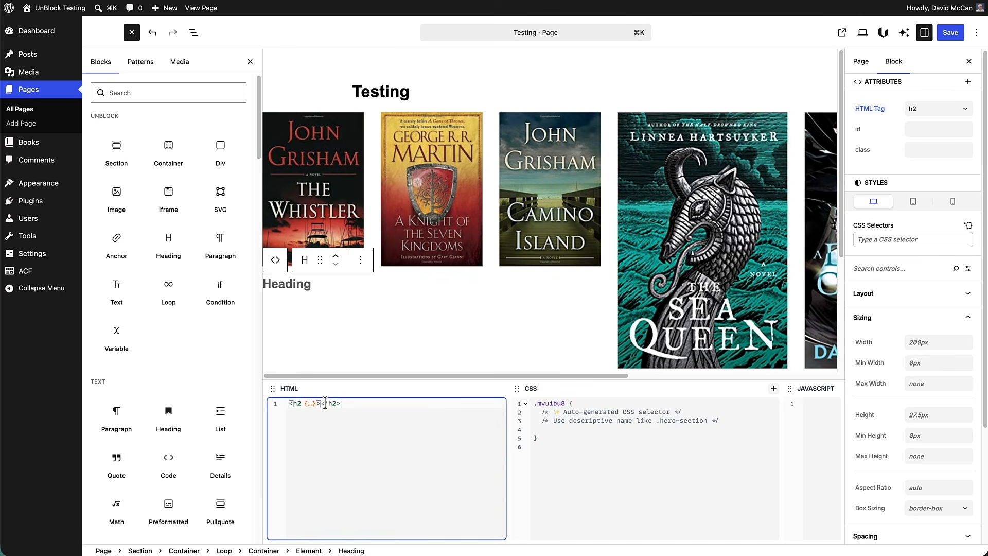
text({{ post)
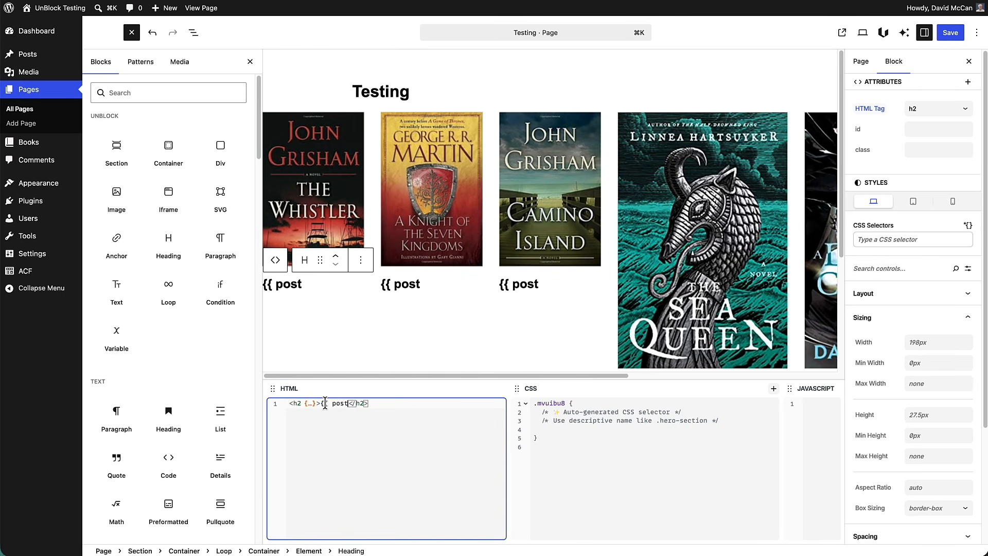
text(:title ||)
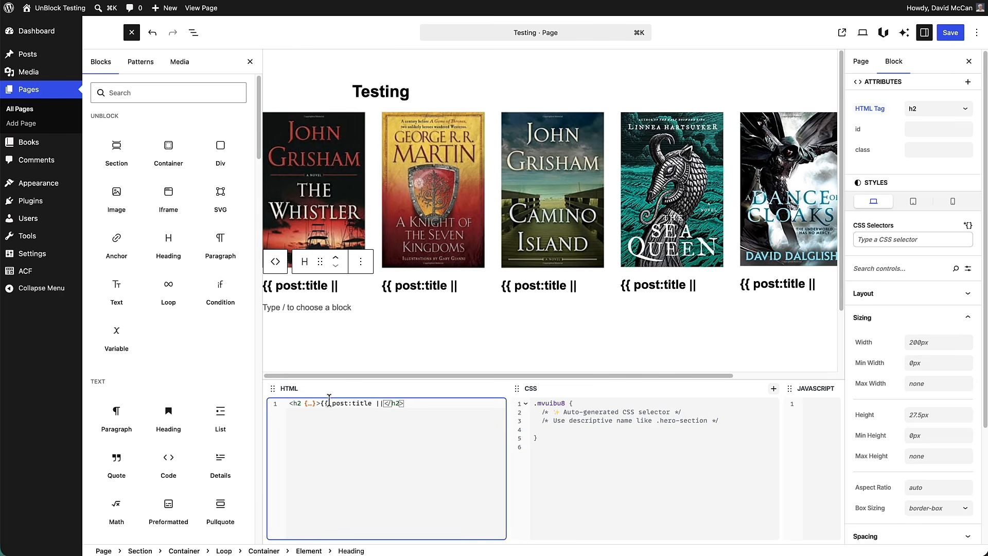
key(BackSpace)
key(BackSpace)
text(}})
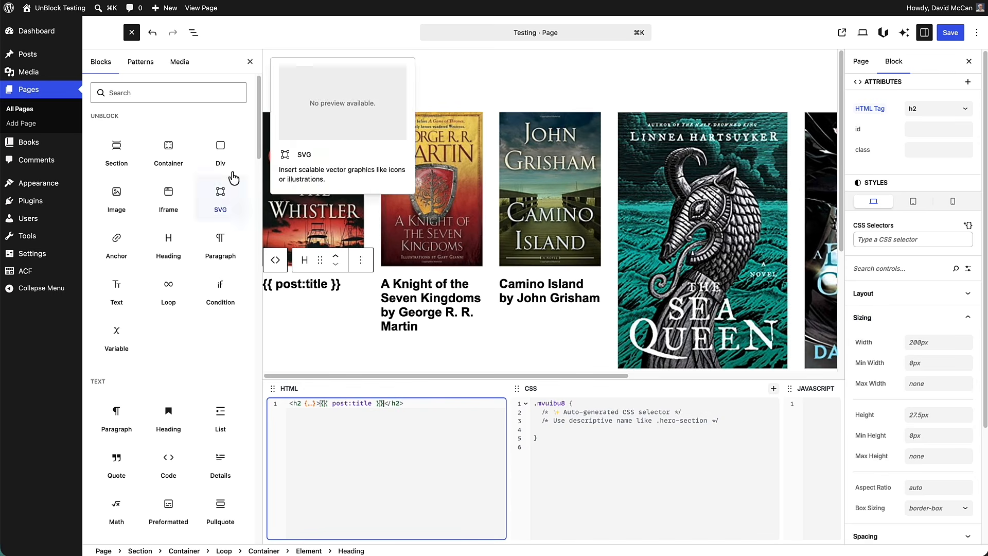
click(194, 33)
click(176, 168)
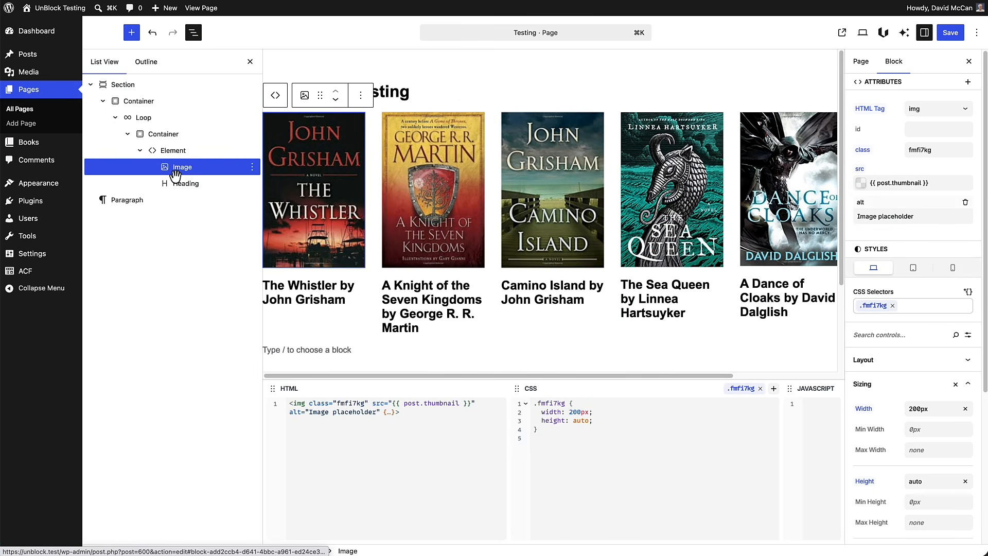